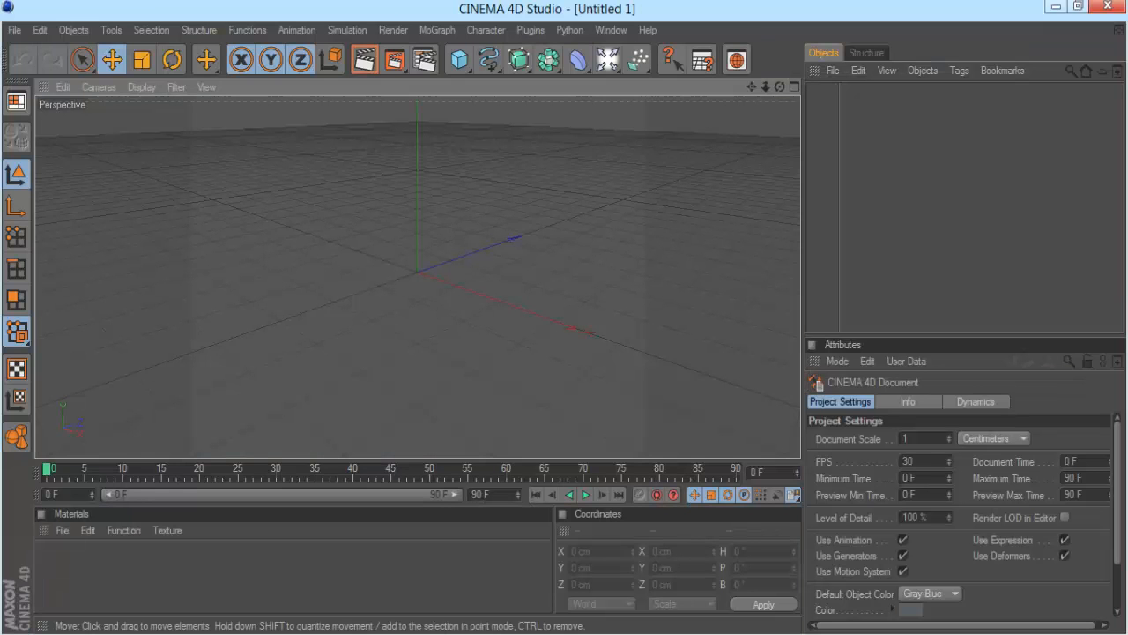
pyautogui.scroll(-2, 418, 276)
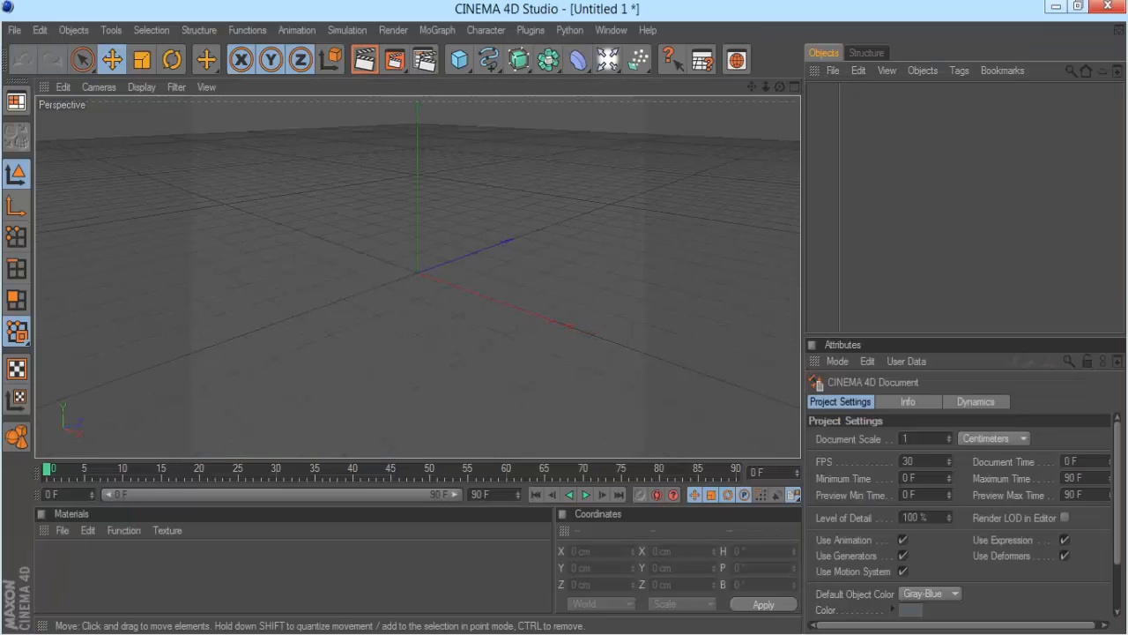
pyautogui.scroll(3, 418, 276)
pyautogui.scroll(-3, 418, 276)
pyautogui.scroll(3, 418, 276)
pyautogui.scroll(-1, 418, 276)
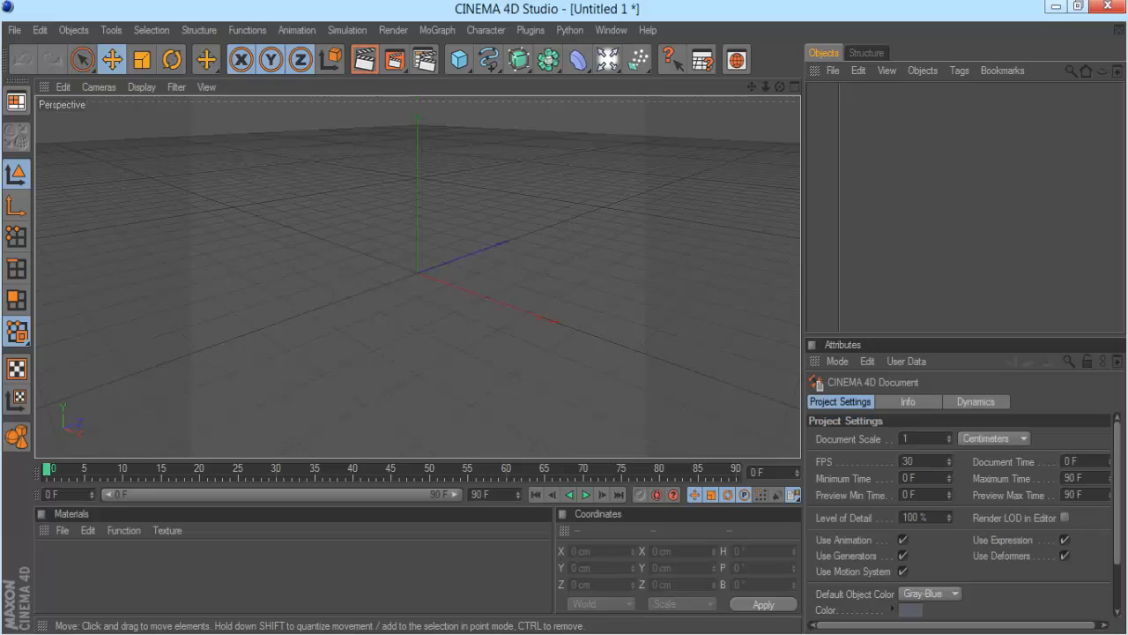
pyautogui.press('super')
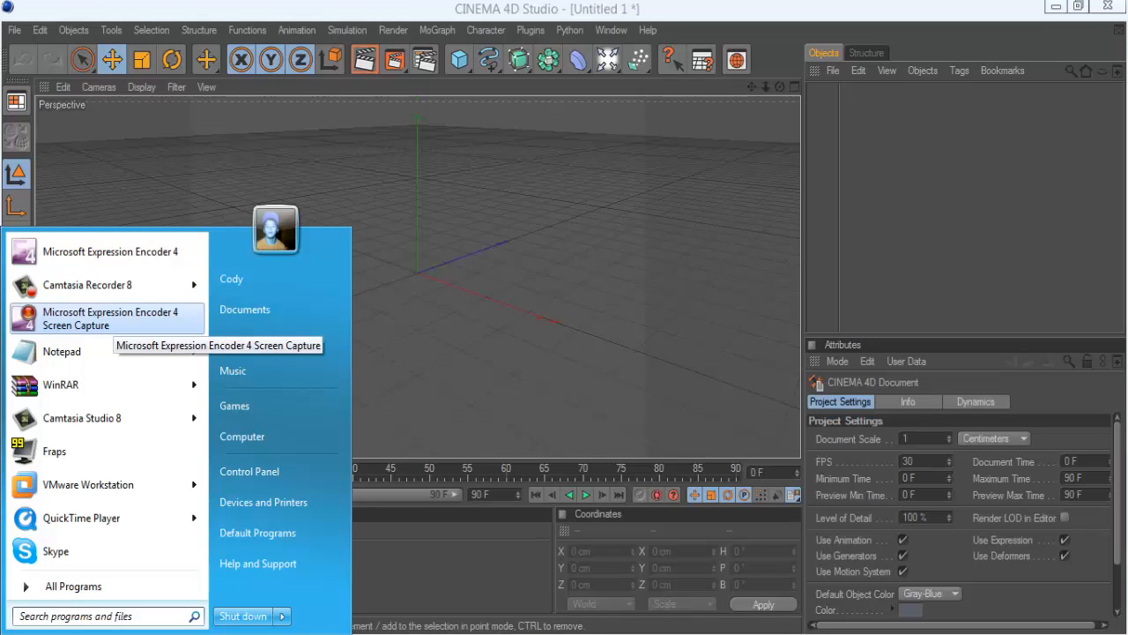
pyautogui.press('Escape')
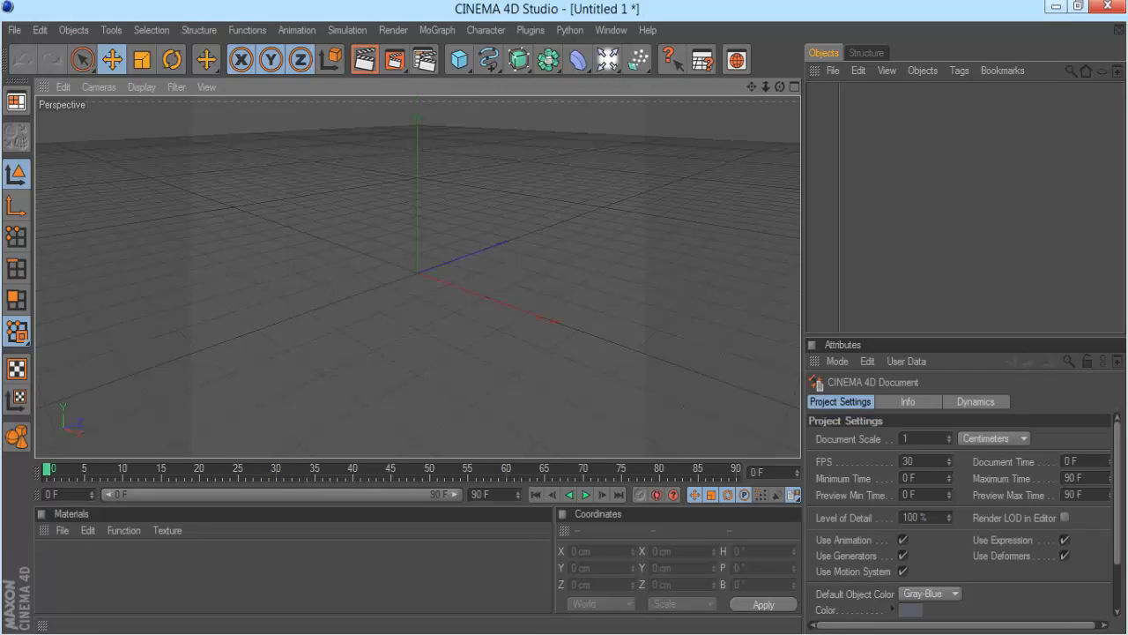
pyautogui.scroll(-1, 417, 277)
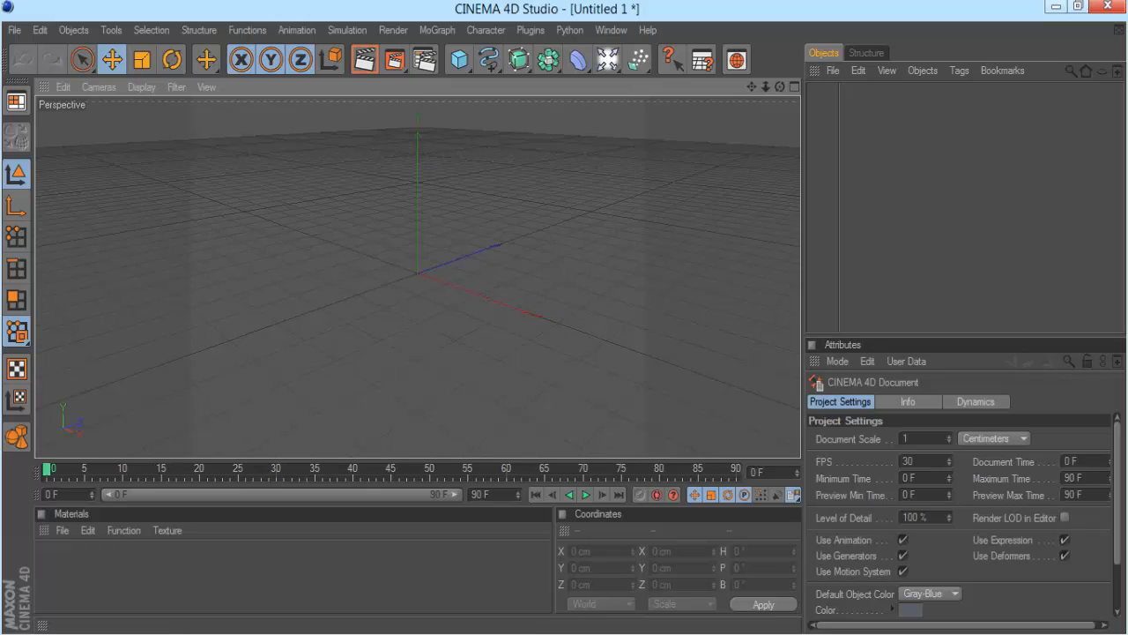
pyautogui.click(111, 30)
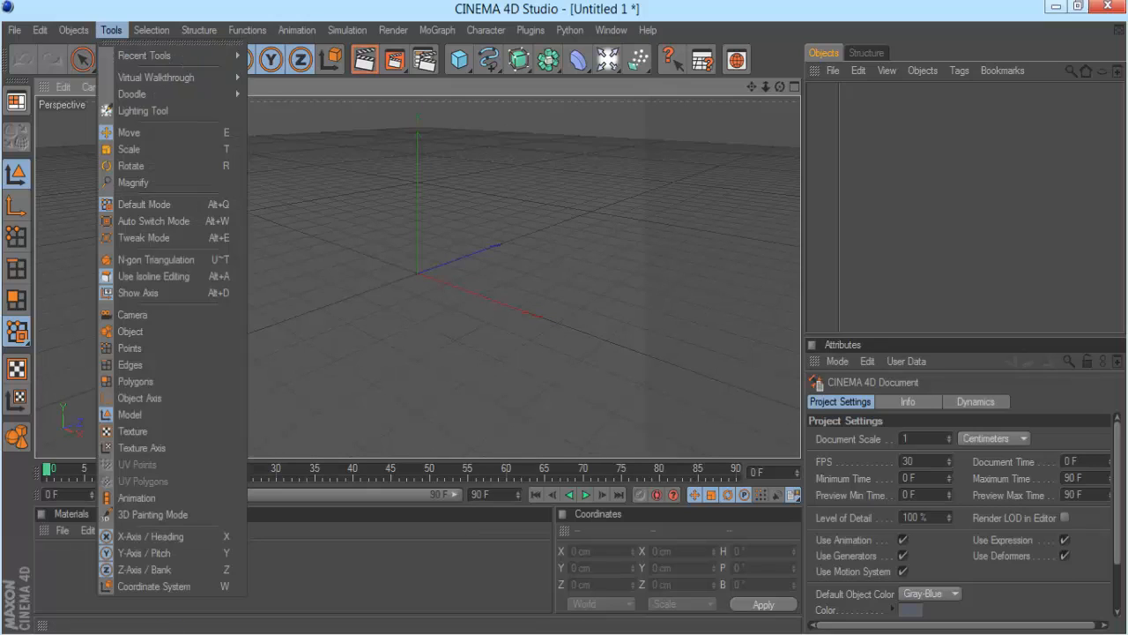
pyautogui.click(438, 30)
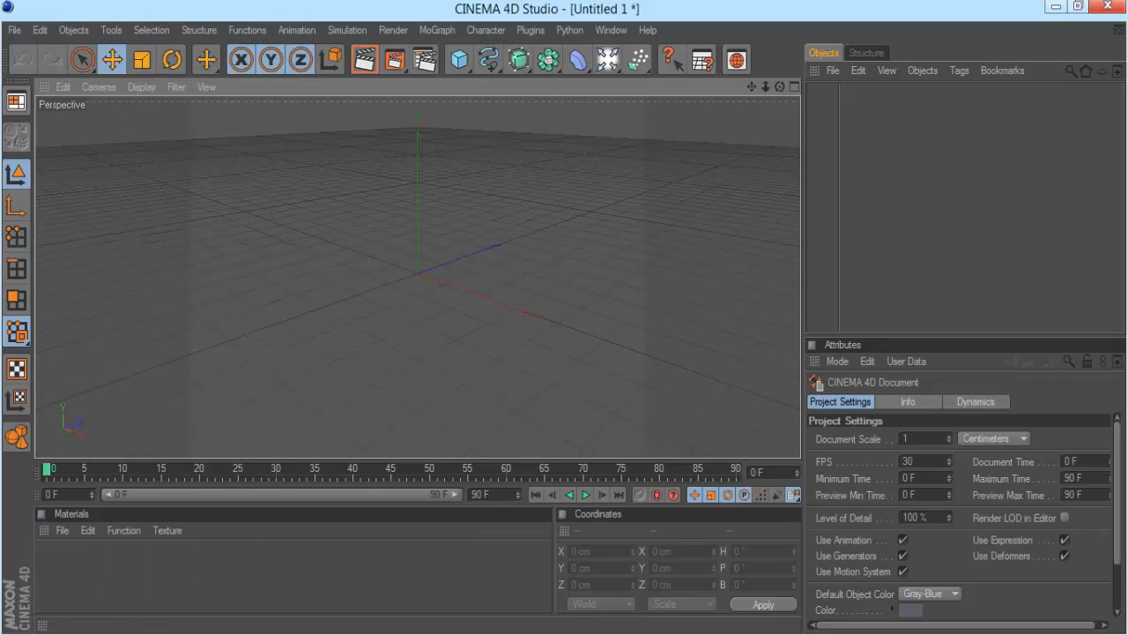
# Add a cube and raise it to about 137 cm on the Y axis.
pyautogui.moveTo(459, 59); pyautogui.dragTo(478, 76)
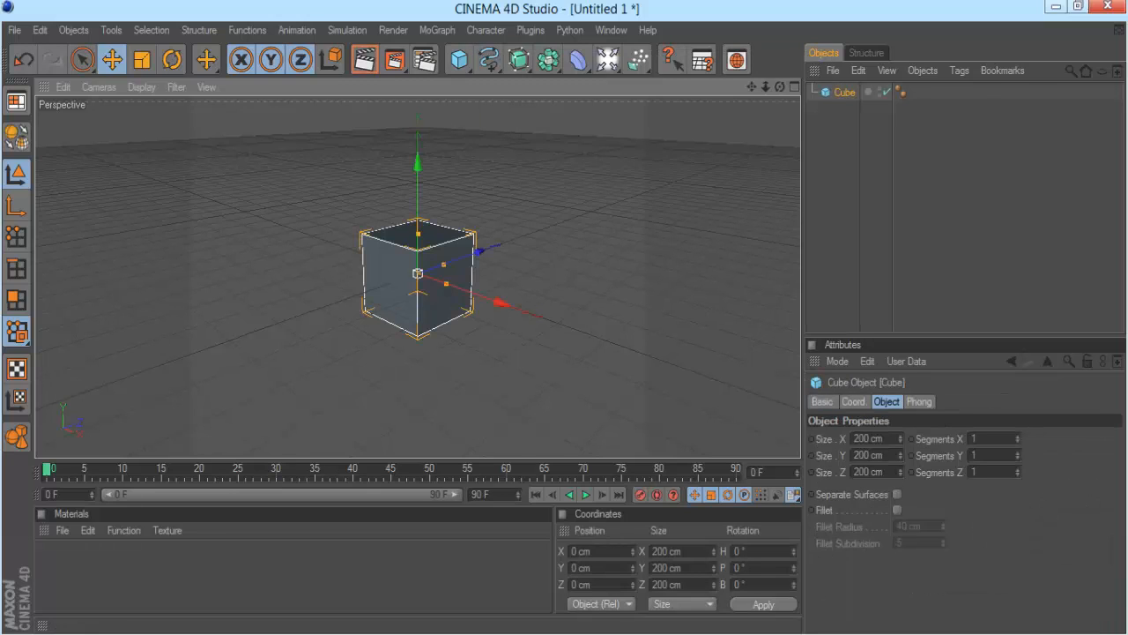
pyautogui.moveTo(418, 203); pyautogui.dragTo(418, 153)
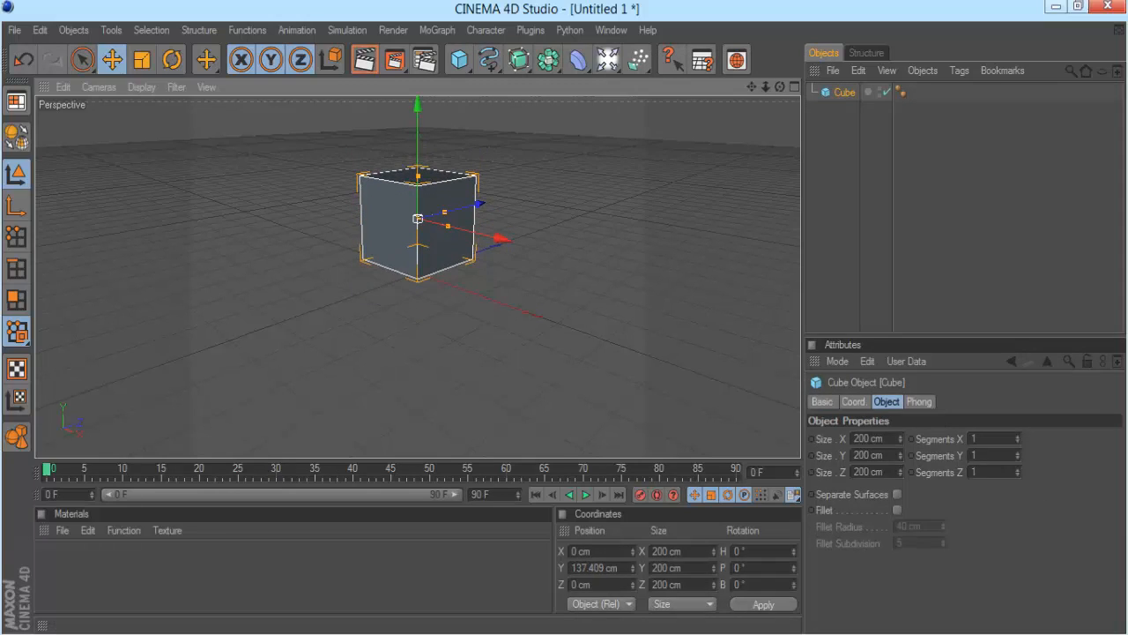
# Set the cube's X, Y and Z sizes to 50 cm each.
pyautogui.doubleClick(864, 439)
pyautogui.click(688, 352)
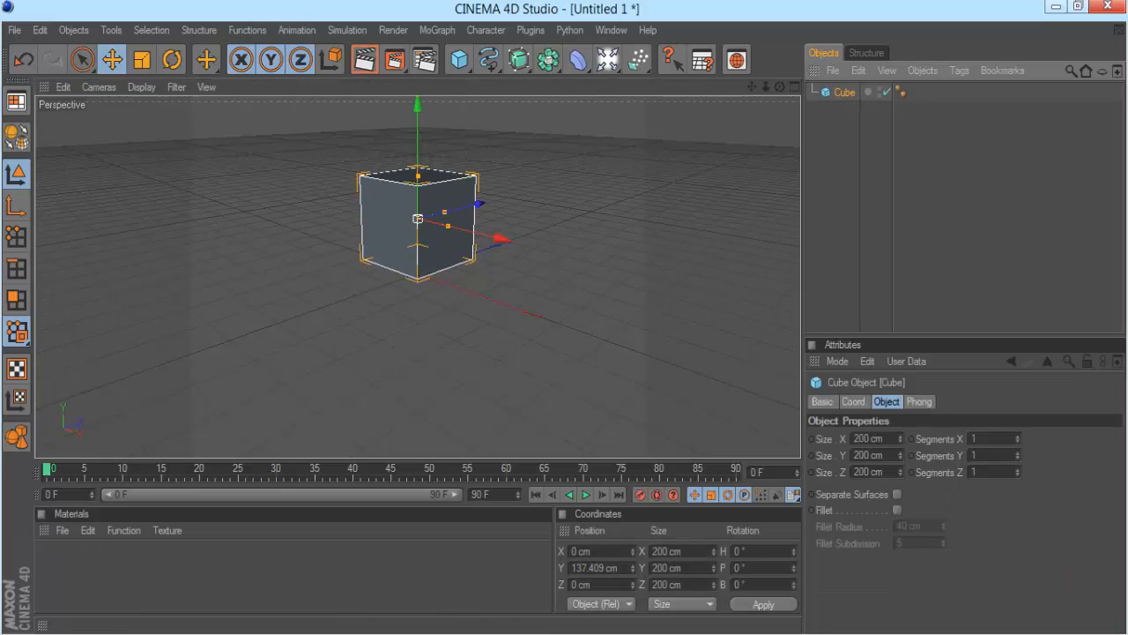
pyautogui.doubleClick(864, 439)
pyautogui.write('50')
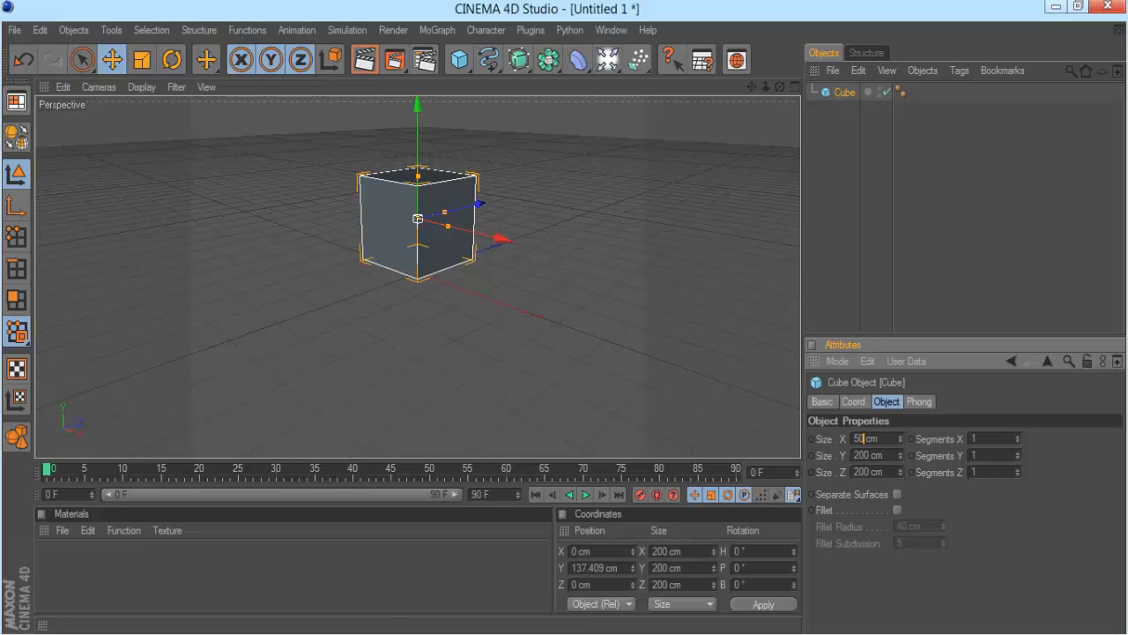
pyautogui.press('Tab')
pyautogui.write('50')
pyautogui.press('Tab')
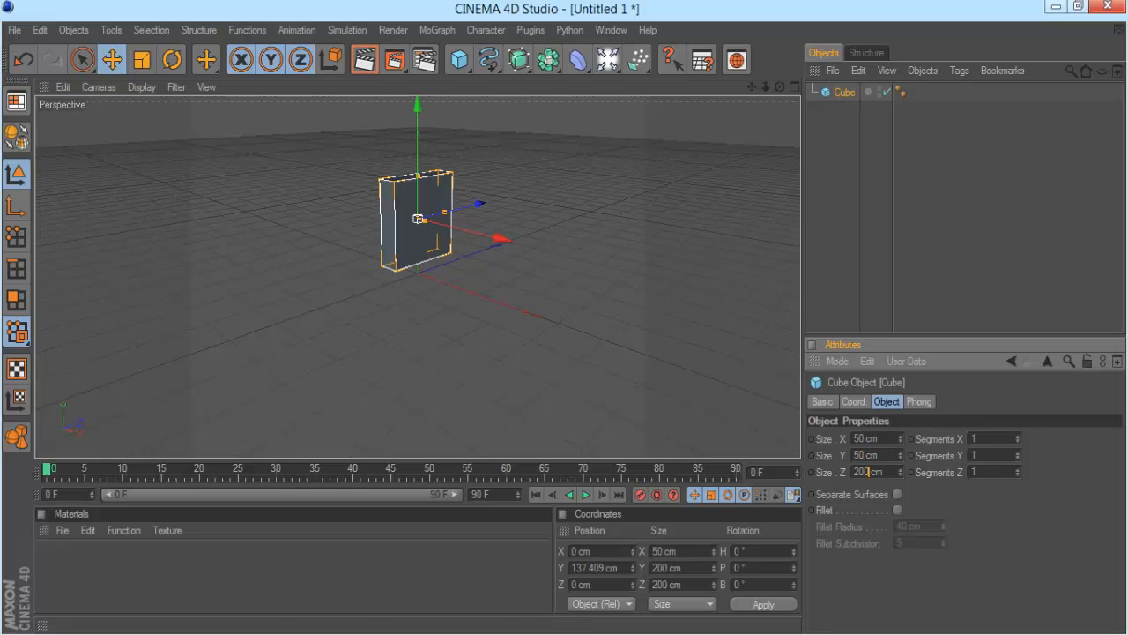
pyautogui.write('50')
pyautogui.press('Return')
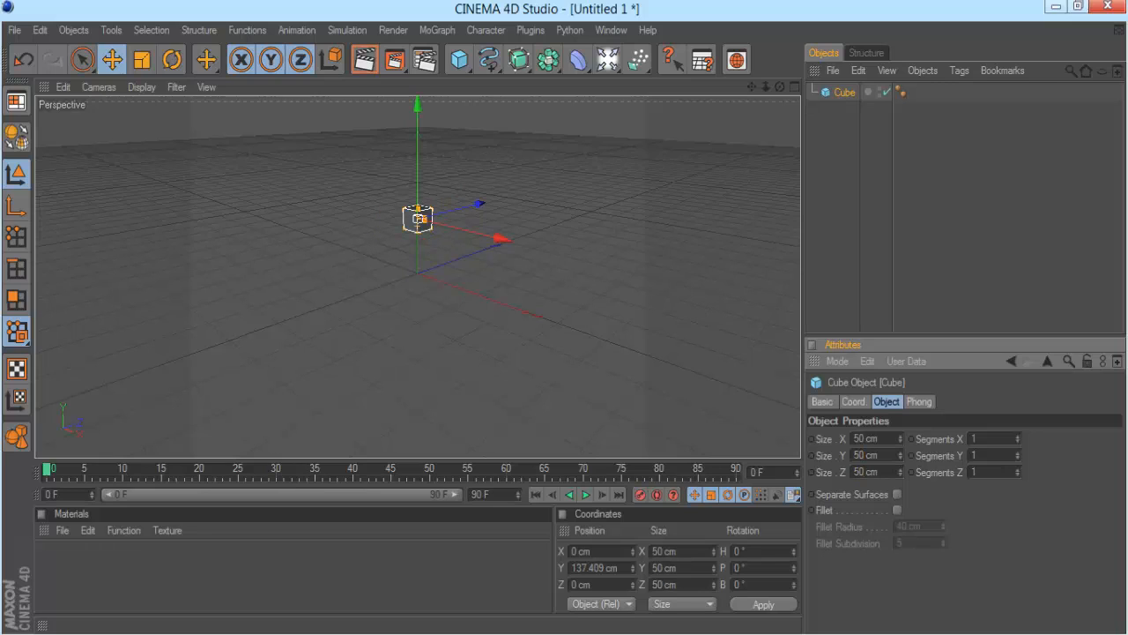
# Enable the cube's fillet and set the fillet radius to 5 cm.
pyautogui.click(898, 510)
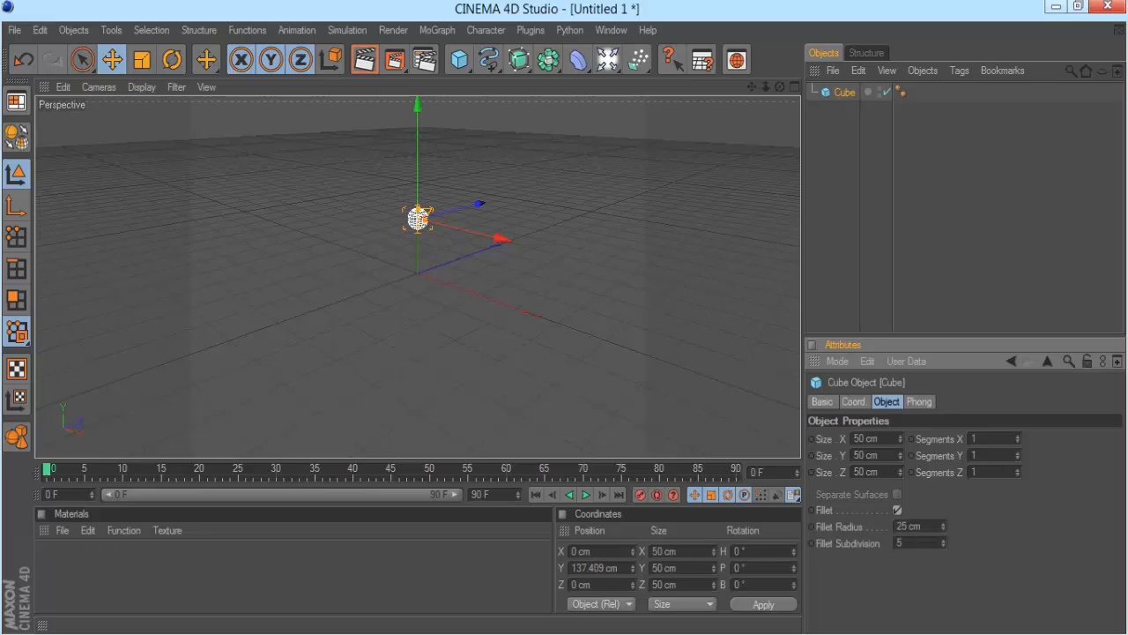
pyautogui.doubleClick(901, 527)
pyautogui.write('5')
pyautogui.press('Return')
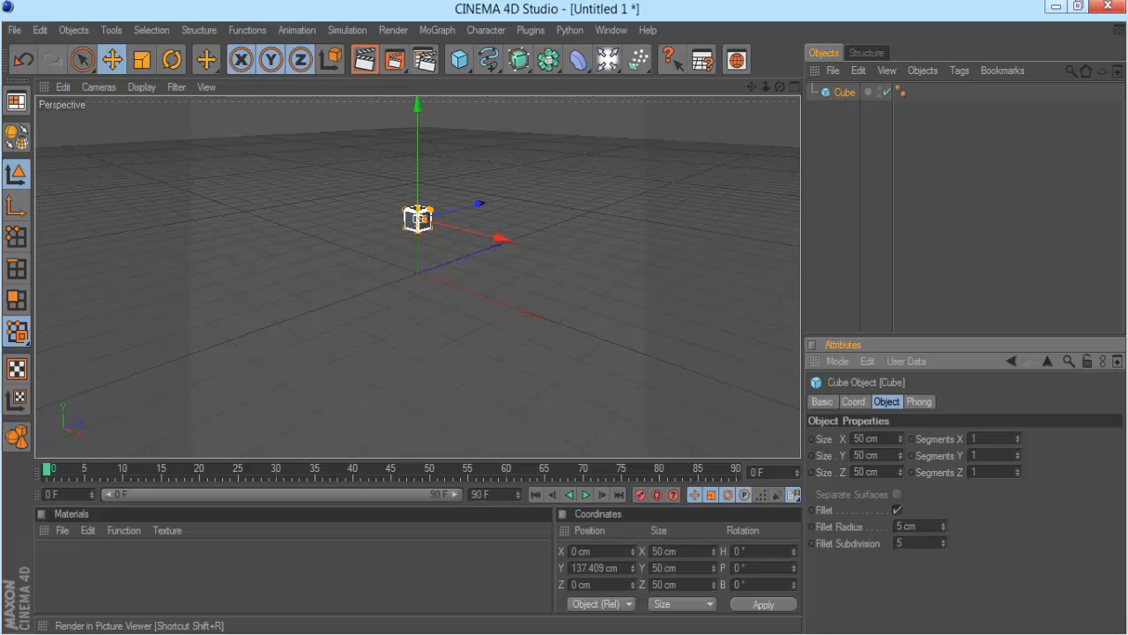
# Render the perspective view from two distances to examine the cube's rounded edges, then deselect the cube.
pyautogui.click(364, 59)
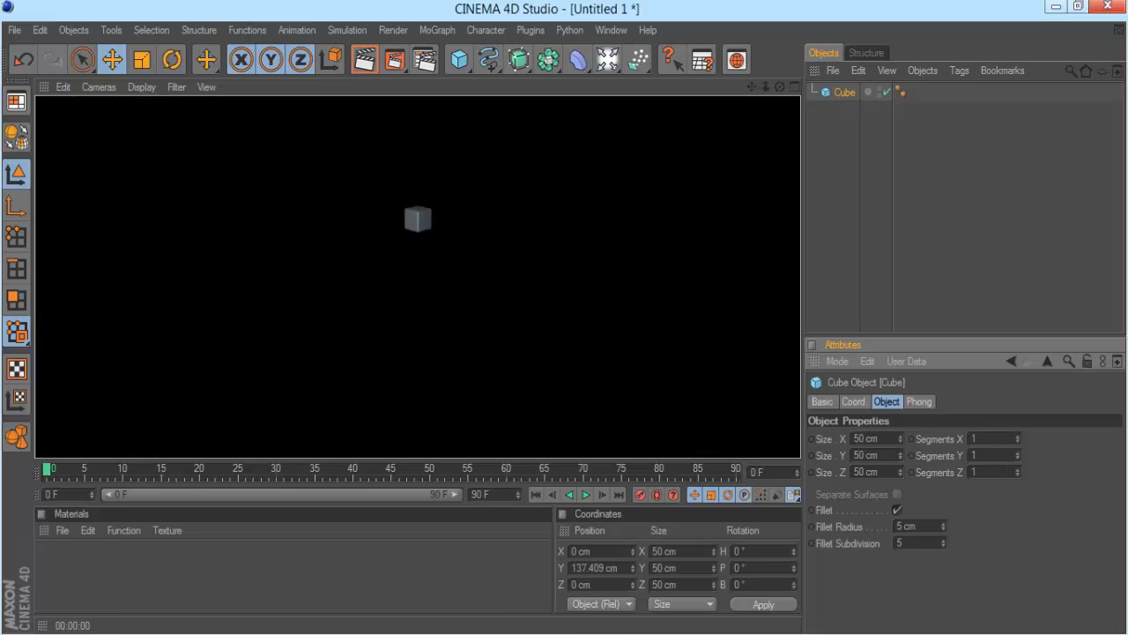
pyautogui.scroll(4, 418, 277)
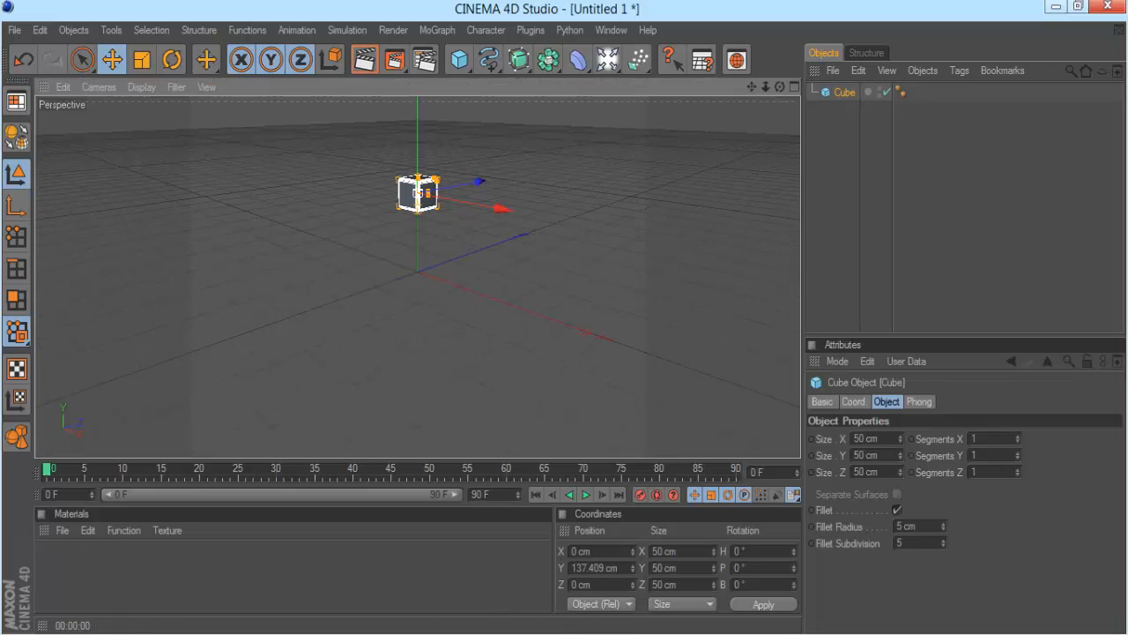
pyautogui.click(364, 59)
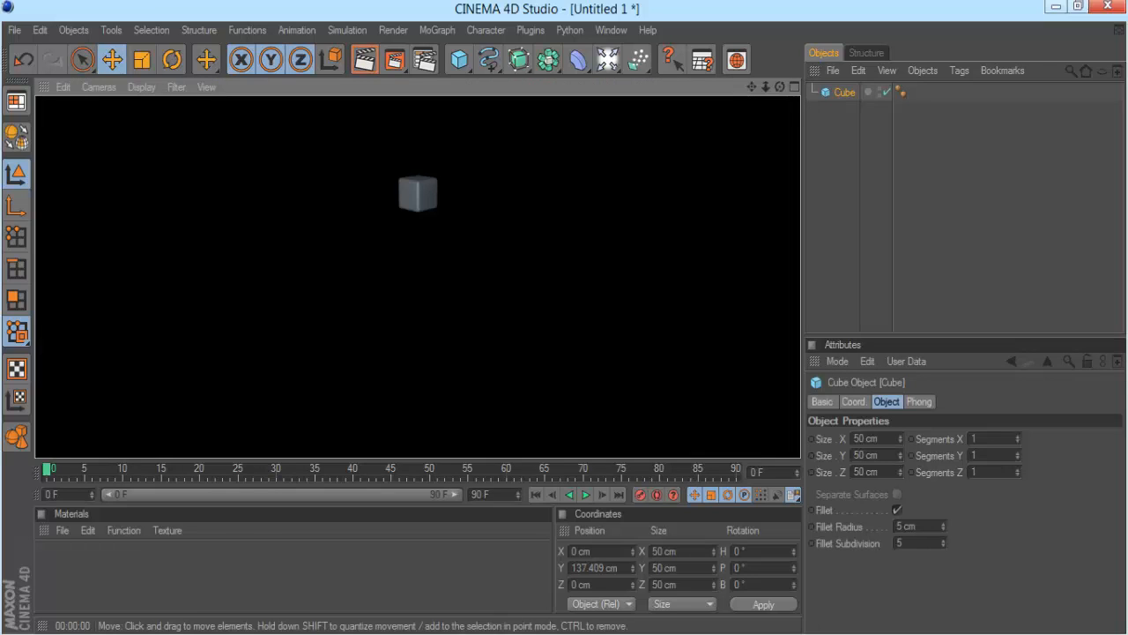
pyautogui.click(966, 207)
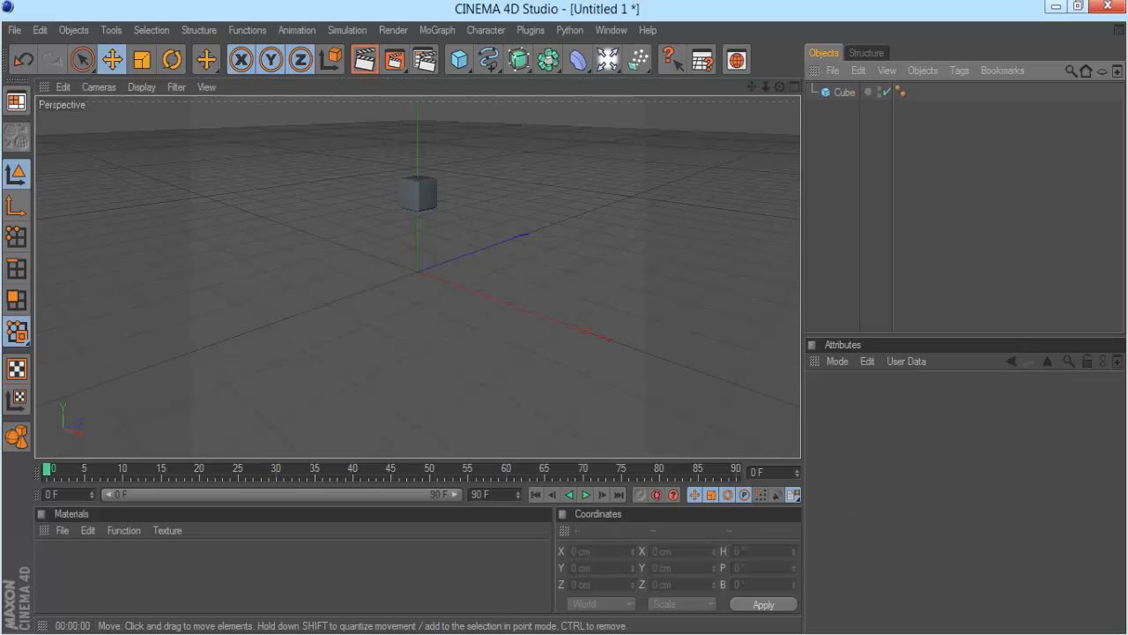
# Add a MoGraph Cloner and make the cube its child.
pyautogui.scroll(-2, 418, 277)
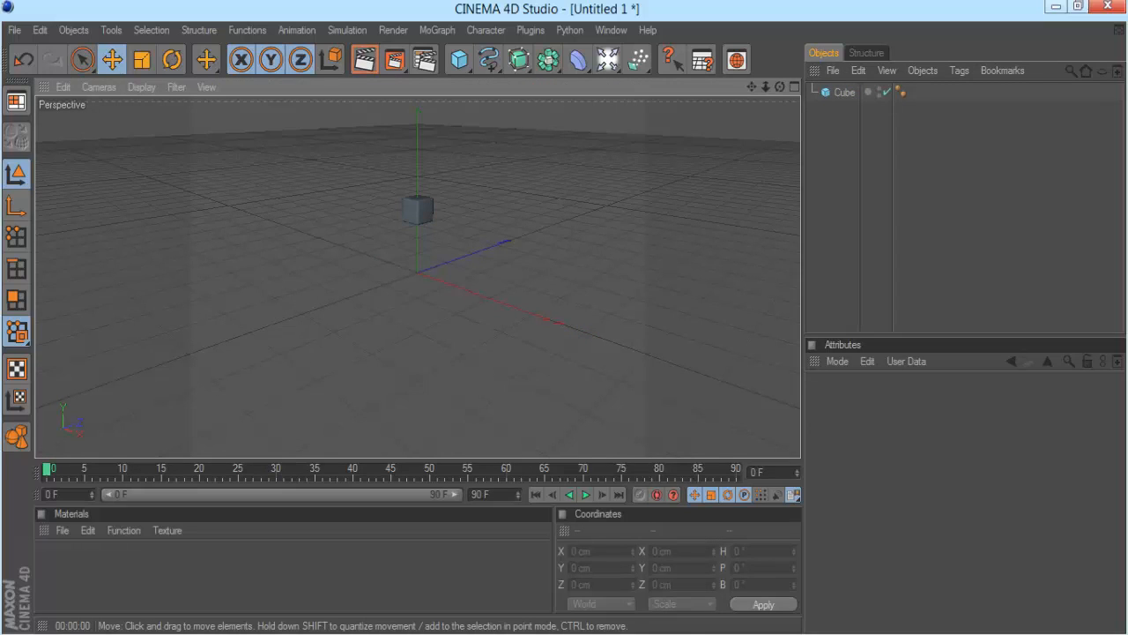
pyautogui.click(438, 30)
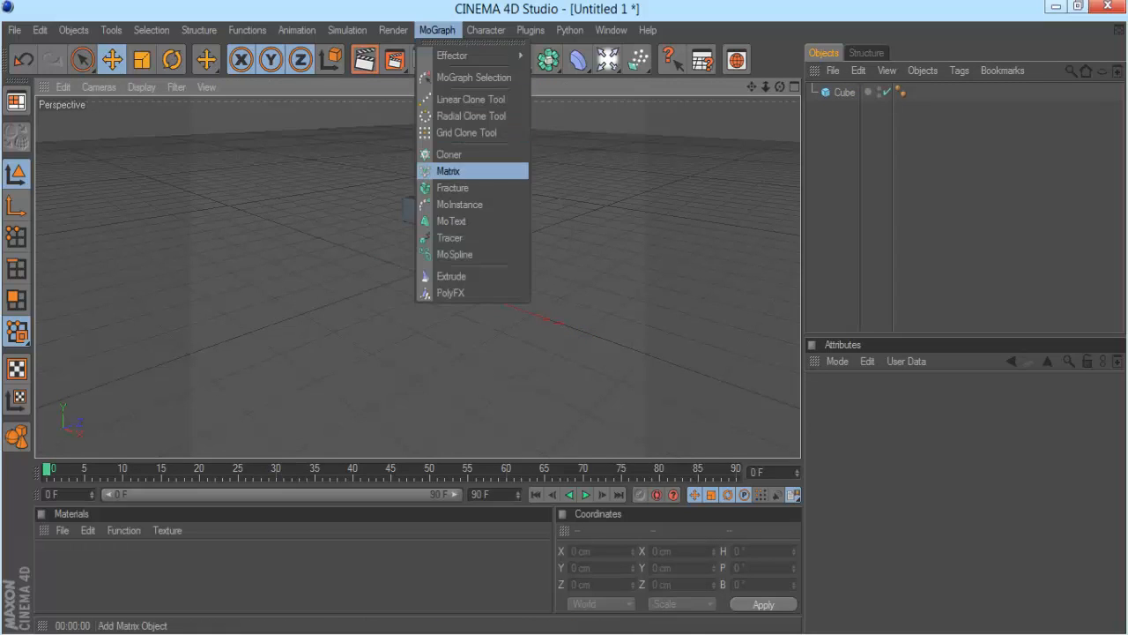
pyautogui.click(449, 154)
pyautogui.click(845, 110)
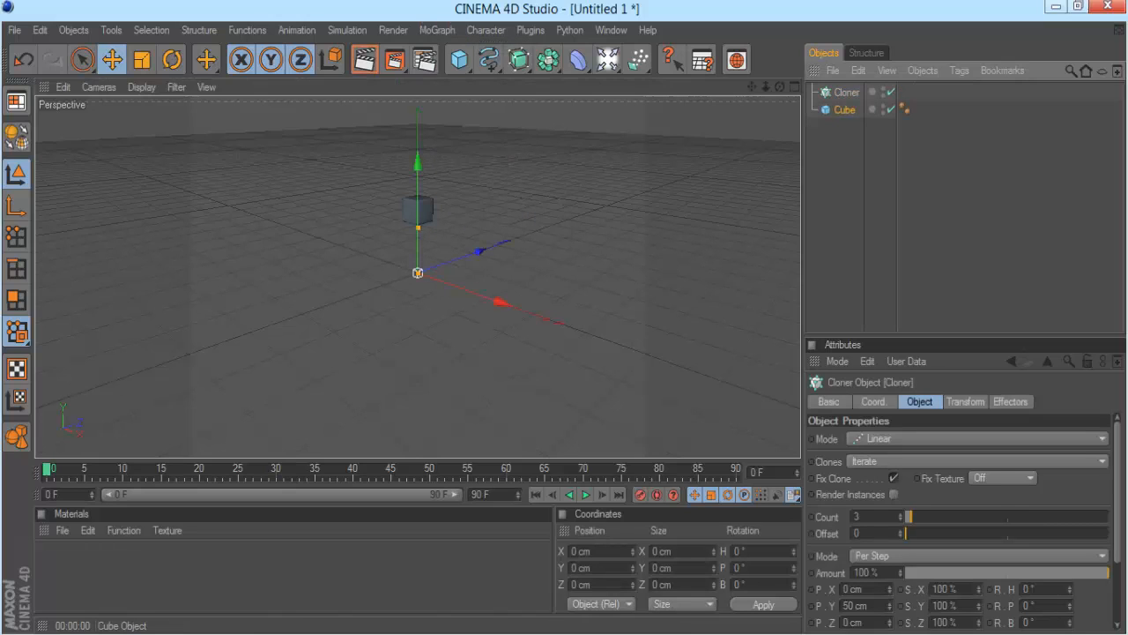
pyautogui.moveTo(844, 110); pyautogui.dragTo(846, 92)
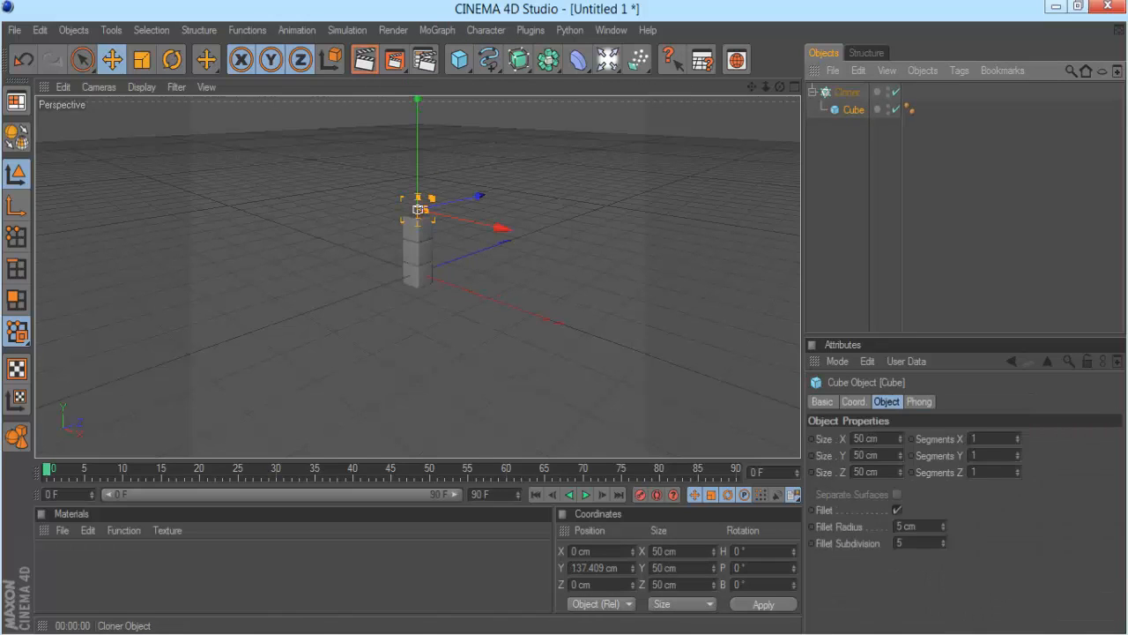
# Set the Cloner's count to 1 and raise it to about 120 cm on the Y axis.
pyautogui.click(847, 91)
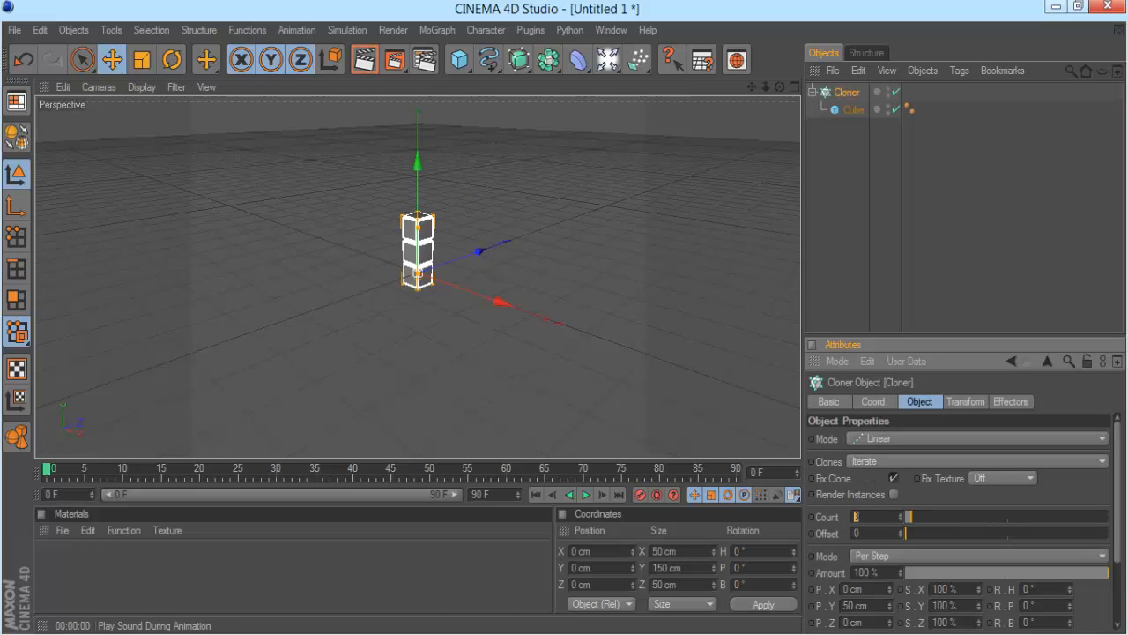
pyautogui.moveTo(910, 516); pyautogui.dragTo(906, 516)
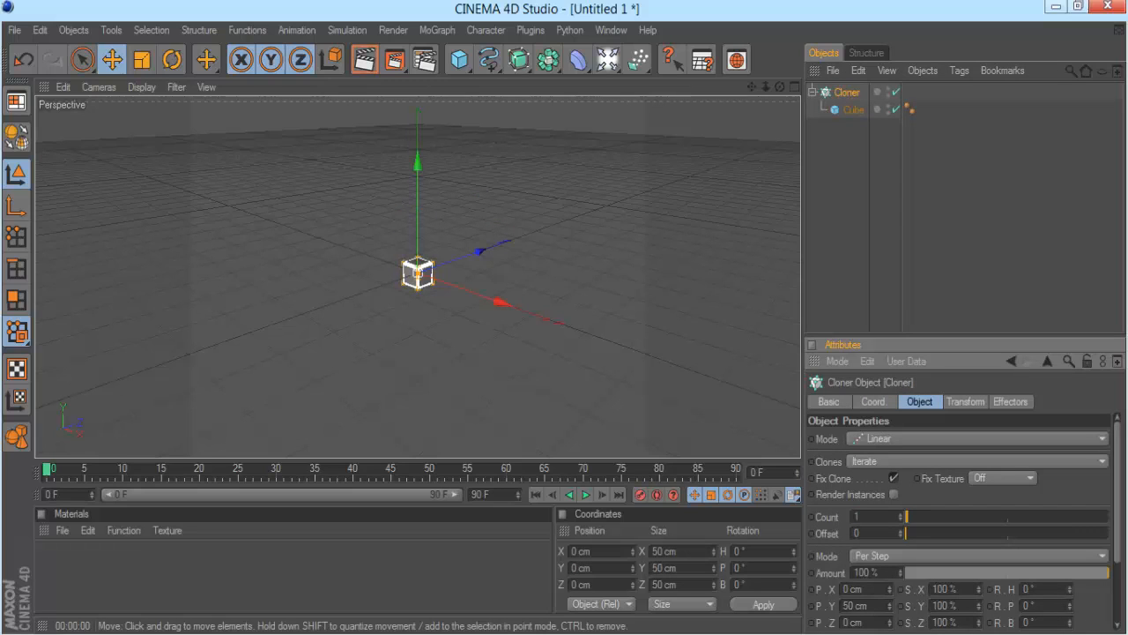
pyautogui.moveTo(418, 162); pyautogui.dragTo(417, 106)
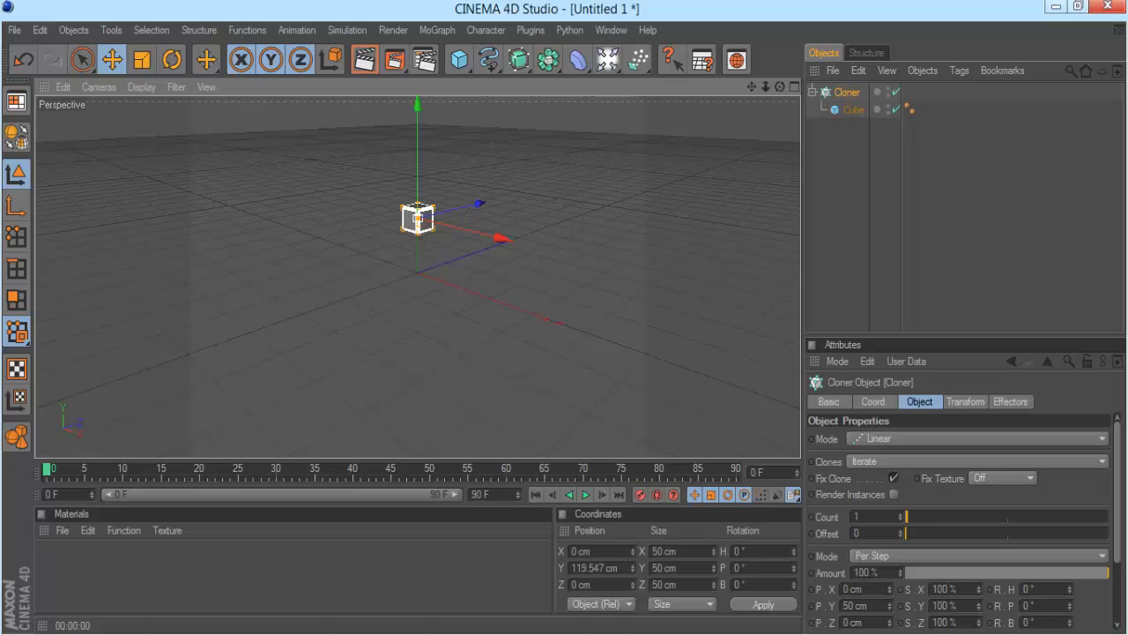
pyautogui.click(432, 210)
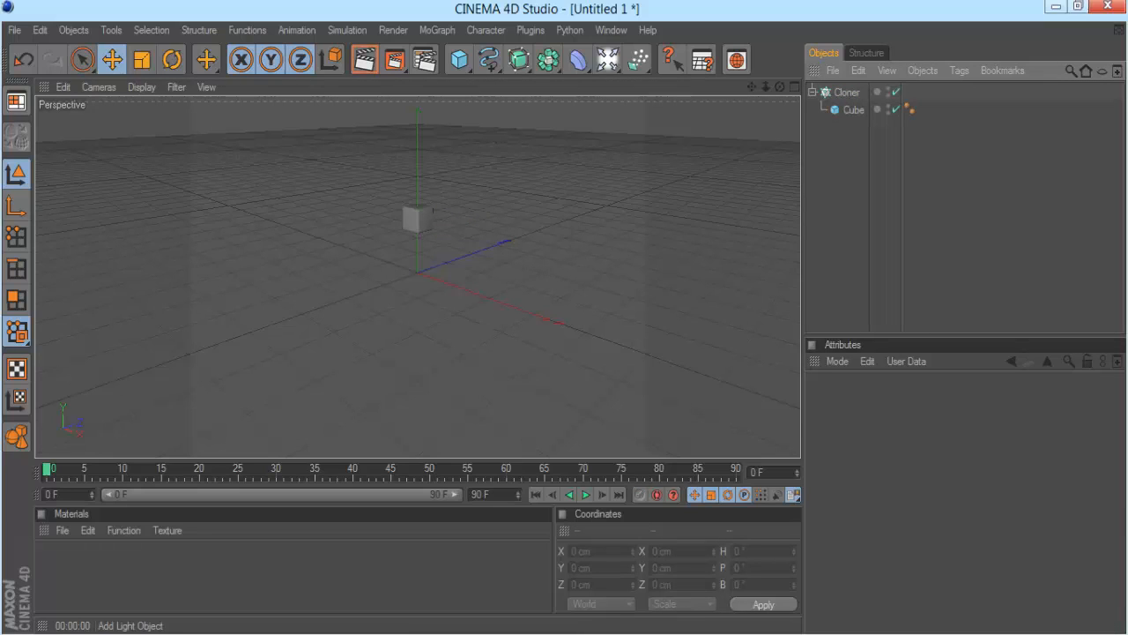
# Add a particle Emitter and make the Cloner its child.
pyautogui.click(638, 59)
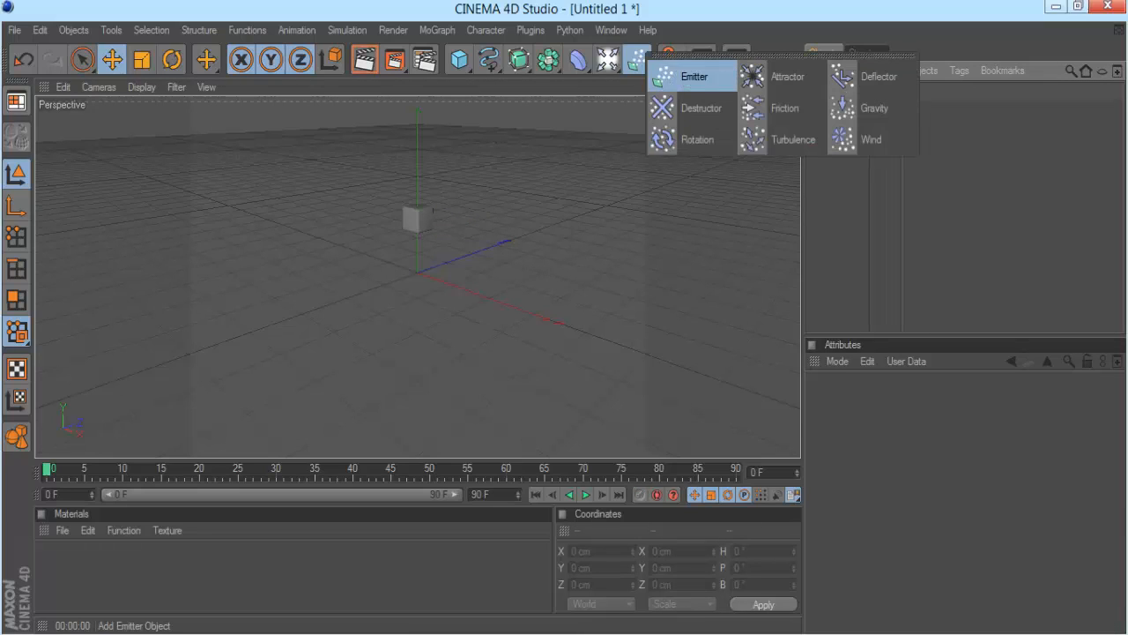
pyautogui.click(679, 77)
pyautogui.click(846, 110)
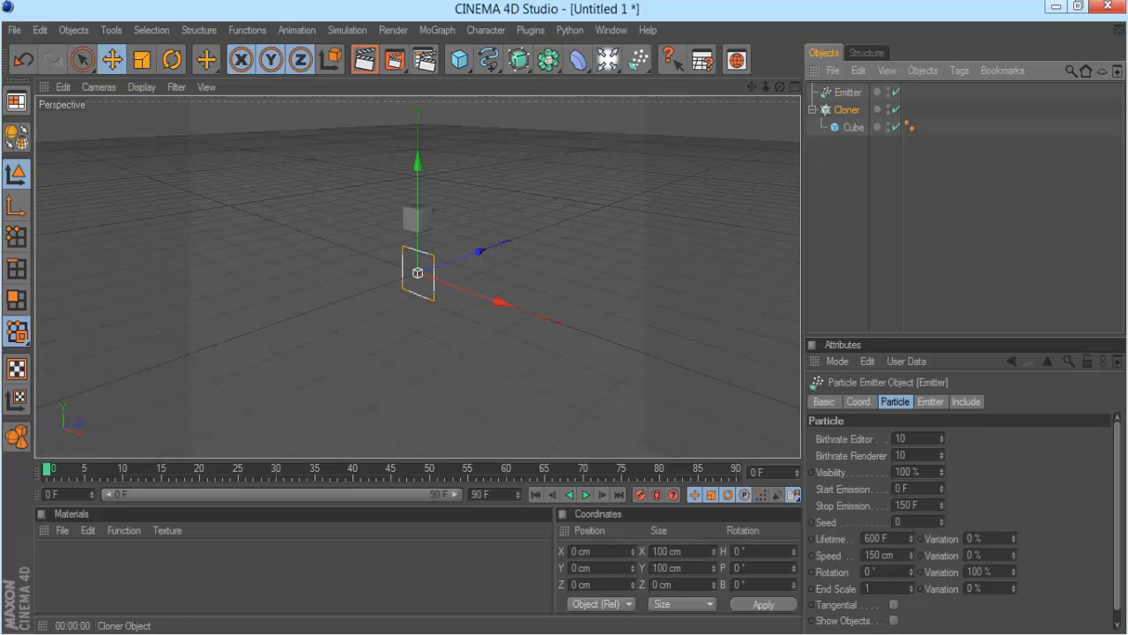
pyautogui.moveTo(846, 109); pyautogui.dragTo(848, 92)
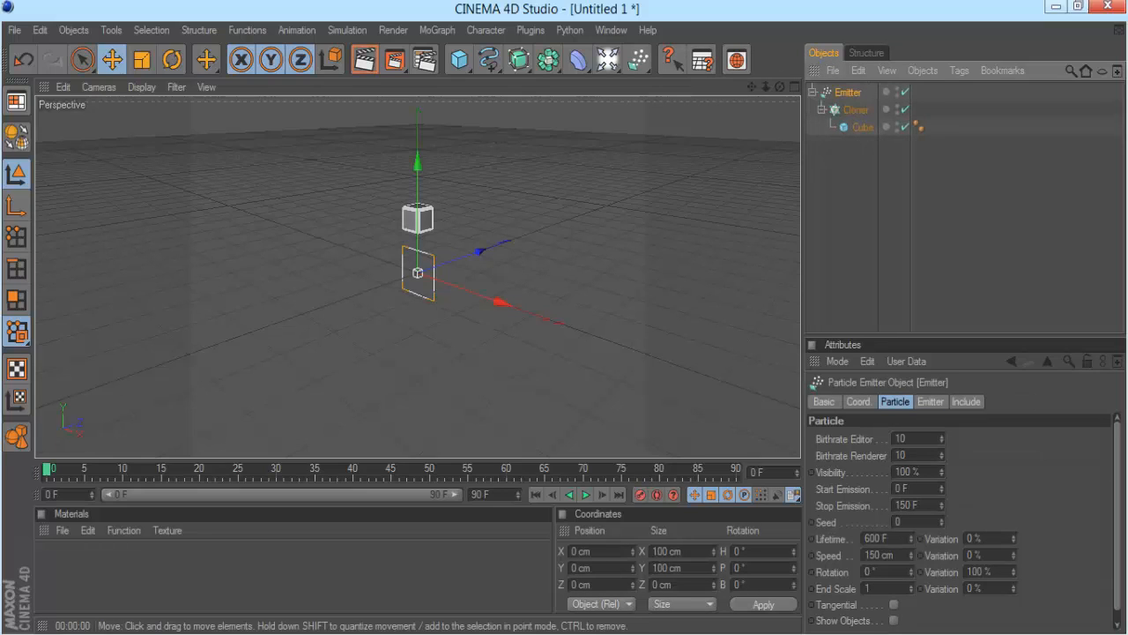
# Raise the Emitter to about 165 cm on the Y axis and enable Show Objects for its particles.
pyautogui.moveTo(418, 163); pyautogui.dragTo(418, 86)
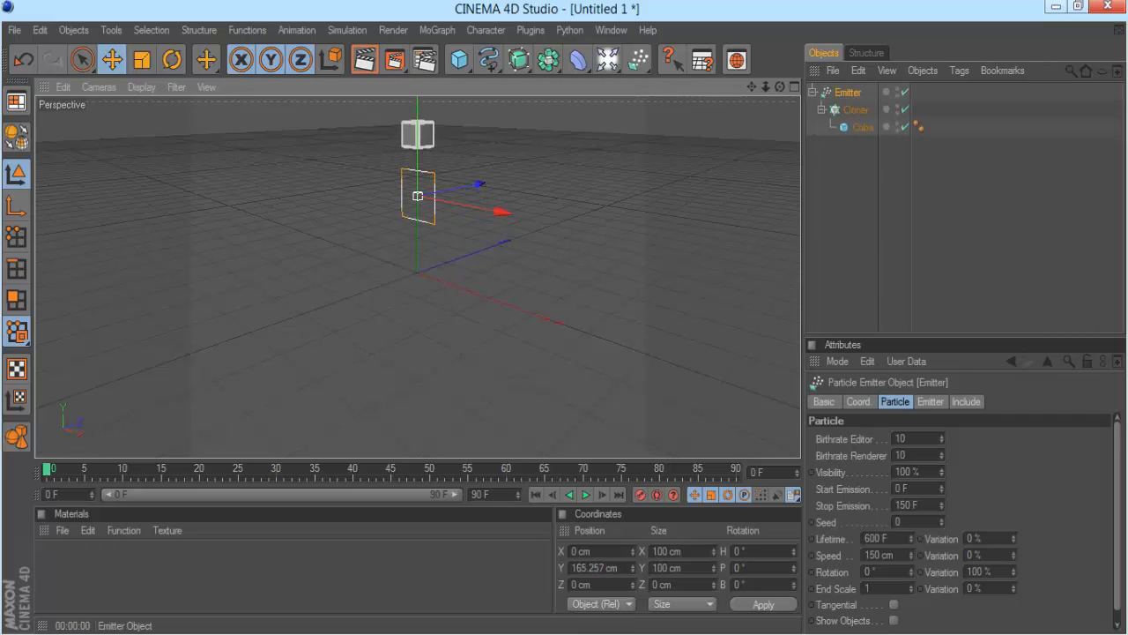
pyautogui.click(894, 620)
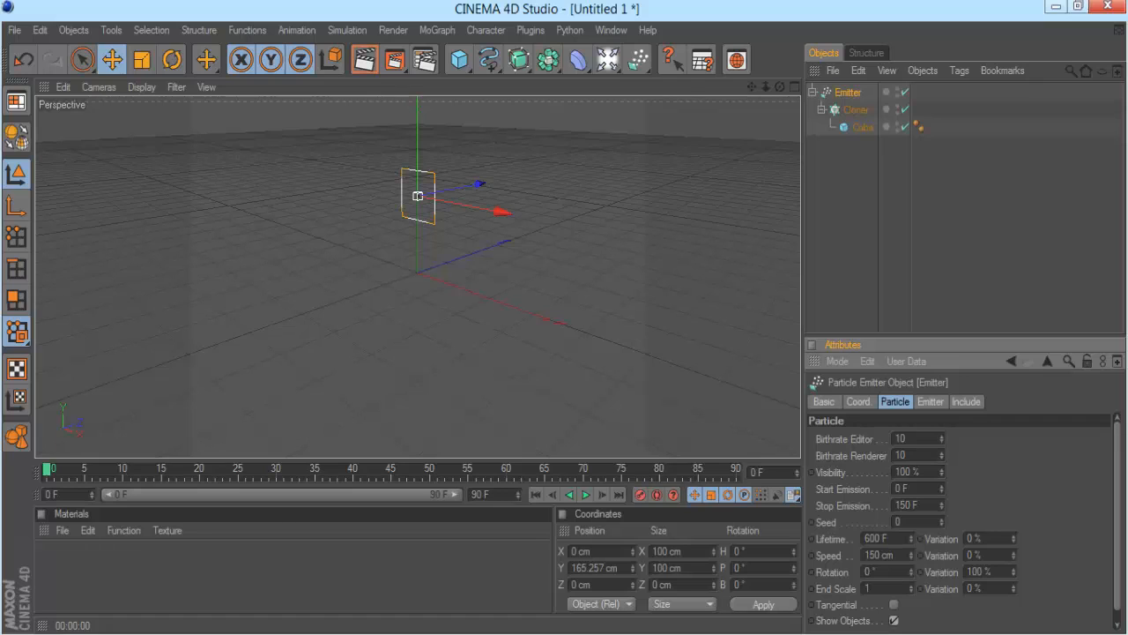
pyautogui.click(903, 438)
# Play the animation to examine the emitted cubes, then stop it and return to frame 0.
pyautogui.click(586, 495)
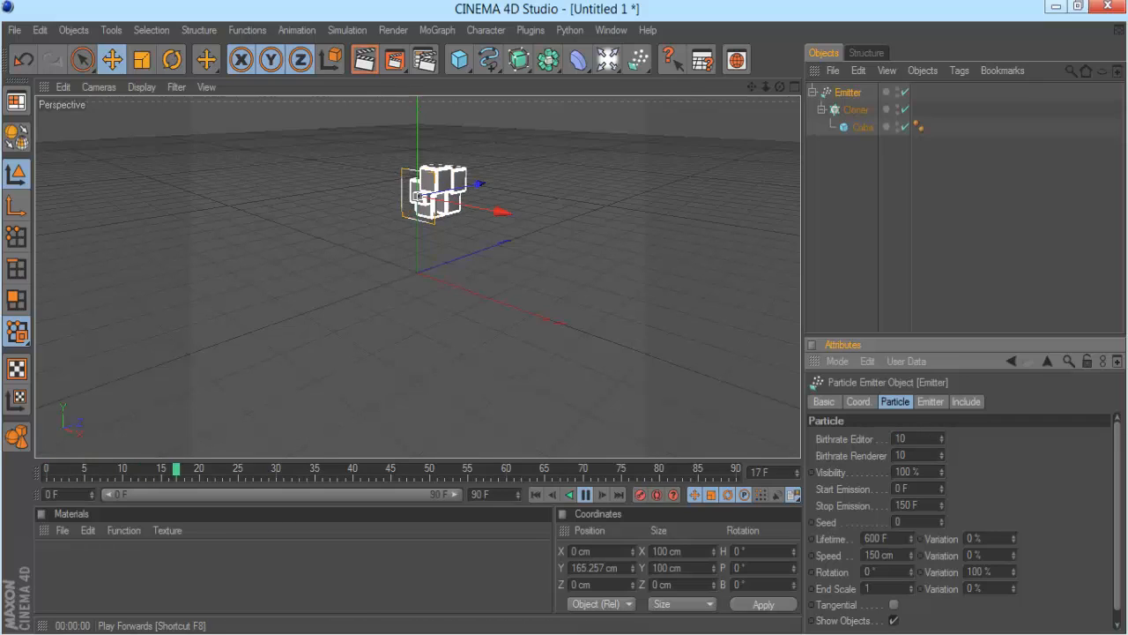
pyautogui.click(585, 494)
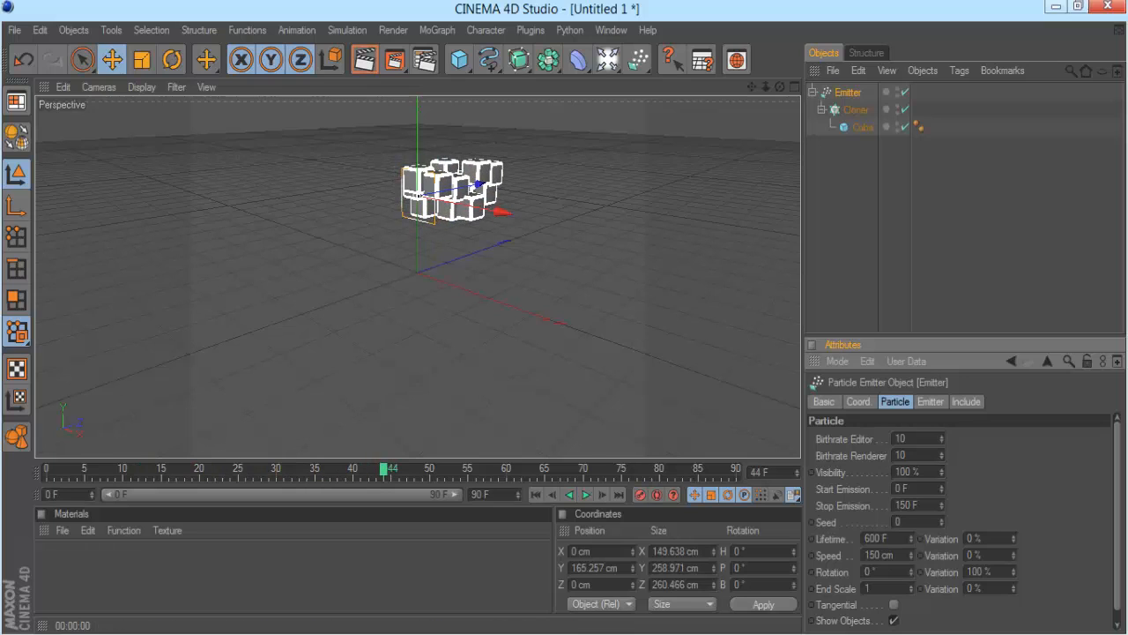
pyautogui.moveTo(384, 469); pyautogui.dragTo(46, 469)
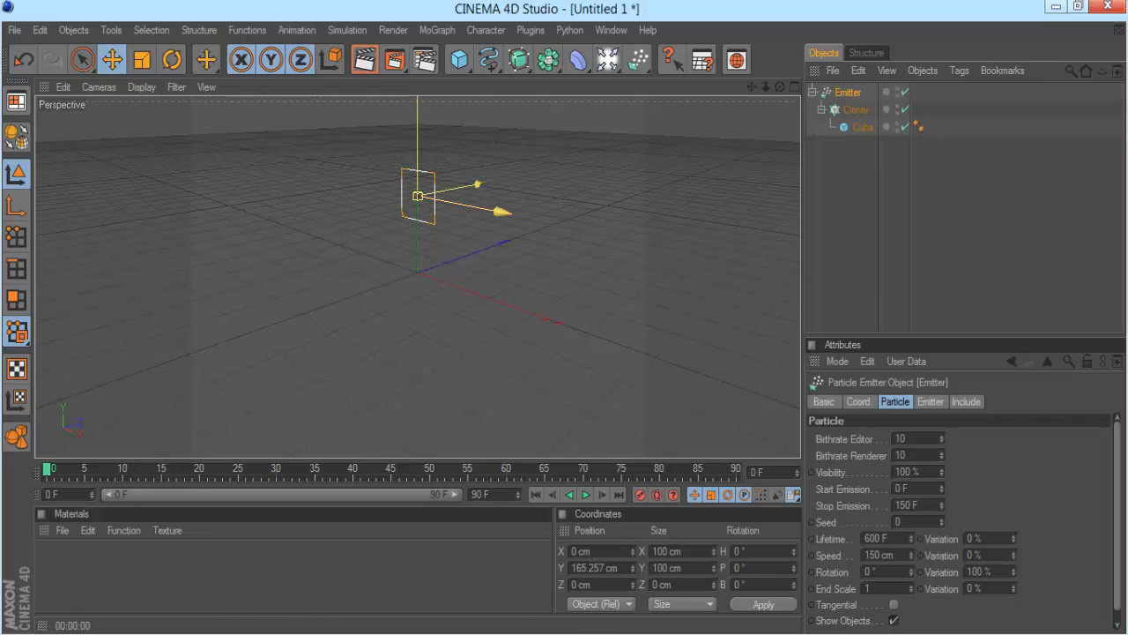
# Raise the Emitter to about 501 cm on the Y axis.
pyautogui.scroll(-4, 446, 210)
pyautogui.scroll(3, 445, 210)
pyautogui.scroll(-2, 448, 210)
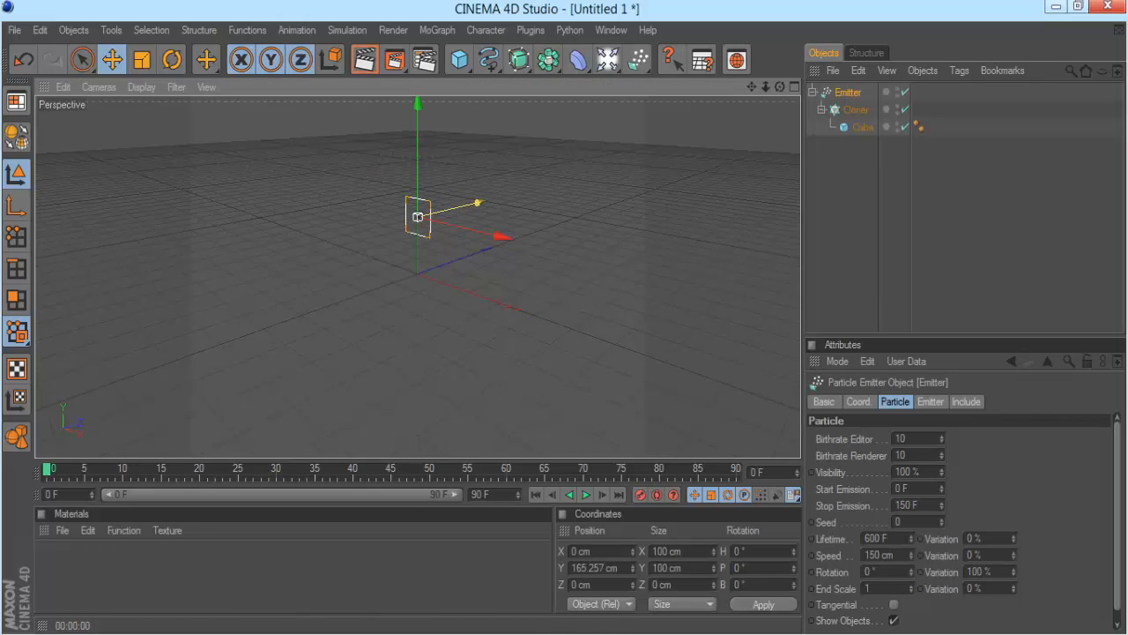
pyautogui.moveTo(417, 217)
pyautogui.mouseDown()
pyautogui.moveTo(403, 215)
pyautogui.moveTo(417, 217)
pyautogui.mouseUp()
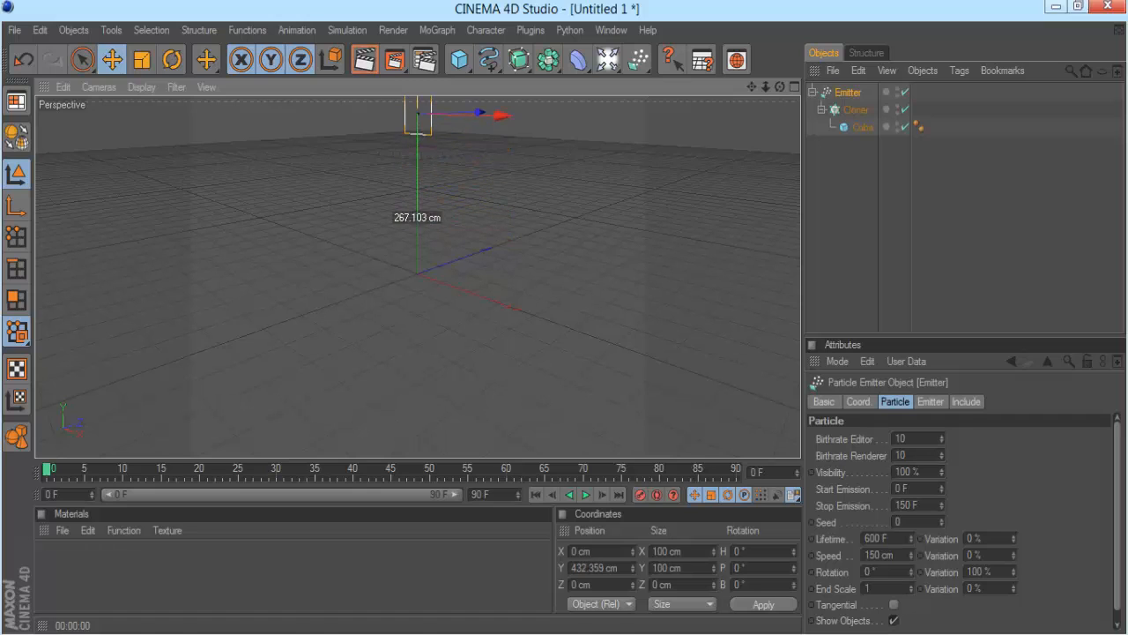
pyautogui.scroll(-3, 418, 110)
pyautogui.moveTo(418, 105)
pyautogui.mouseDown()
pyautogui.moveTo(418, 116)
pyautogui.moveTo(418, 106)
pyautogui.mouseUp()
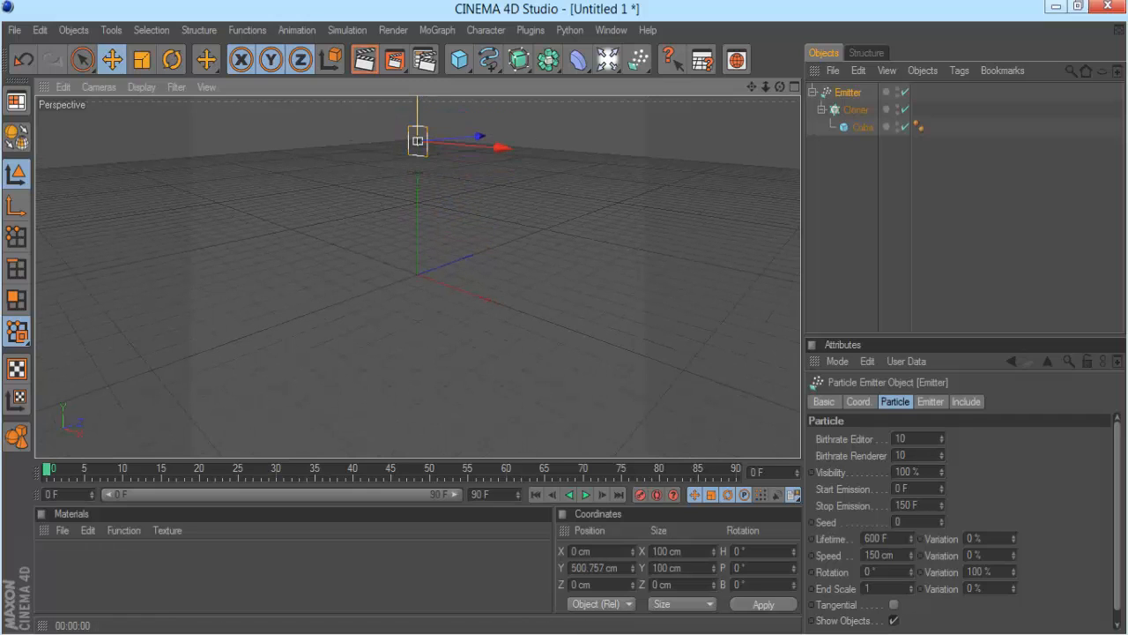
# Rotate the Emitter to a pitch of about -77° so that it emits downward.
pyautogui.press('r')
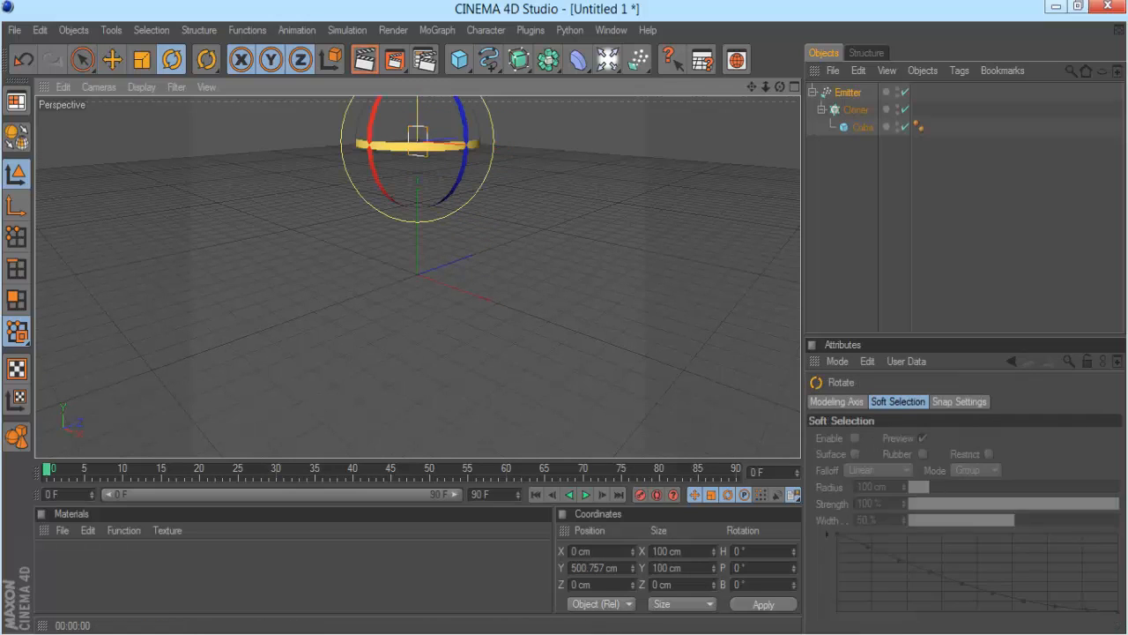
pyautogui.moveTo(371, 152)
pyautogui.mouseDown()
pyautogui.moveTo(367, 129)
pyautogui.moveTo(371, 141)
pyautogui.moveTo(349, 150)
pyautogui.mouseUp()
pyautogui.click(393, 30)
pyautogui.click(349, 177)
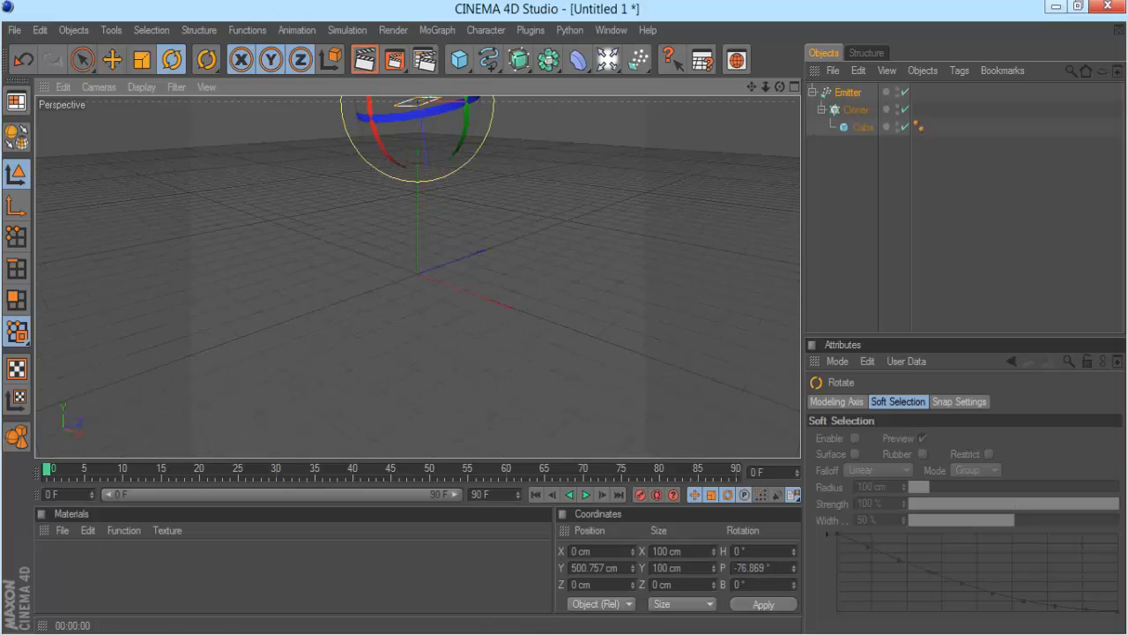
pyautogui.click(112, 59)
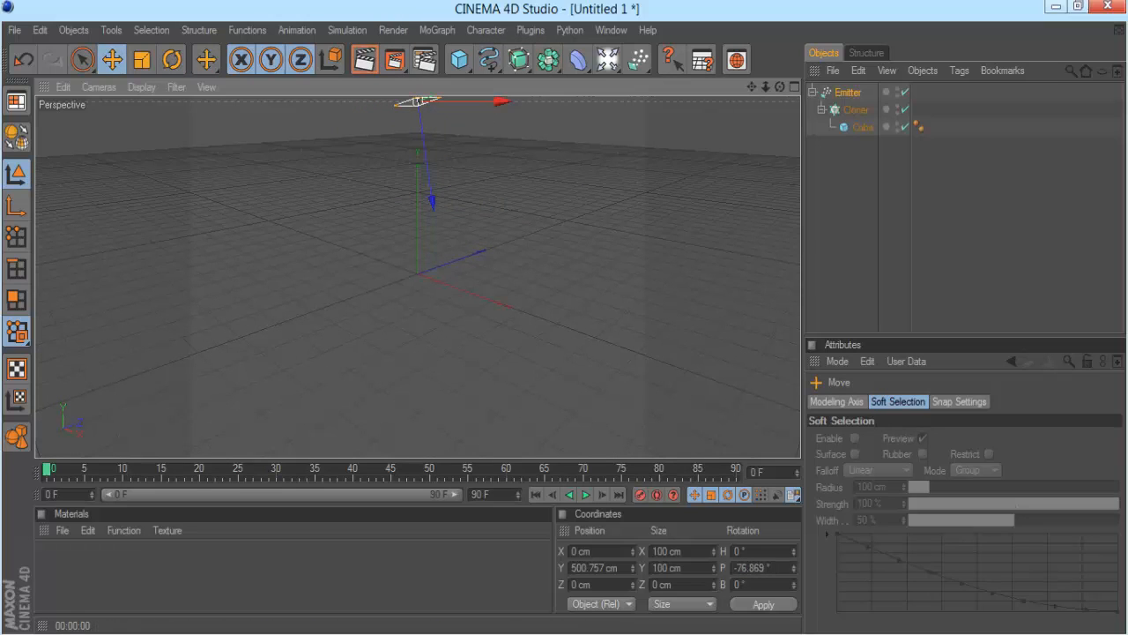
# Play the animation briefly to check the emission direction, then stop it and return to frame 0.
pyautogui.click(585, 495)
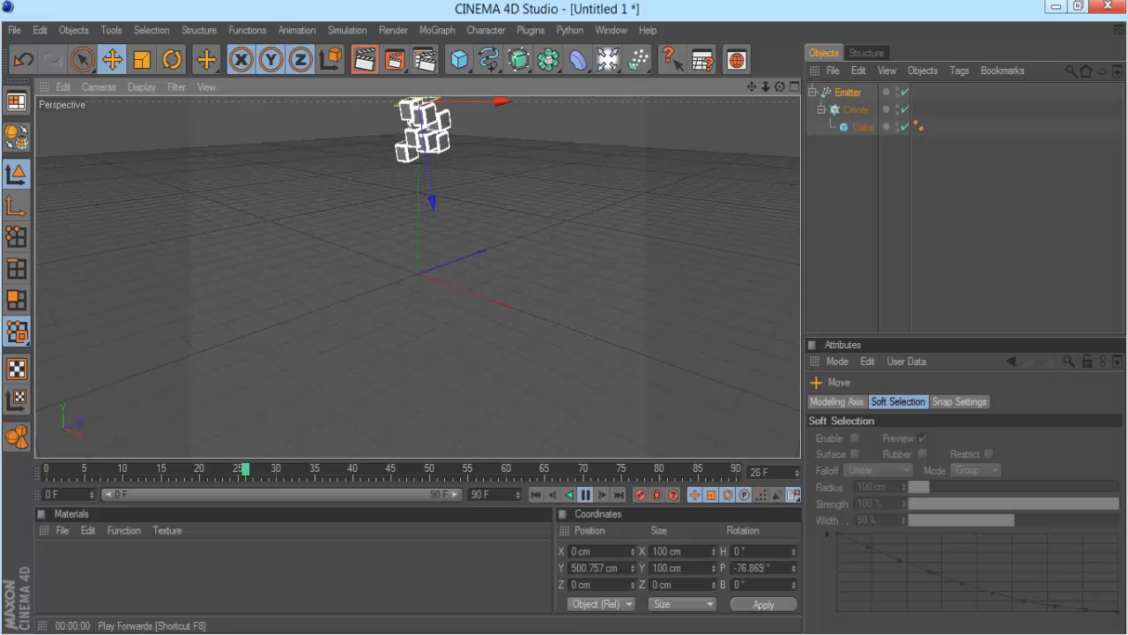
pyautogui.click(585, 495)
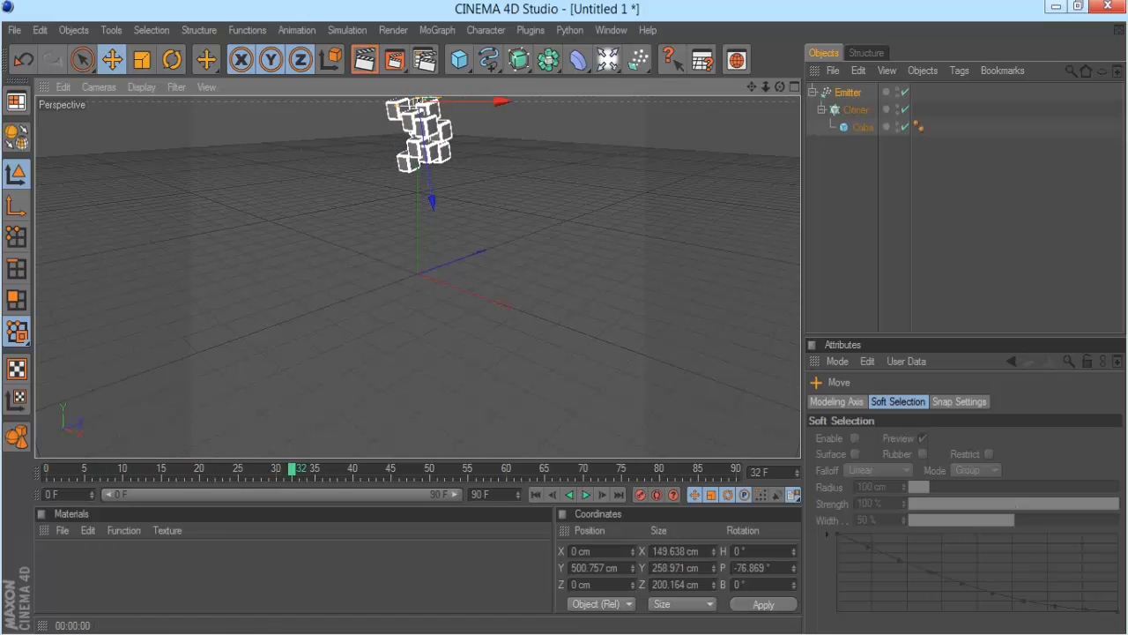
pyautogui.click(535, 495)
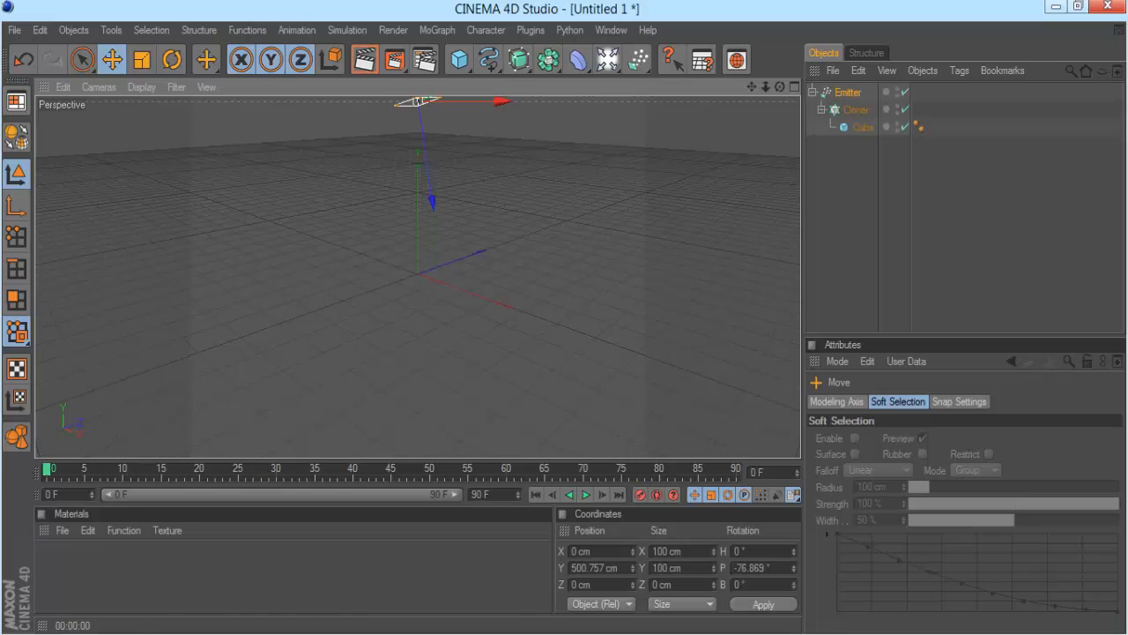
# Add a Floor object to the scene beneath the Emitter and deselect it.
pyautogui.click(868, 212)
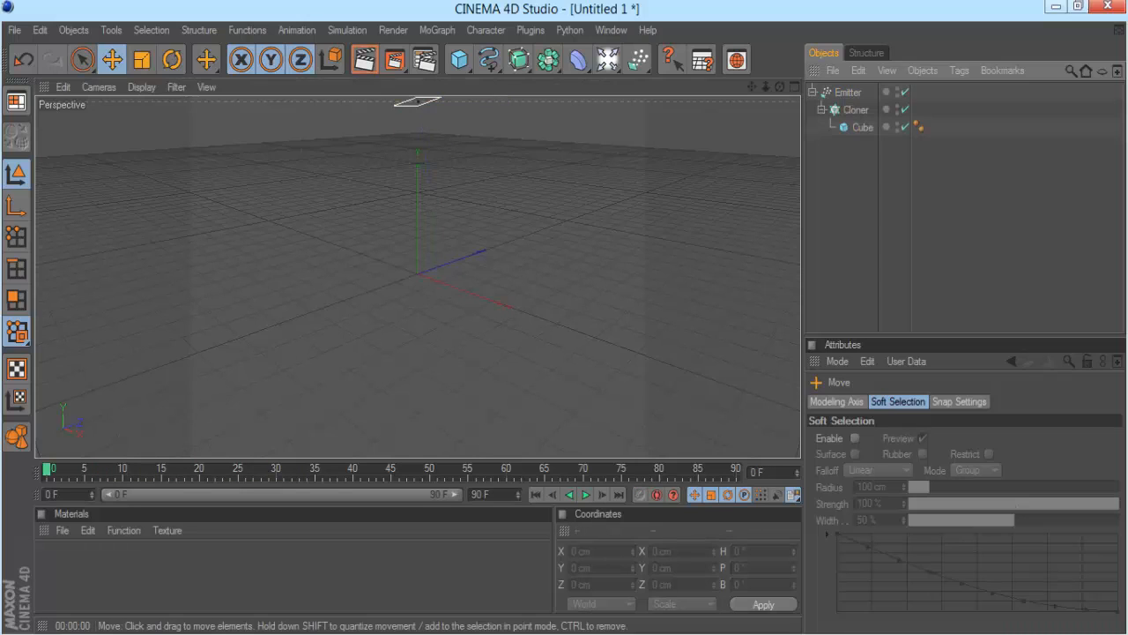
pyautogui.click(607, 60)
pyautogui.click(763, 203)
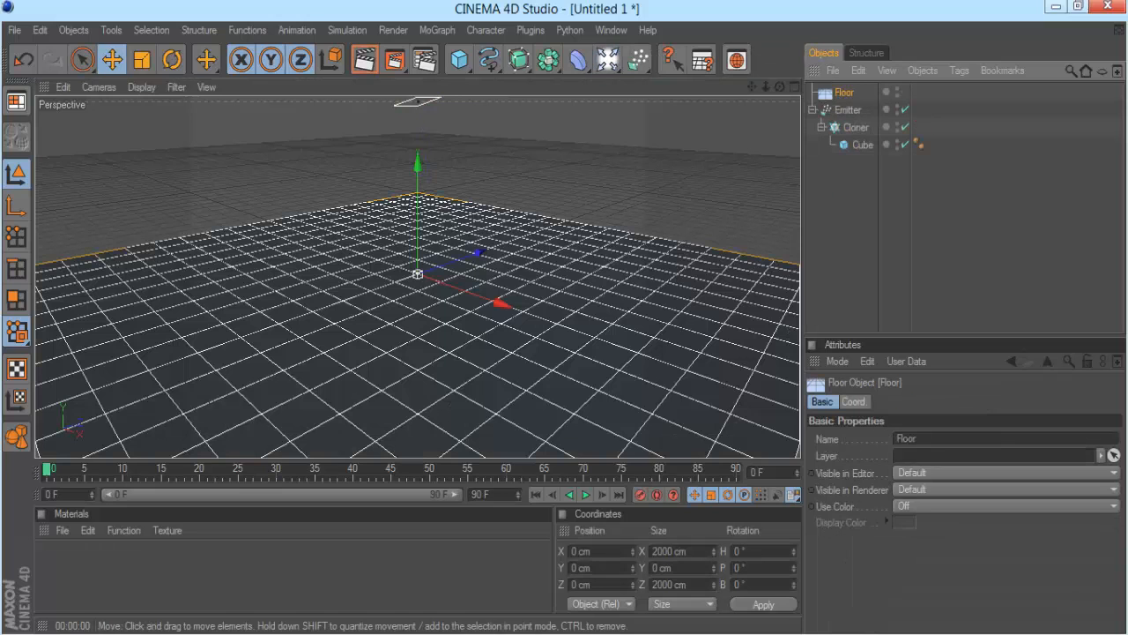
pyautogui.click(868, 212)
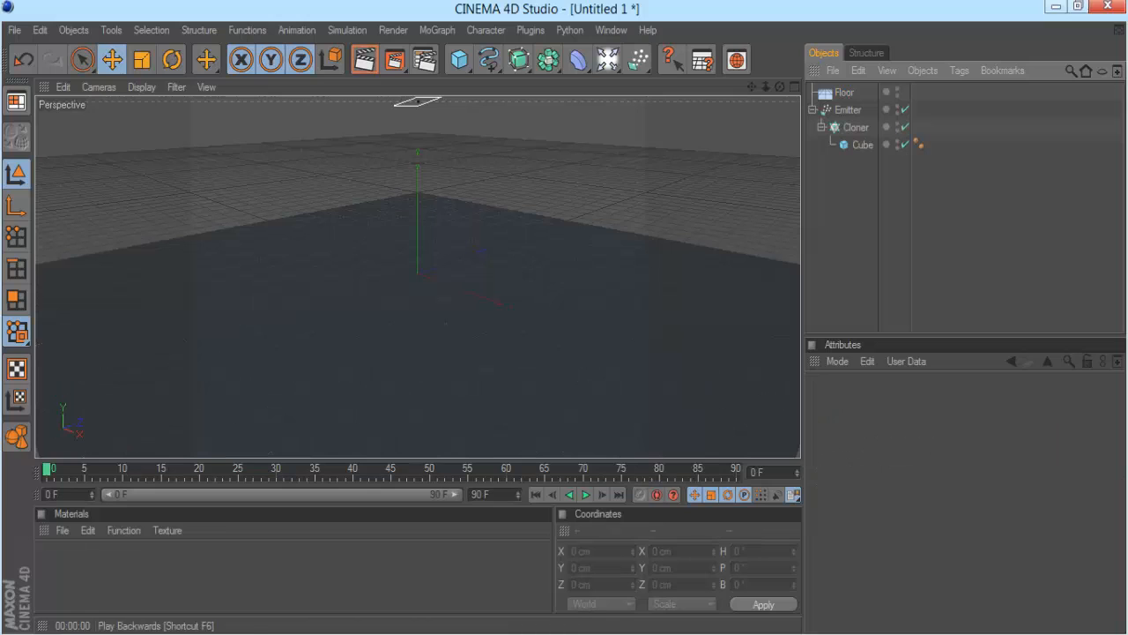
# Play the animation to examine the cubes descending toward the floor, then stop it and return to frame 0.
pyautogui.click(585, 494)
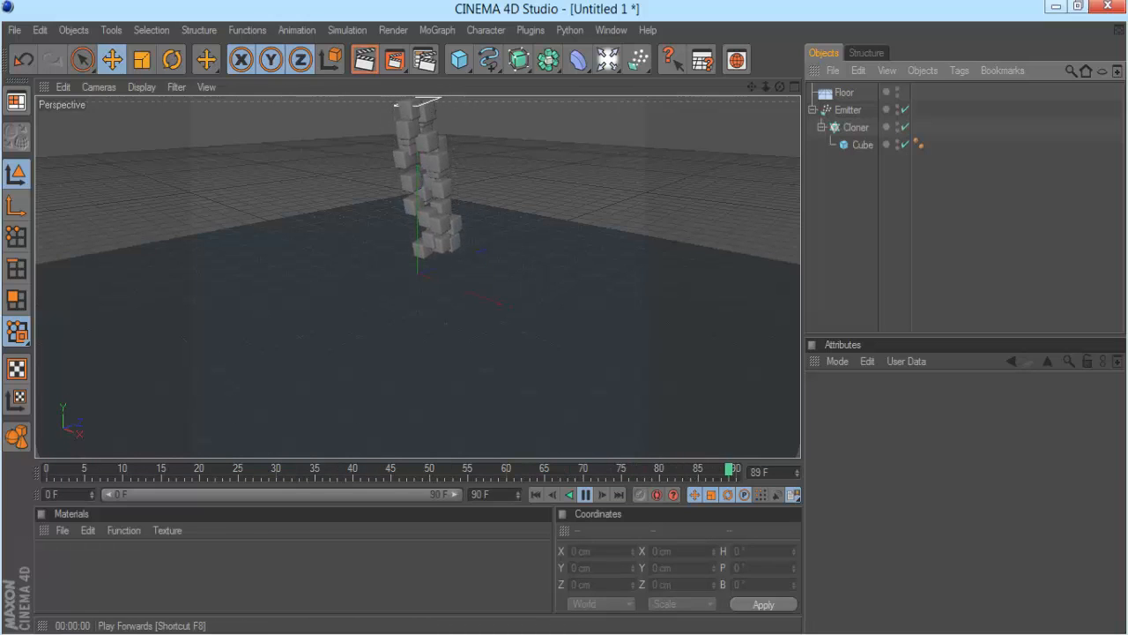
pyautogui.click(585, 494)
pyautogui.click(536, 494)
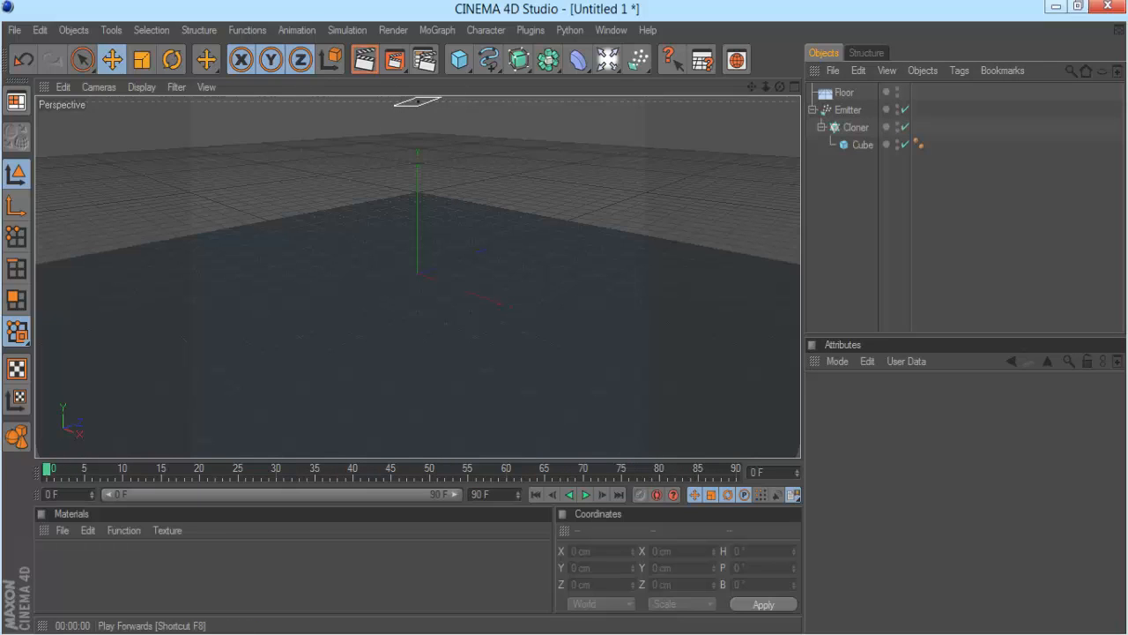
# Extend the animation's end frame to 300 F.
pyautogui.doubleClick(477, 495)
pyautogui.write('300')
pyautogui.click(491, 551)
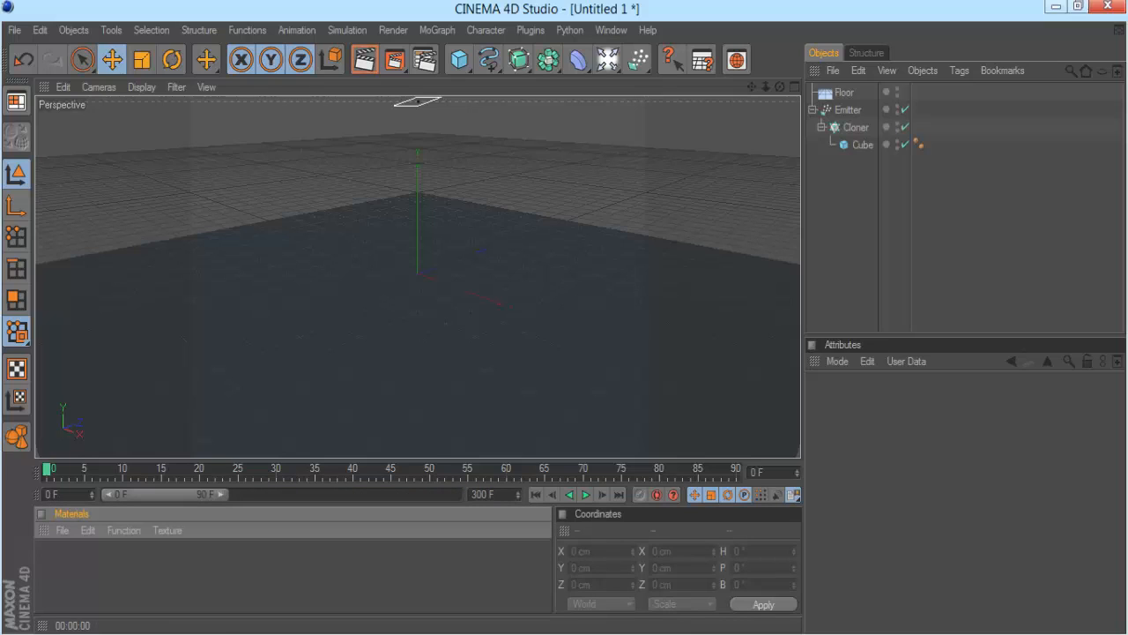
# Play the animation to check how the cubes interact with the floor, then stop it and return to the start.
pyautogui.click(585, 495)
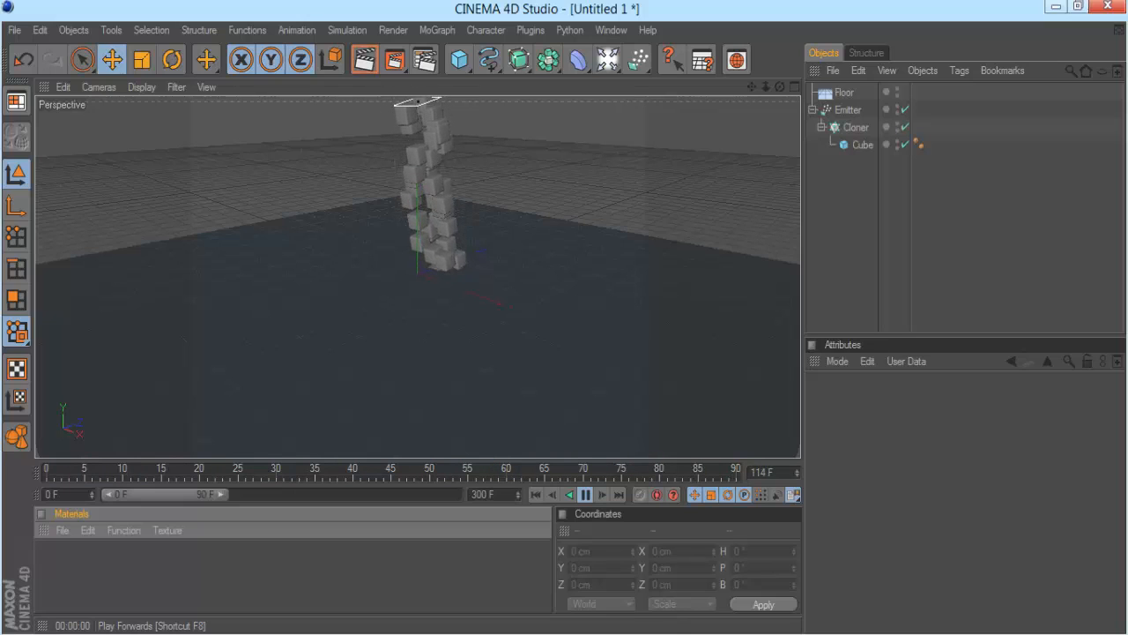
pyautogui.click(585, 495)
pyautogui.click(535, 495)
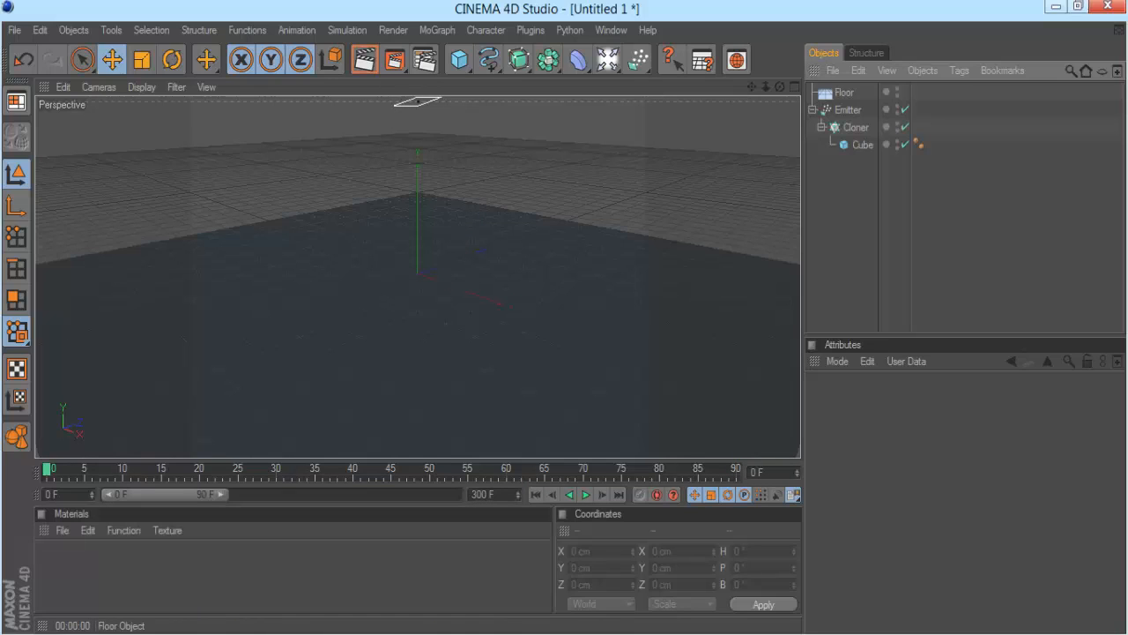
# Add a Dynamics Body tag to the Floor and copy the tag to the Cloner.
pyautogui.click(845, 92)
pyautogui.click(959, 70)
pyautogui.moveTo(996, 162)
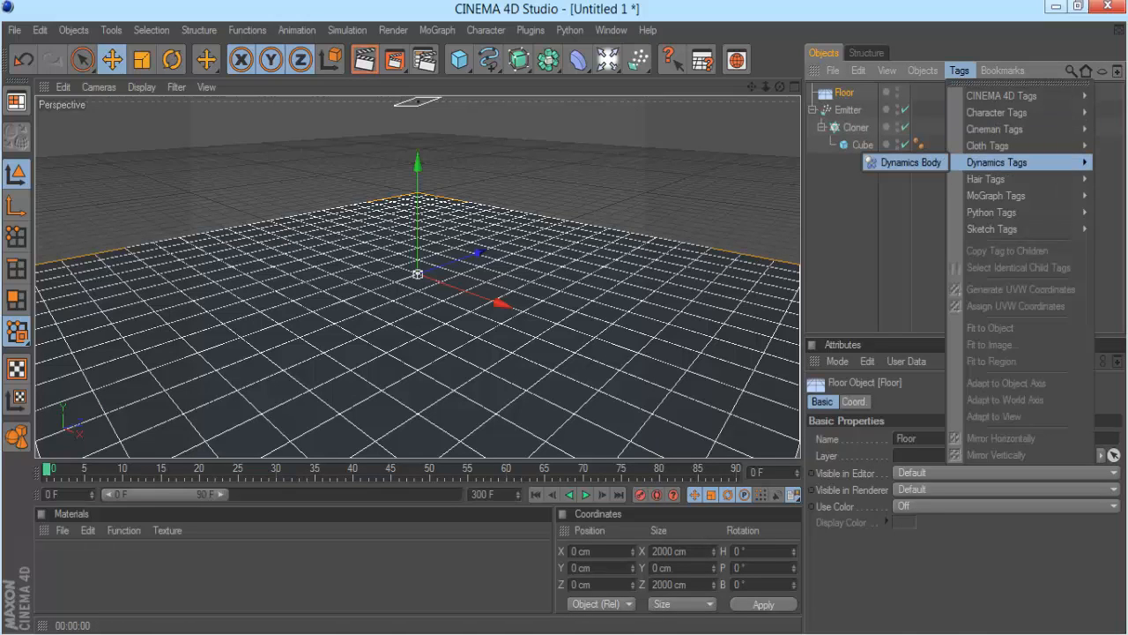
pyautogui.click(910, 163)
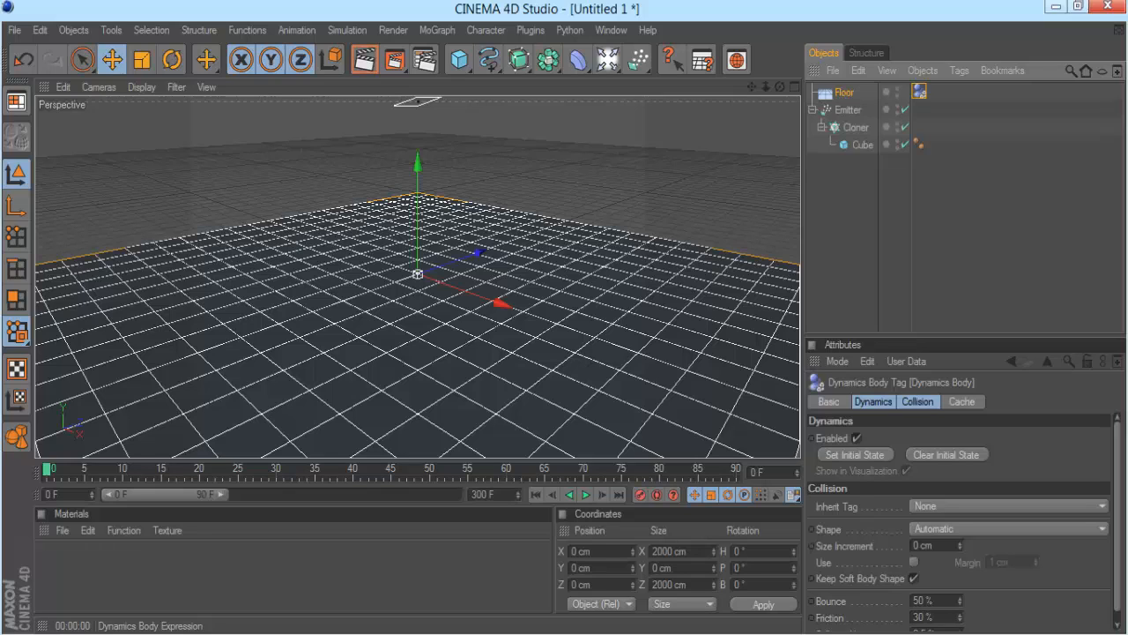
pyautogui.keyDown('ctrl'); pyautogui.moveTo(919, 92); pyautogui.dragTo(919, 128); pyautogui.keyUp('ctrl')
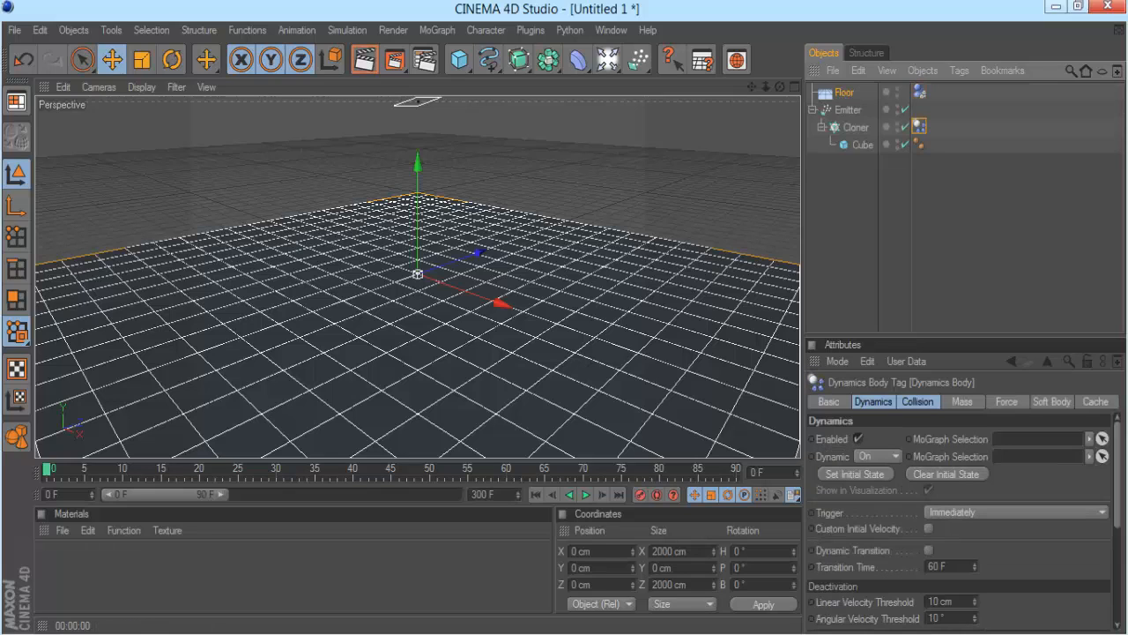
pyautogui.click(952, 212)
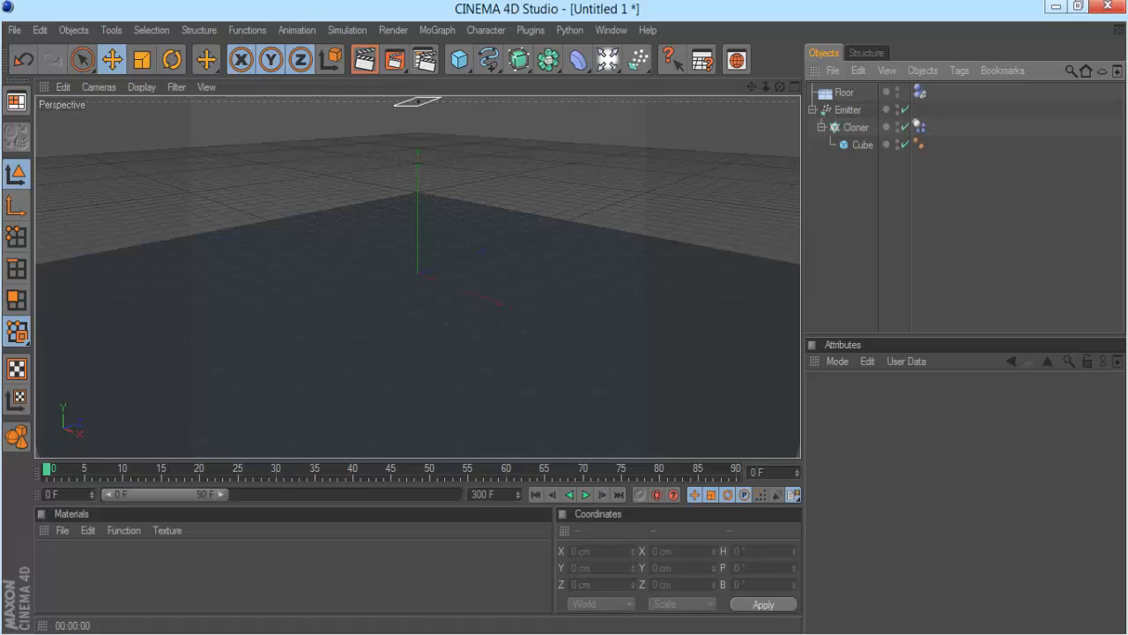
# Play the dynamics simulation to examine the cubes colliding with the floor, then stop it and return to frame 0.
pyautogui.press('F8')
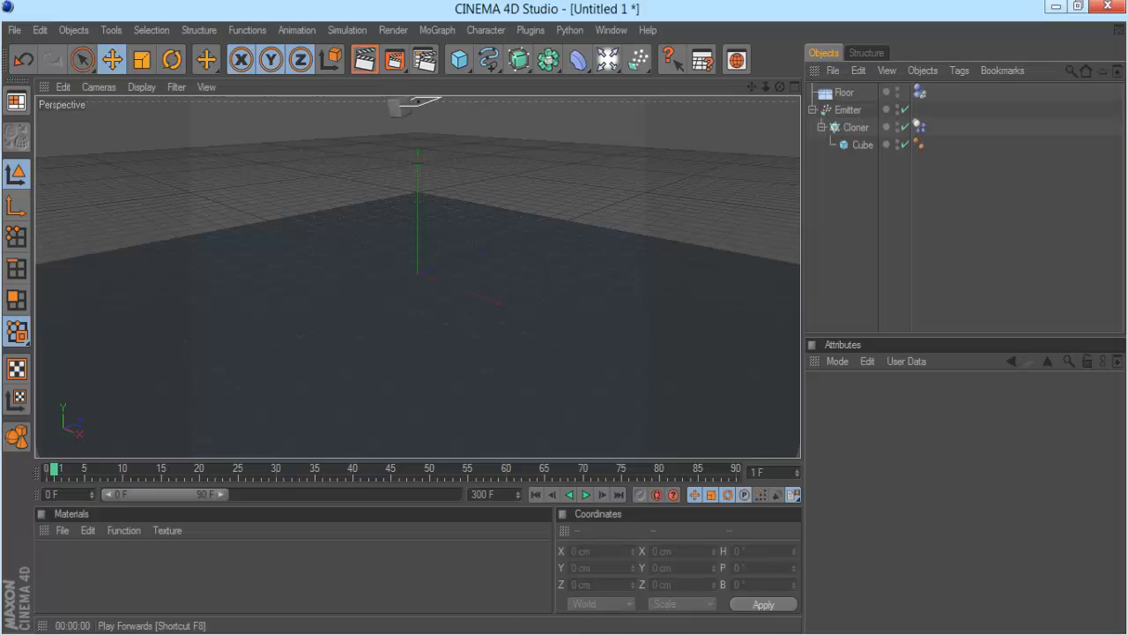
pyautogui.press('F8')
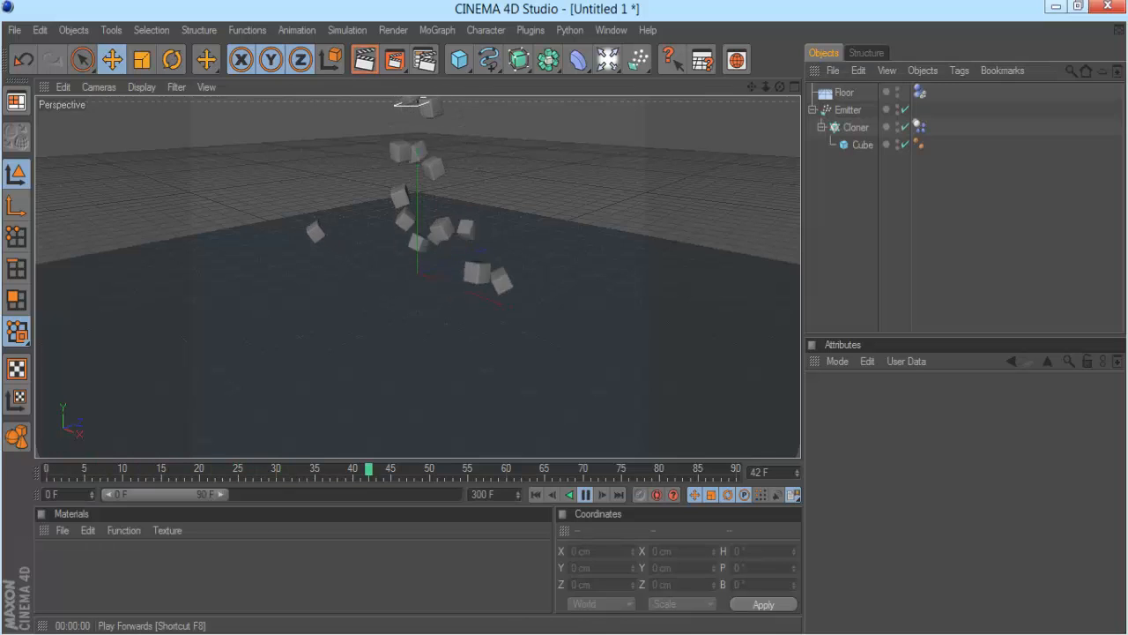
pyautogui.press('F8')
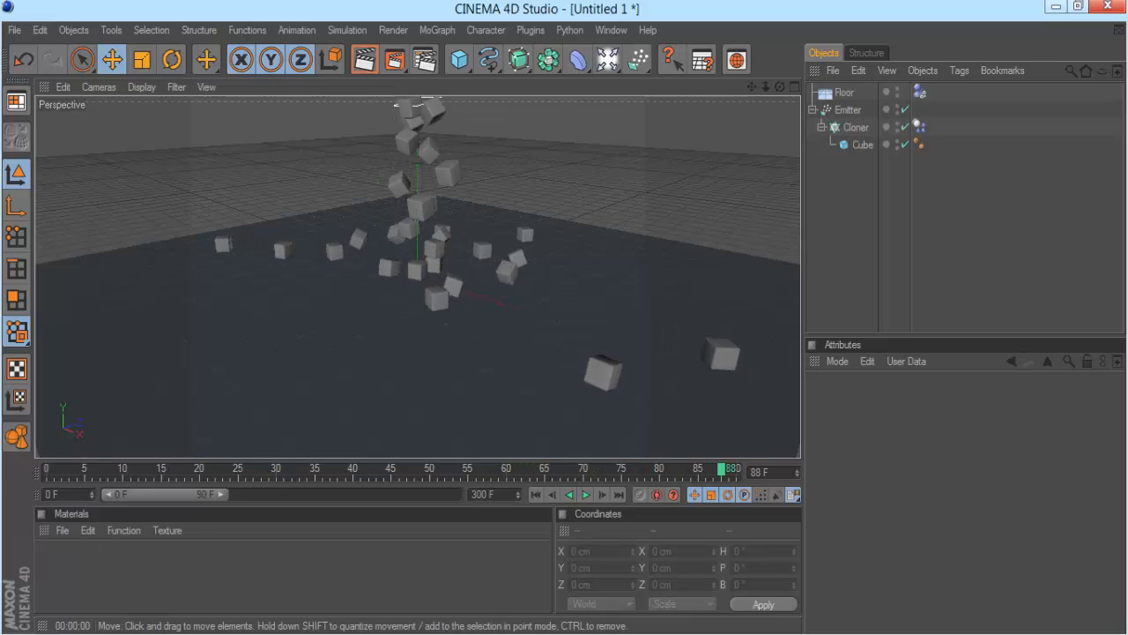
pyautogui.hotkey('shift', 'g')
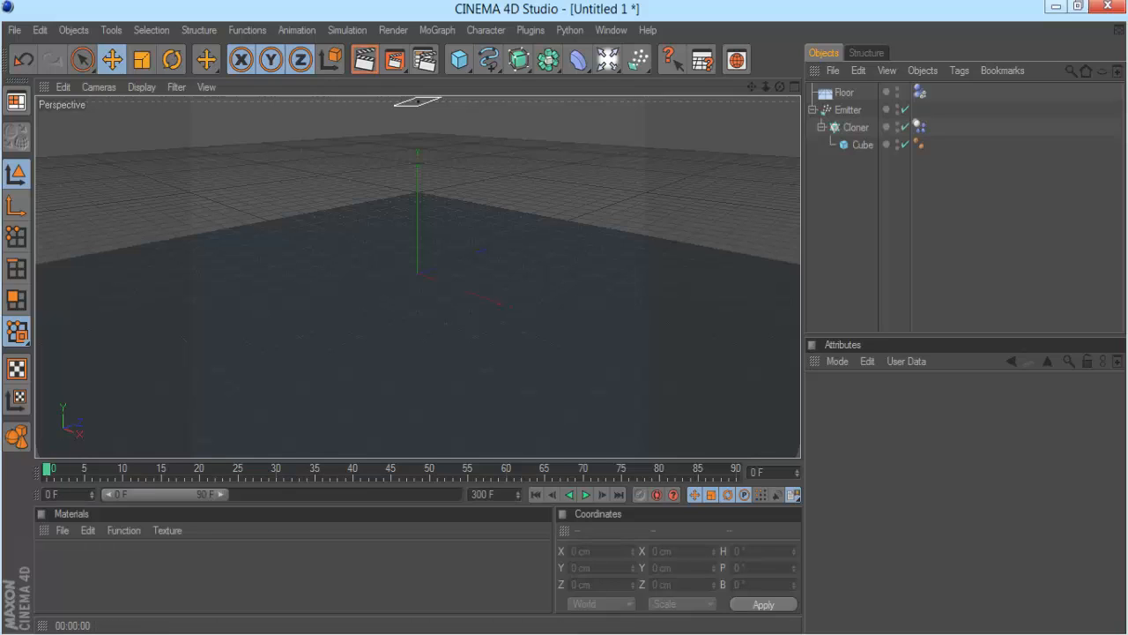
# Add a MoText object reading "FloopHD" and set its depth to 50.
pyautogui.click(437, 30)
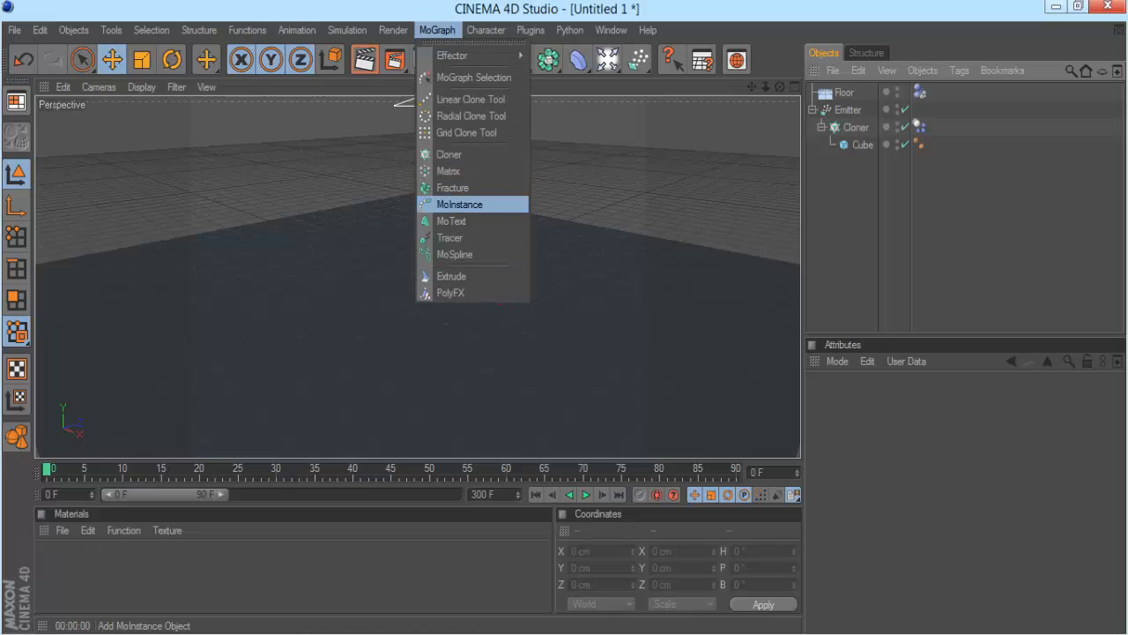
pyautogui.click(451, 221)
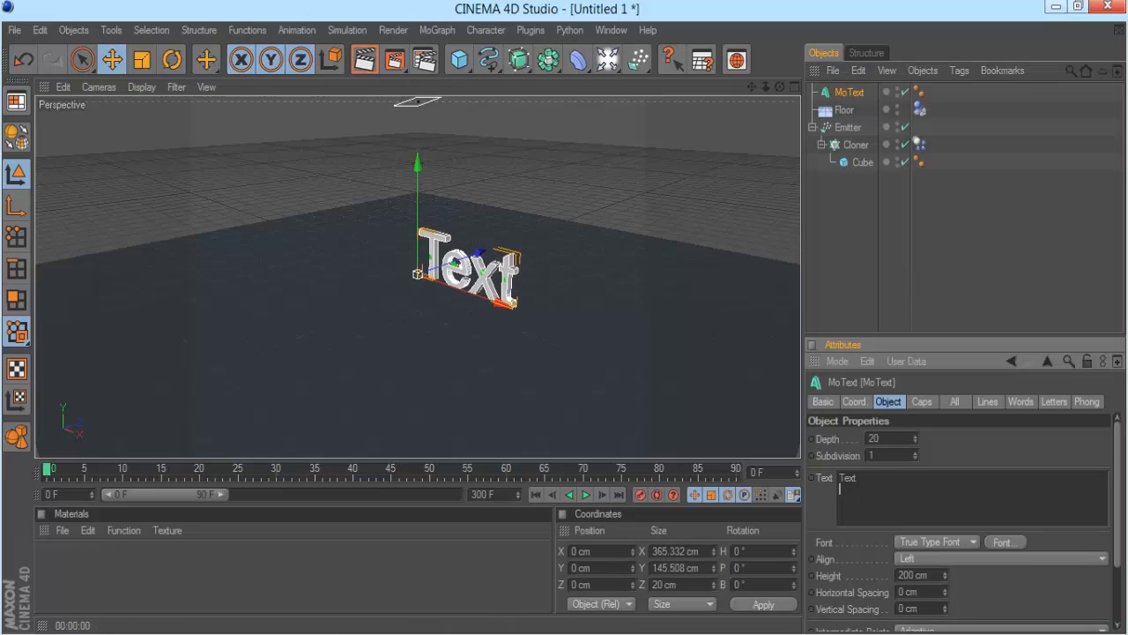
pyautogui.hotkey('ctrl', 'a')
pyautogui.write('RoopHD')
pyautogui.press('Tab')
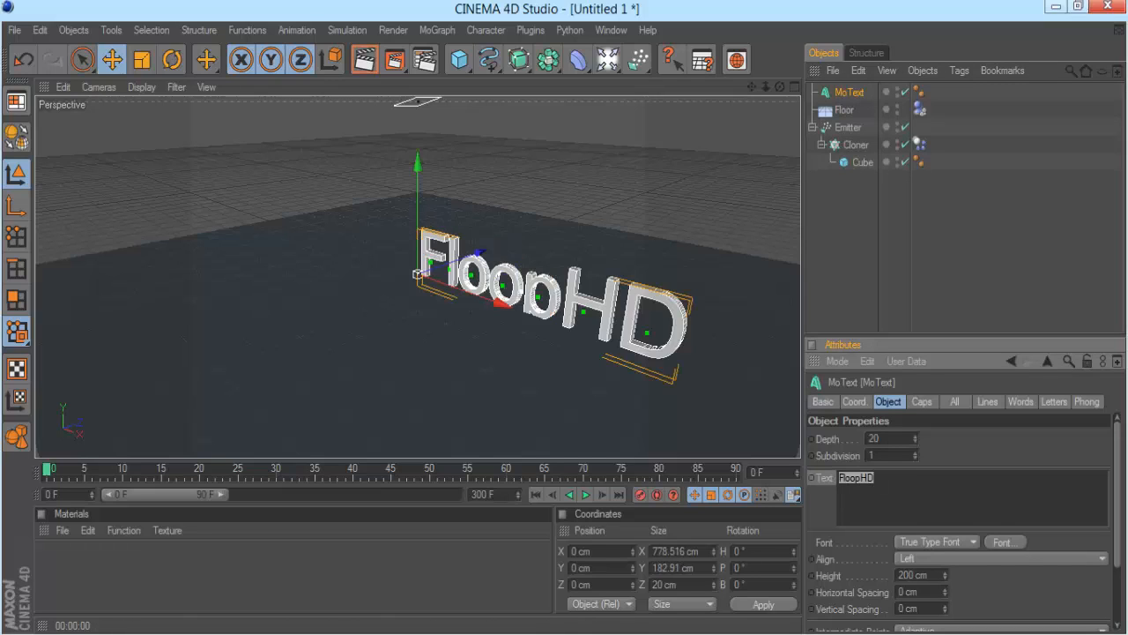
pyautogui.click(873, 438)
pyautogui.write('50')
pyautogui.press('Return')
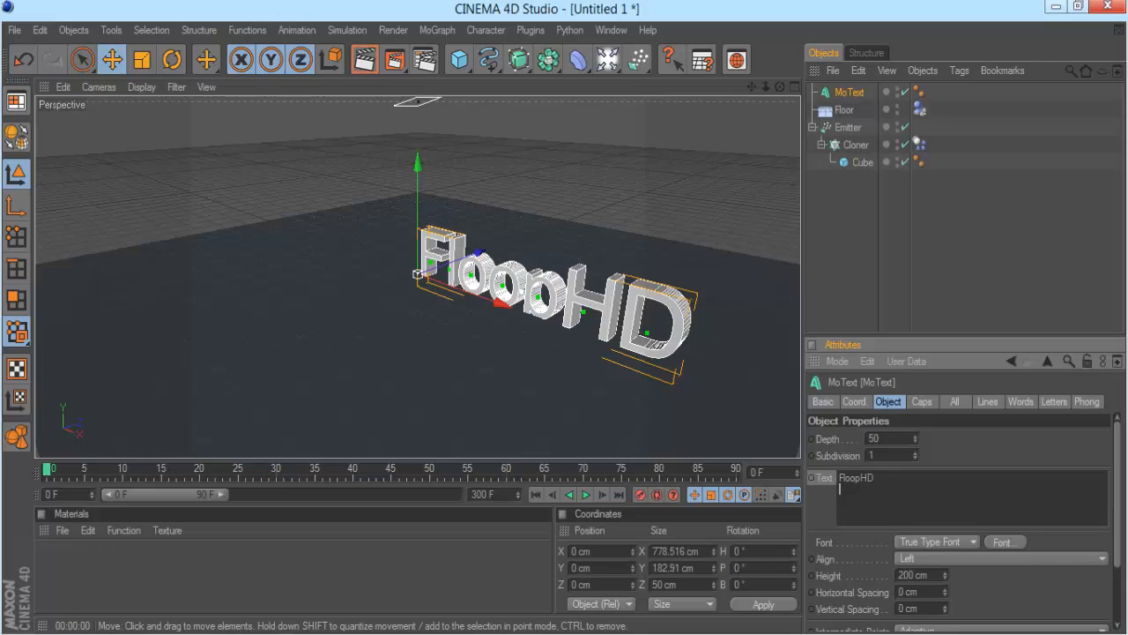
# Move the MoText to about -256 cm on the X axis, rotate its heading very slightly, and deselect it.
pyautogui.moveTo(498, 303); pyautogui.dragTo(438, 282)
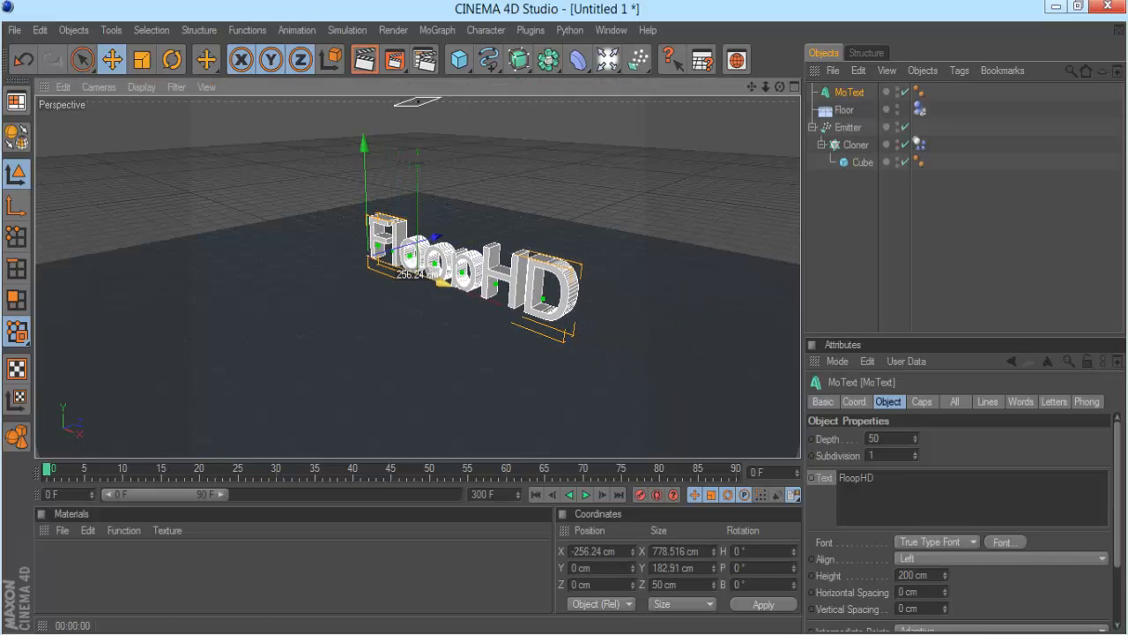
pyautogui.click(171, 59)
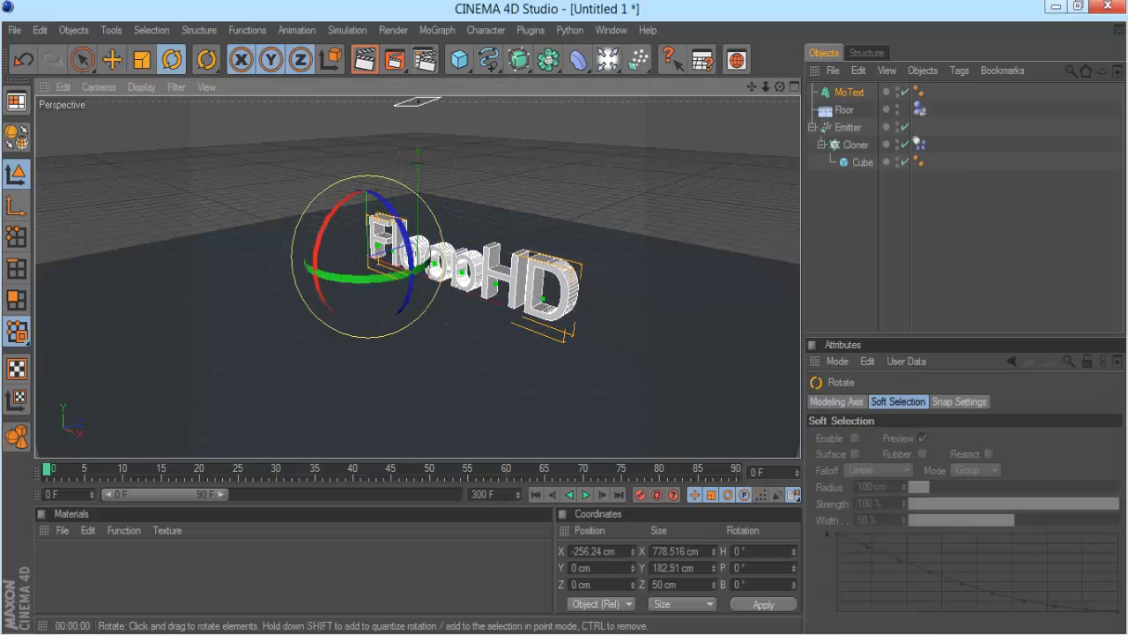
pyautogui.moveTo(352, 278)
pyautogui.mouseDown()
pyautogui.moveTo(441, 273)
pyautogui.moveTo(353, 278)
pyautogui.mouseUp()
pyautogui.click(112, 59)
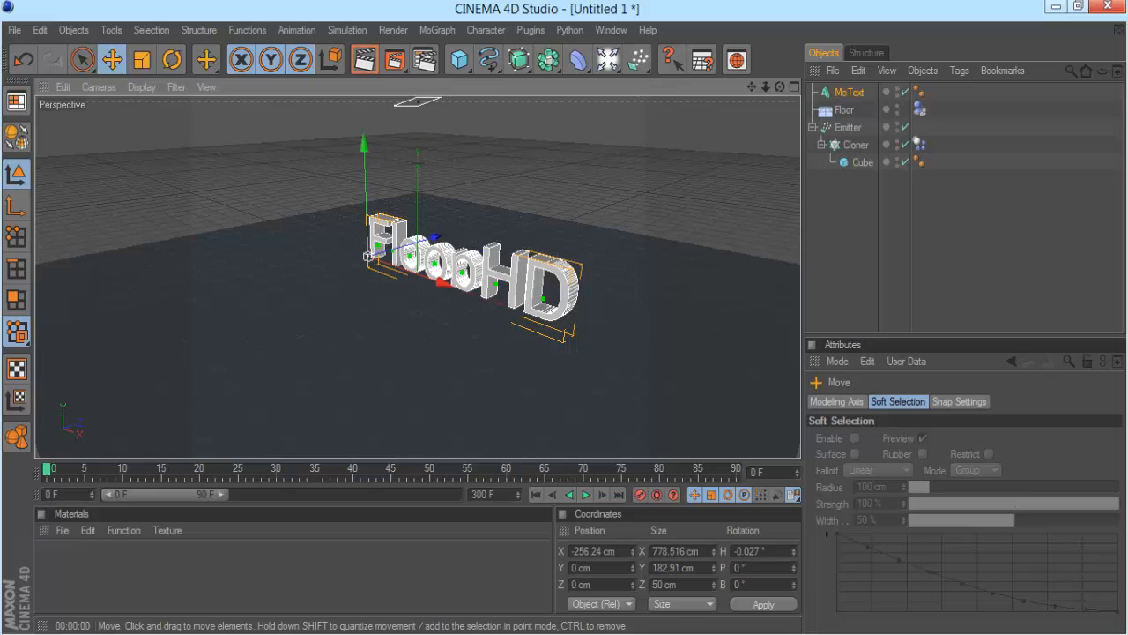
pyautogui.click(845, 111)
pyautogui.click(851, 234)
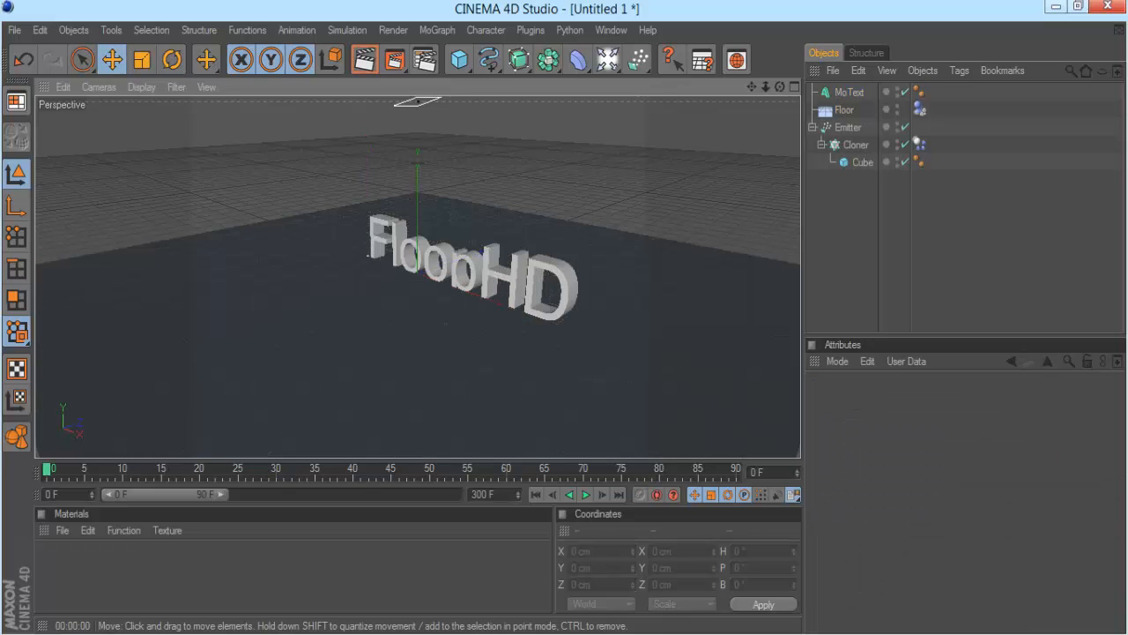
# Play the simulation from the side of the text to examine where the cubes fall, then stop and return to frame 0.
pyautogui.moveTo(779, 87); pyautogui.dragTo(852, 81)
pyautogui.moveTo(779, 86); pyautogui.dragTo(665, 86)
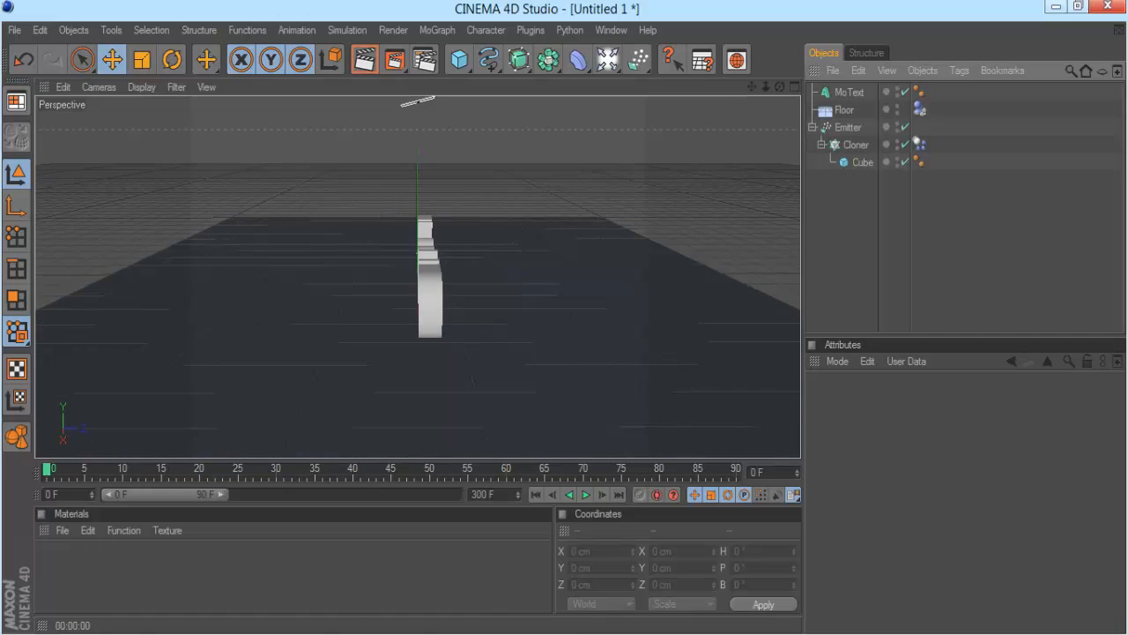
pyautogui.click(585, 494)
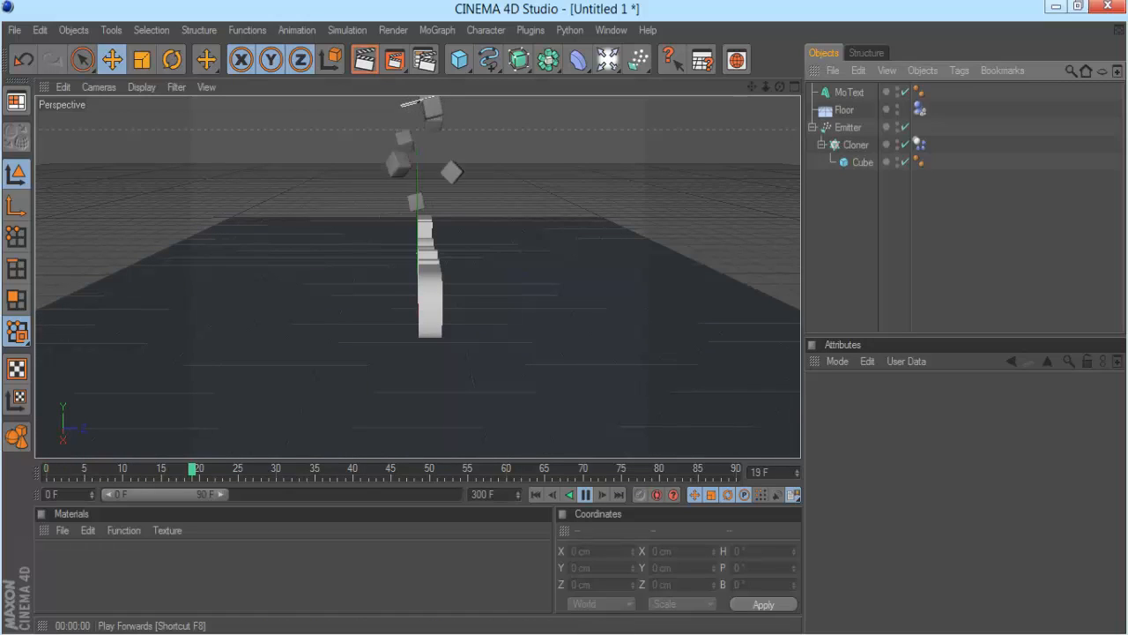
pyautogui.click(585, 494)
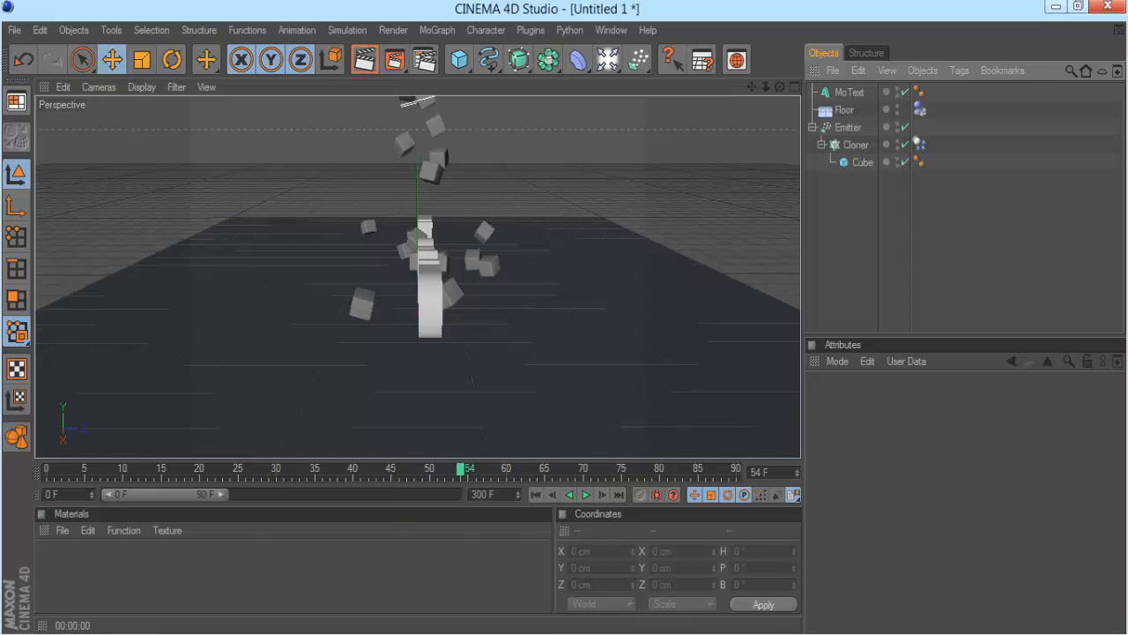
pyautogui.click(535, 495)
# Raise the FloopHD MoText to about 44.7 cm on the Y axis so it clears the floor, and deselect it.
pyautogui.keyDown('alt'); pyautogui.moveTo(418, 276); pyautogui.dragTo(613, 263); pyautogui.keyUp('alt')
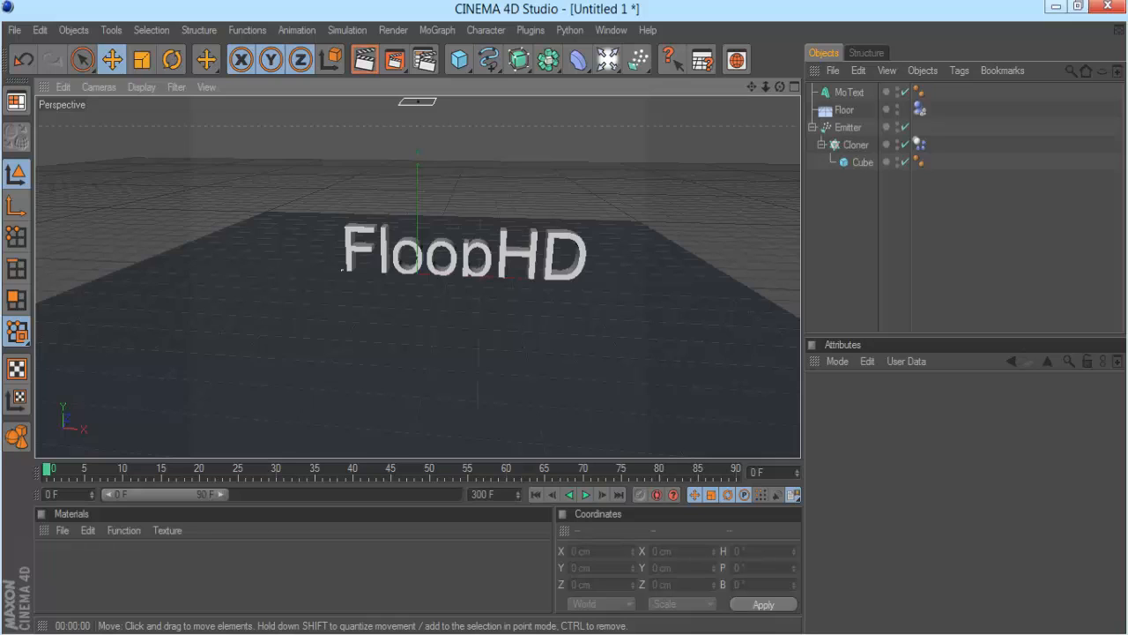
pyautogui.click(342, 270)
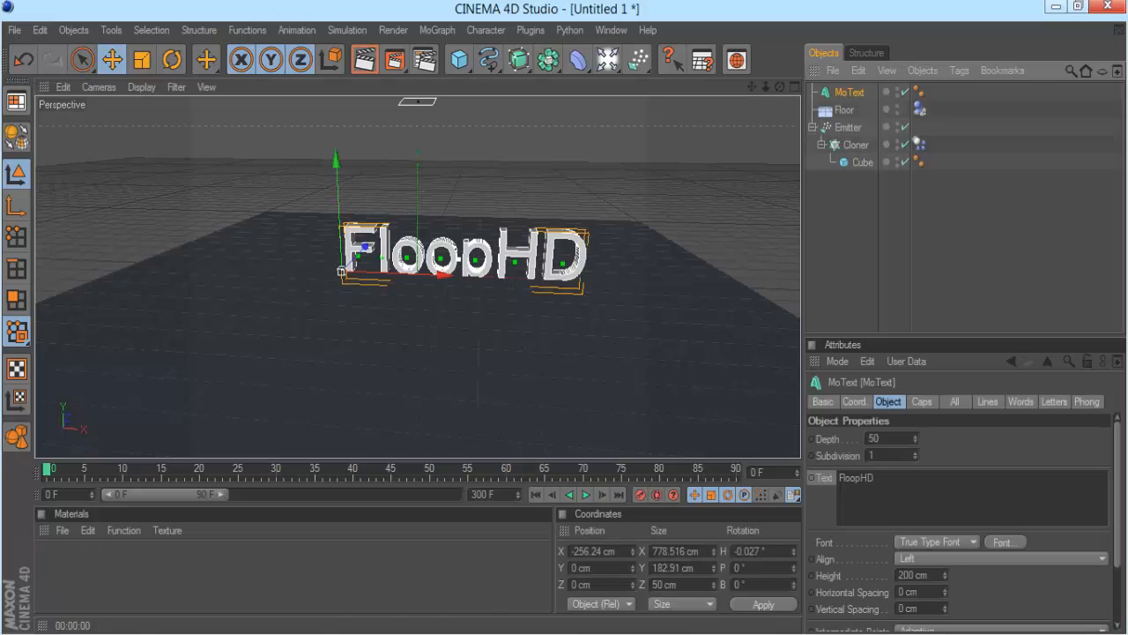
pyautogui.moveTo(337, 256); pyautogui.dragTo(338, 244)
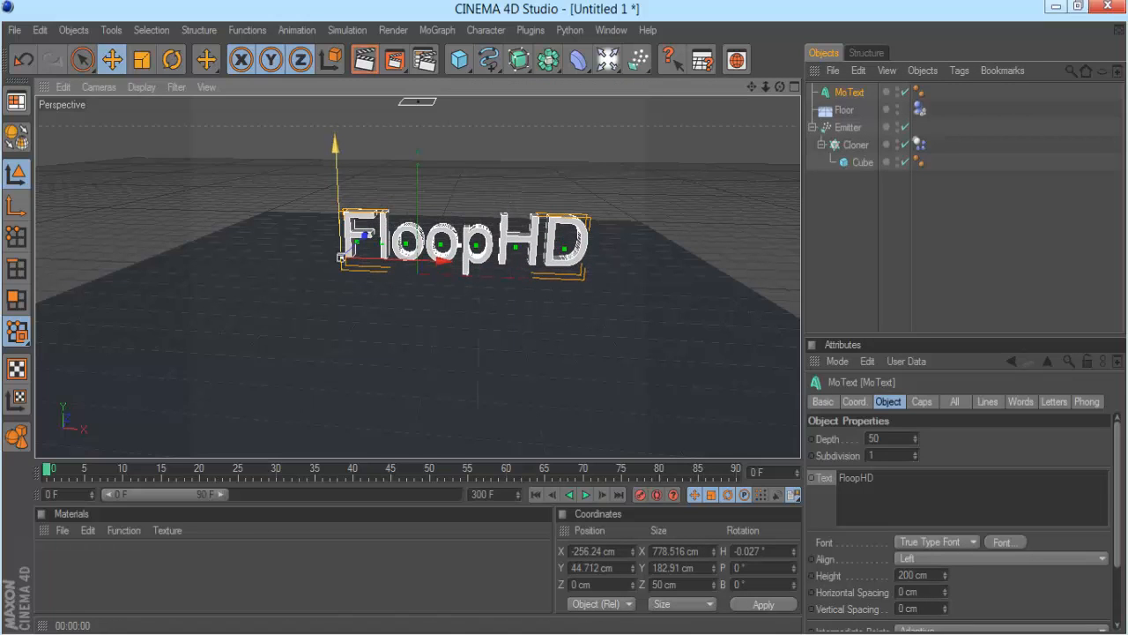
pyautogui.click(342, 257)
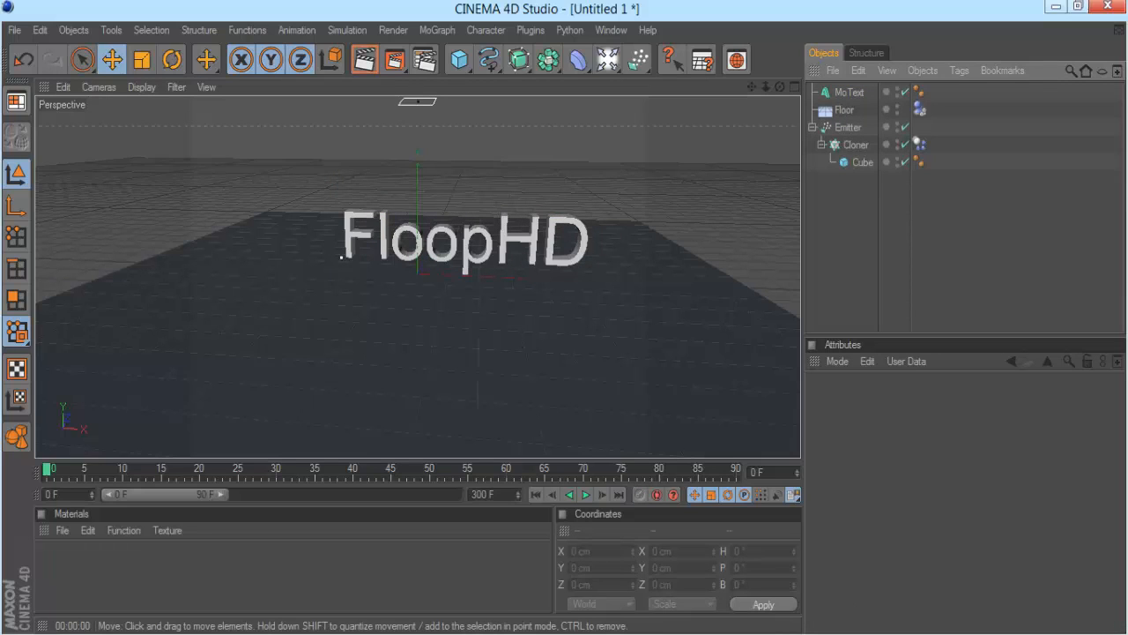
# Turn the FloopHD MoText into a dynamics collider and deselect it.
pyautogui.click(342, 257)
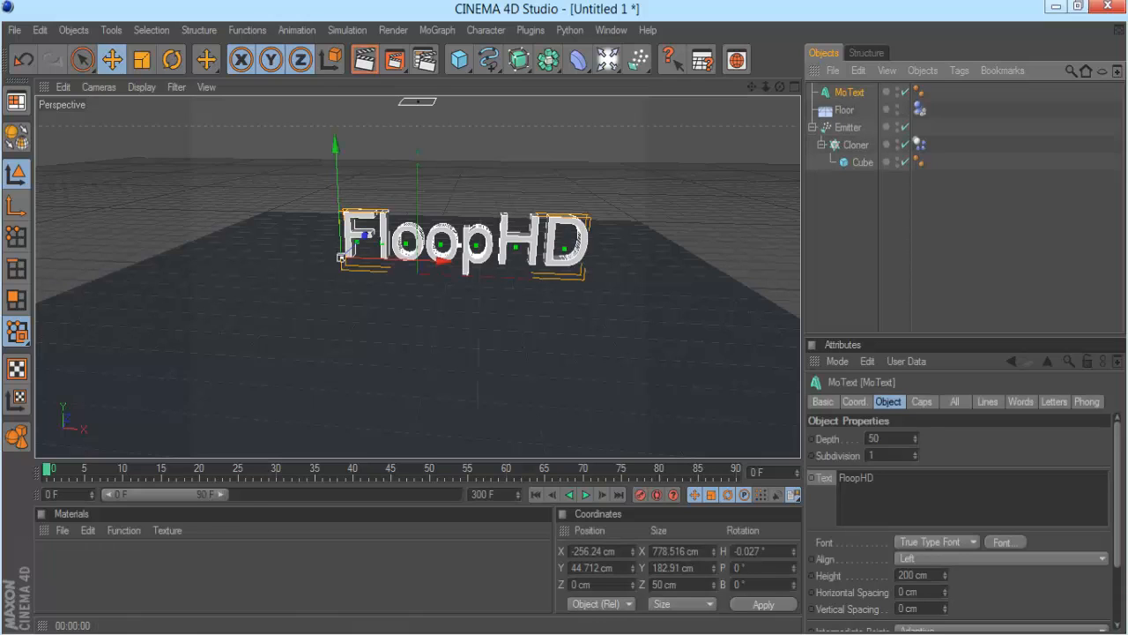
pyautogui.click(347, 30)
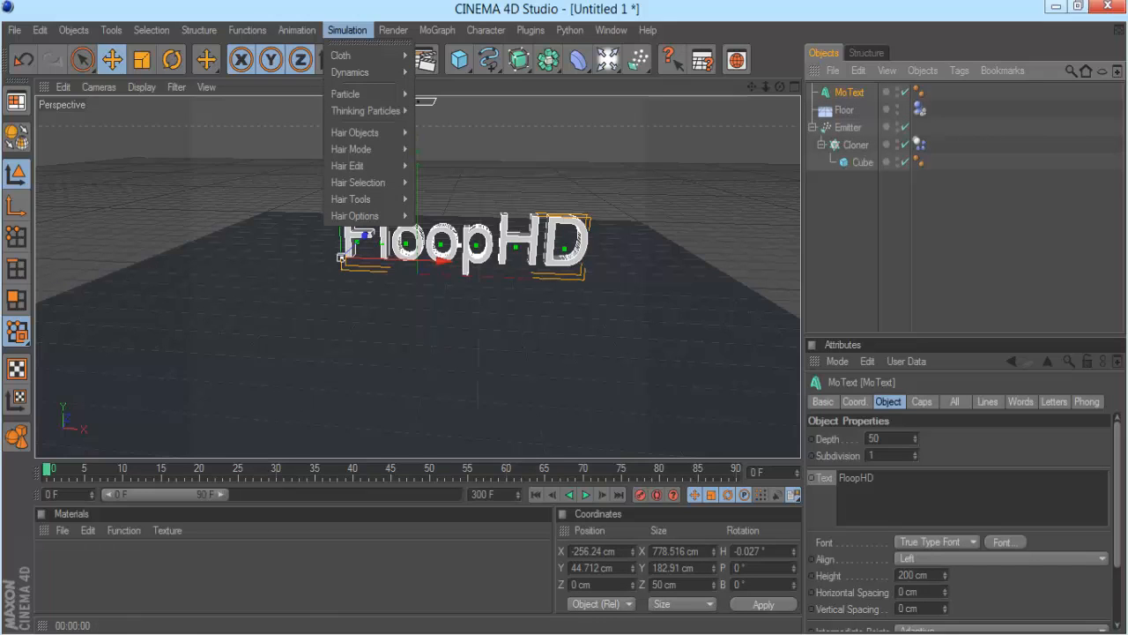
pyautogui.moveTo(353, 72)
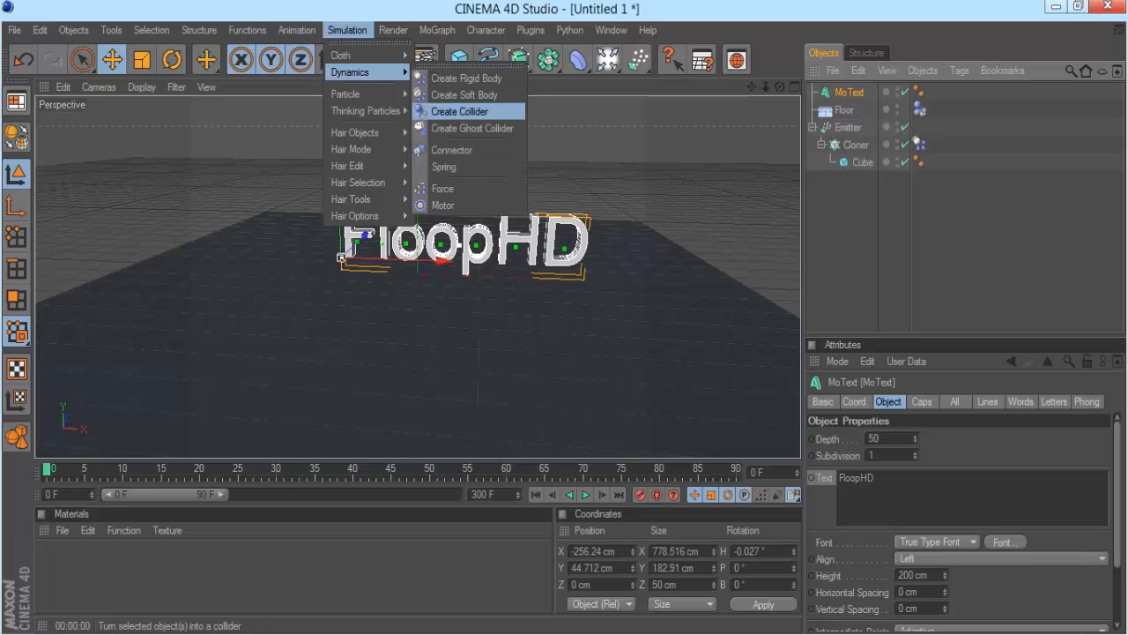
pyautogui.click(459, 111)
pyautogui.click(342, 257)
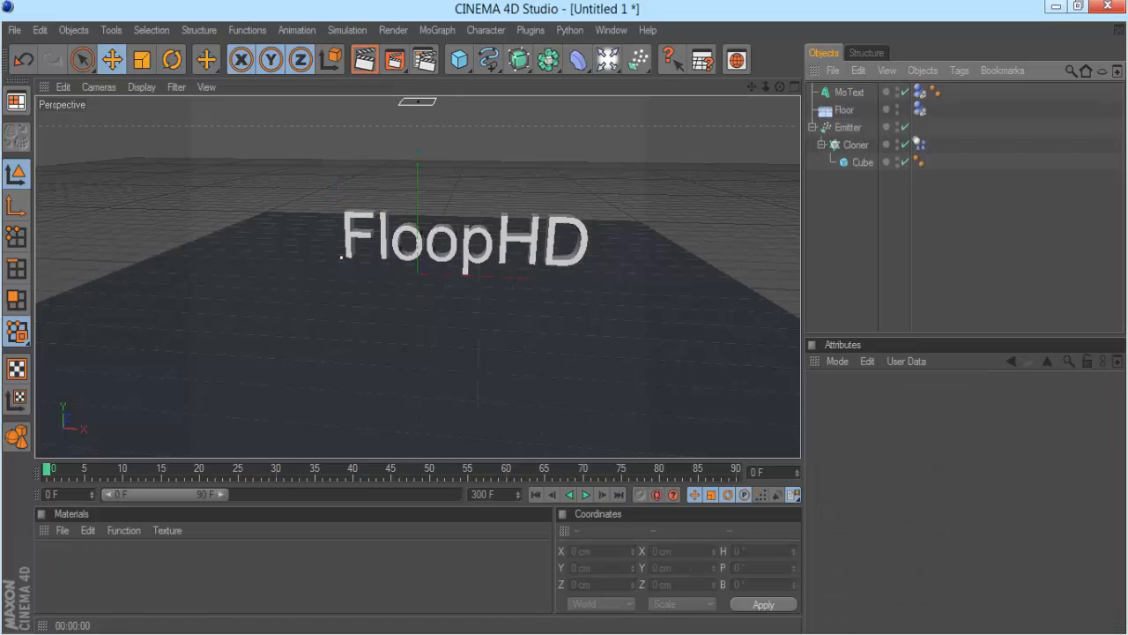
# Play the simulation from the front and the side to examine the cubes hitting the text, then return to frame 0.
pyautogui.press('F8')
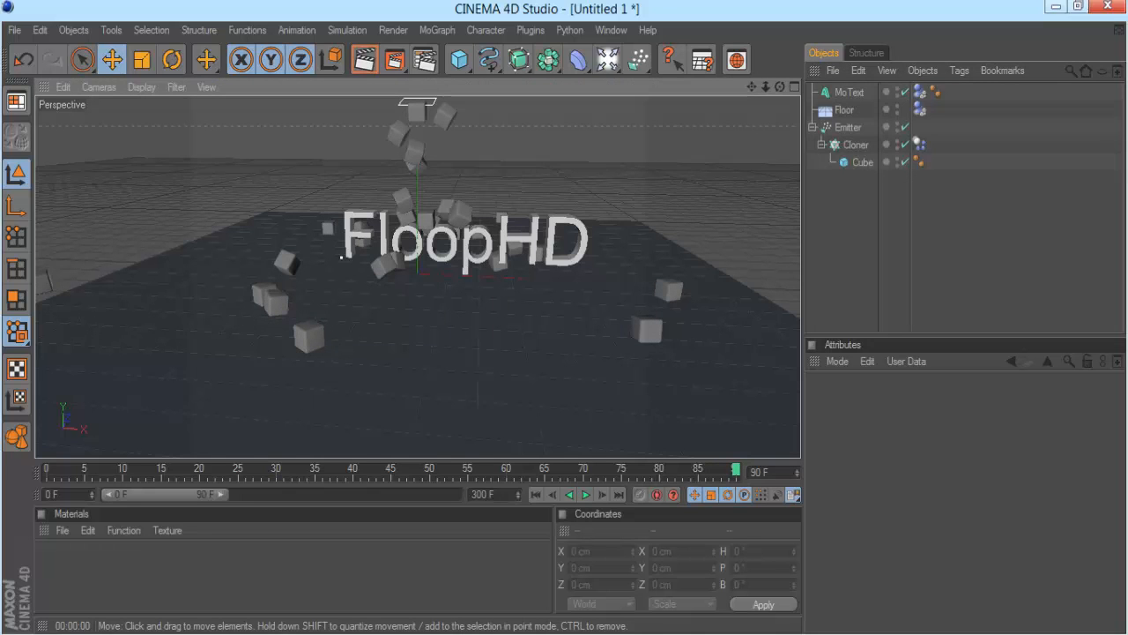
pyautogui.click(536, 495)
pyautogui.keyDown('alt'); pyautogui.moveTo(512, 274); pyautogui.dragTo(286, 268); pyautogui.keyUp('alt')
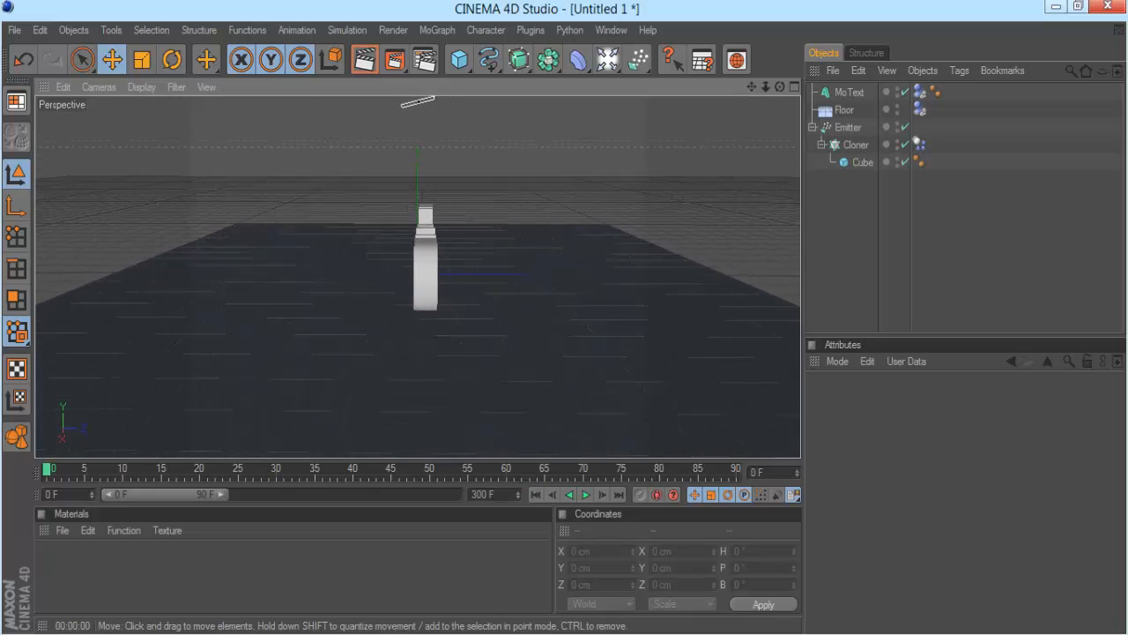
pyautogui.click(585, 495)
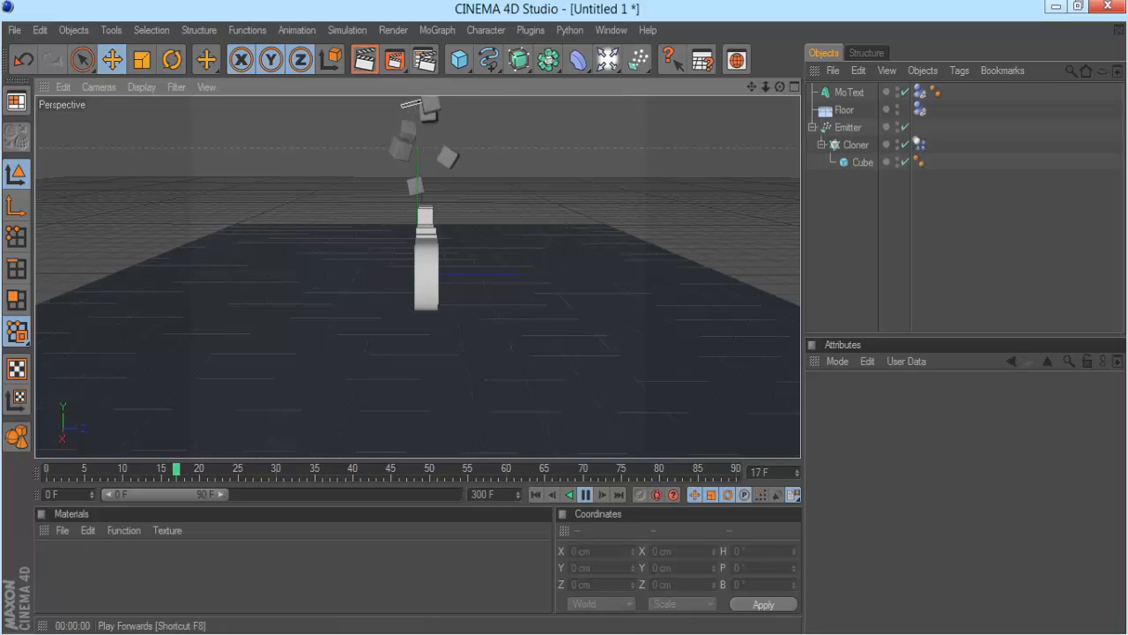
pyautogui.click(585, 495)
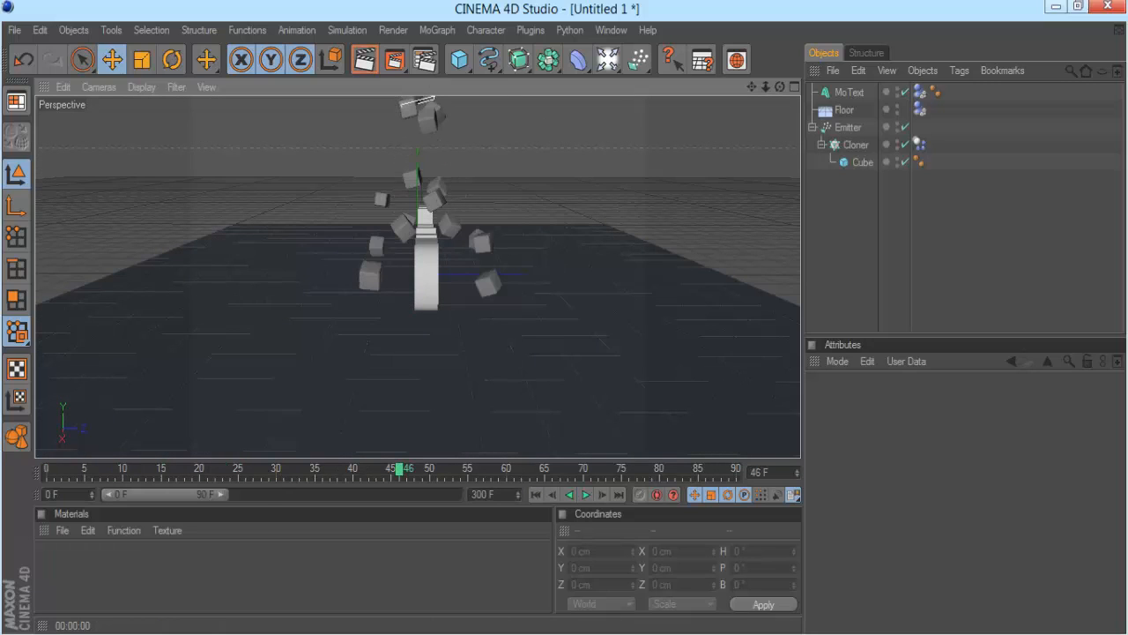
pyautogui.keyDown('alt'); pyautogui.moveTo(300, 242); pyautogui.dragTo(340, 256); pyautogui.keyUp('alt')
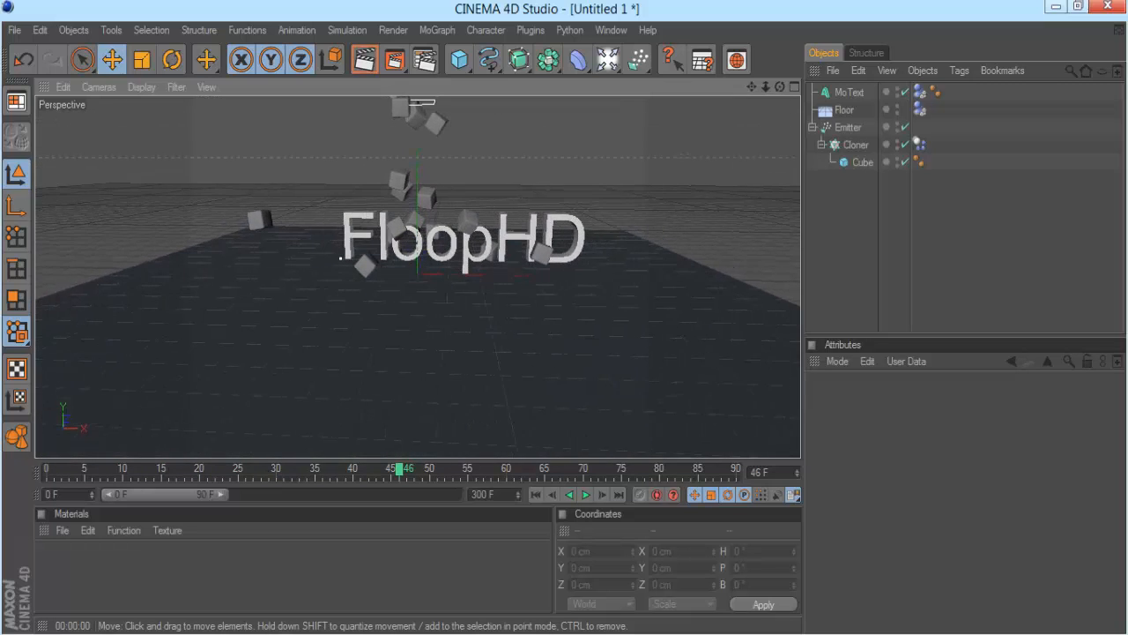
pyautogui.click(536, 495)
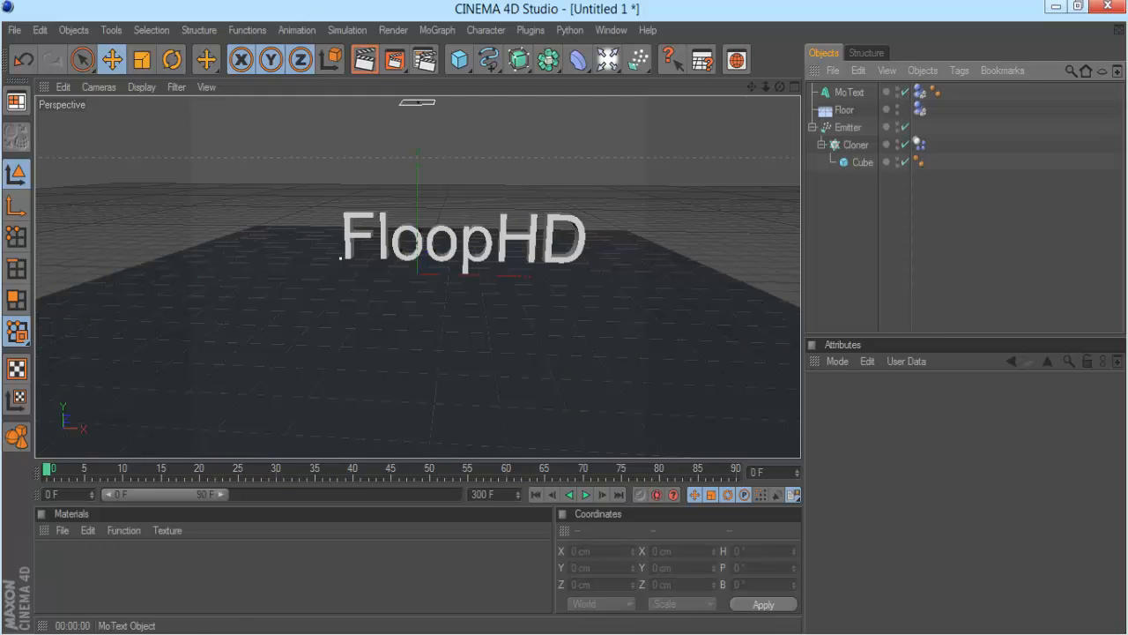
# Replace the MoText's collider tag with a Dynamics Body tag like the Cloner's, with Dynamic set to On.
pyautogui.click(919, 91)
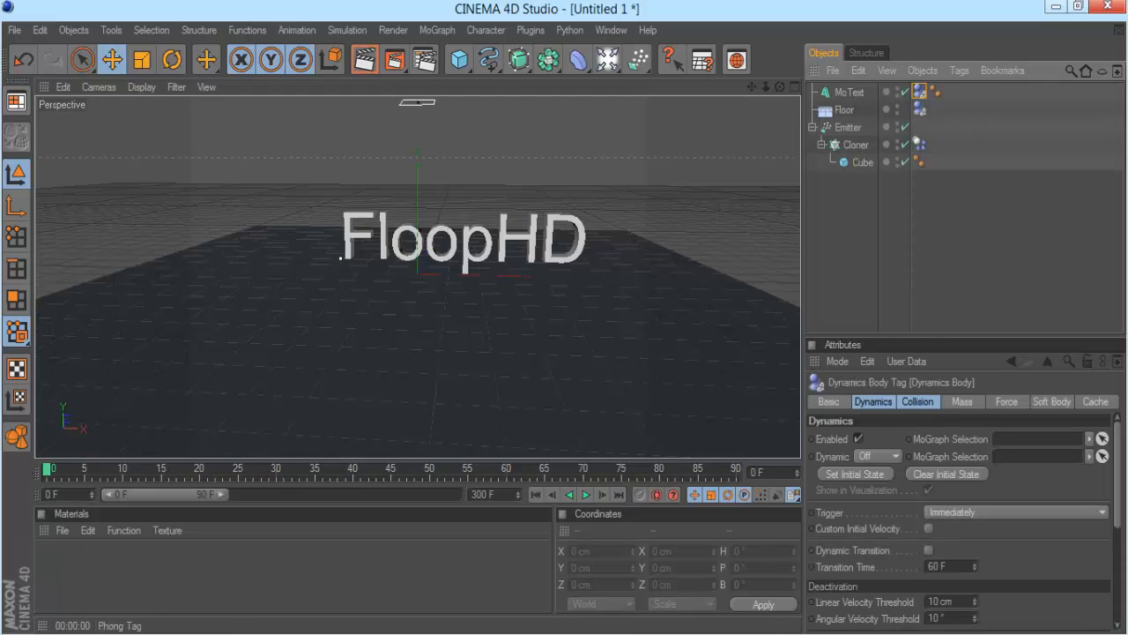
pyautogui.press('Delete')
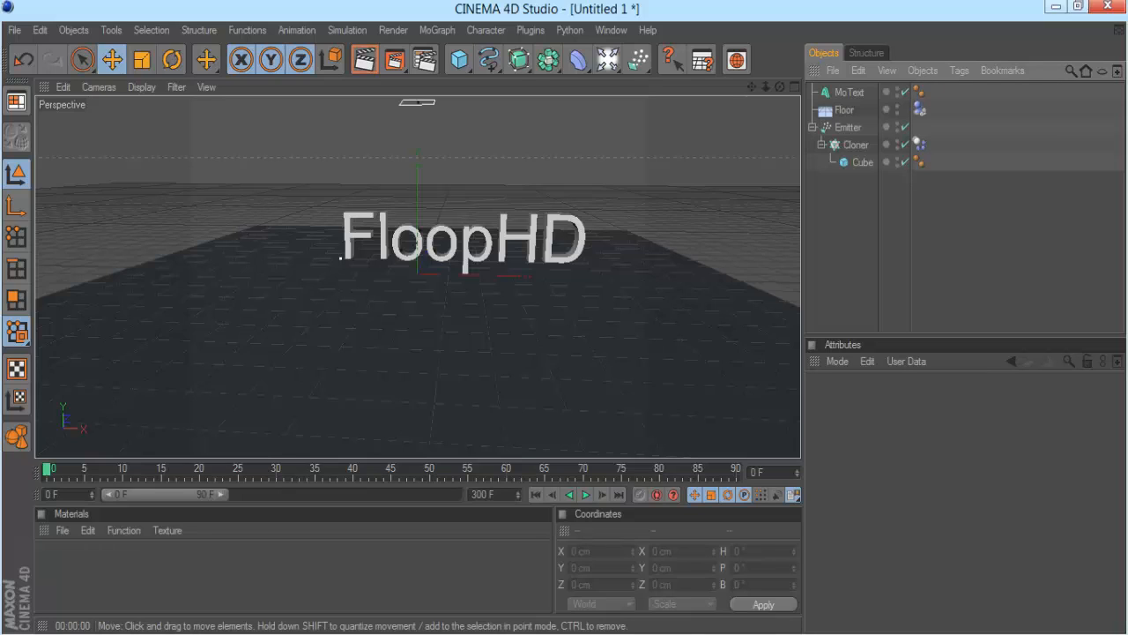
pyautogui.click(919, 108)
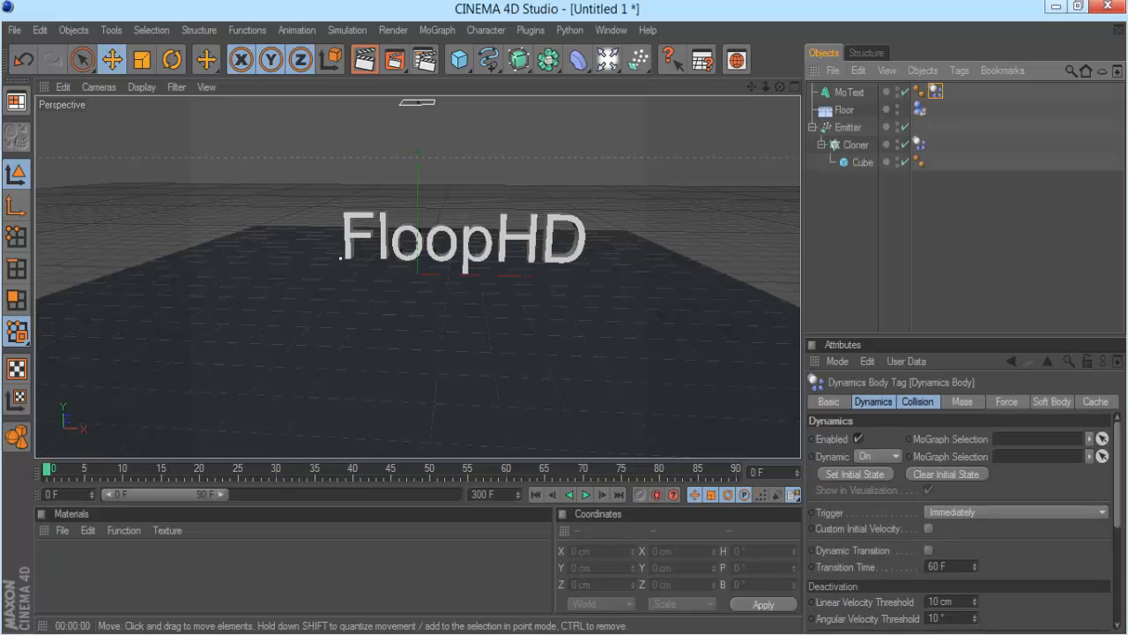
# Play the simulation to examine how the dynamic FloopHD text reacts to the cubes, then stop and return to frame 0.
pyautogui.press('F8')
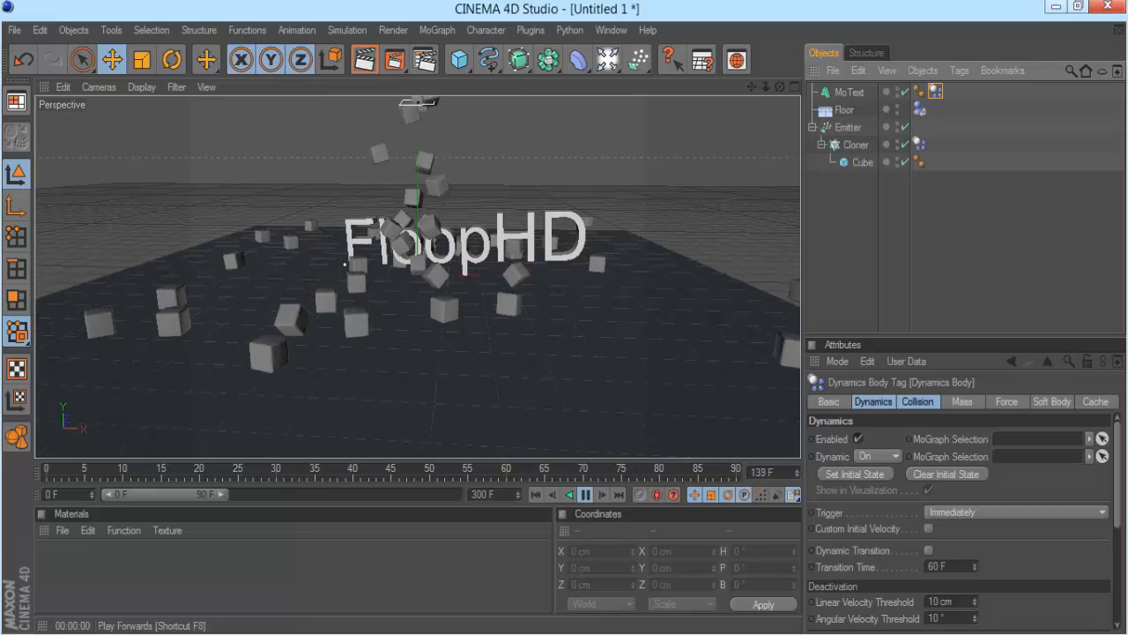
pyautogui.press('F8')
pyautogui.hotkey('shift', 'f')
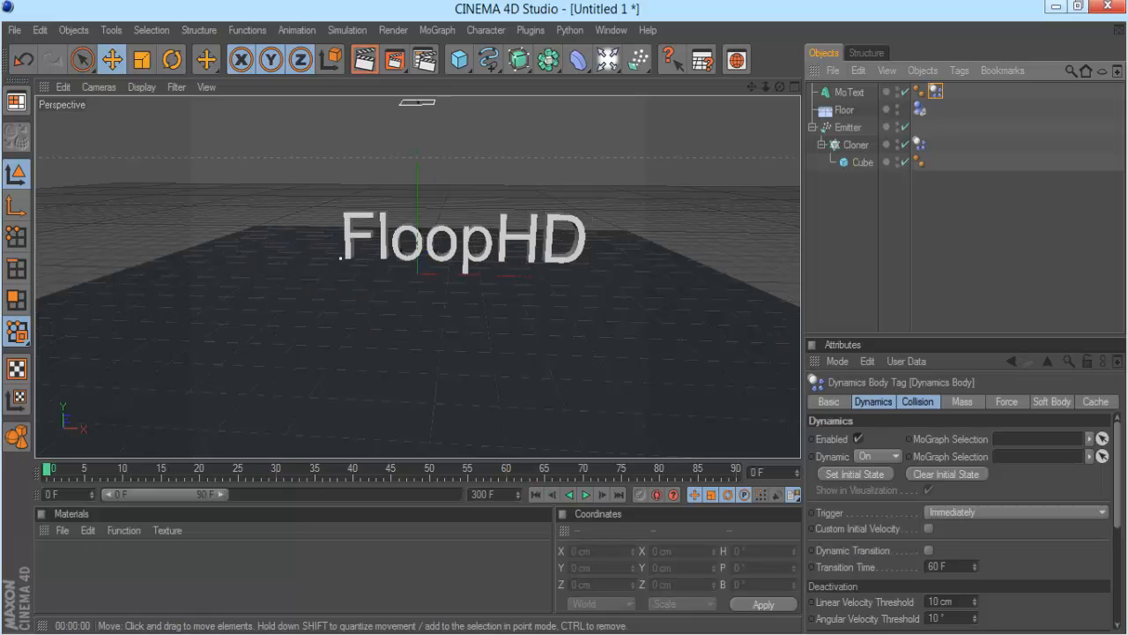
# Change the MoText's wording from FloopHD to "Text".
pyautogui.click(340, 257)
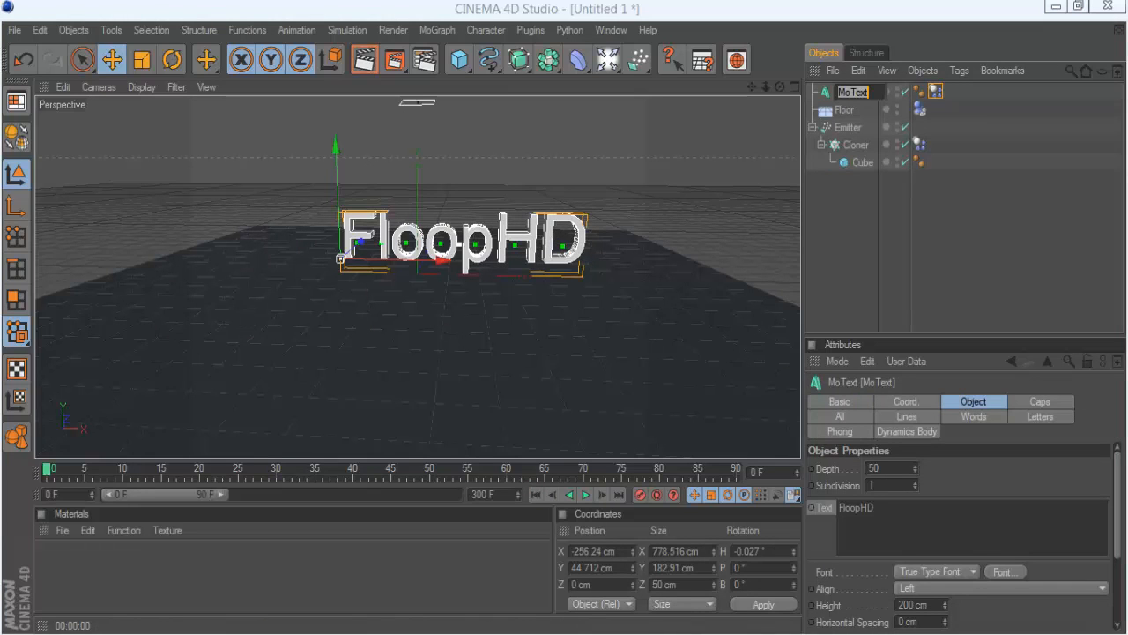
pyautogui.press('Return')
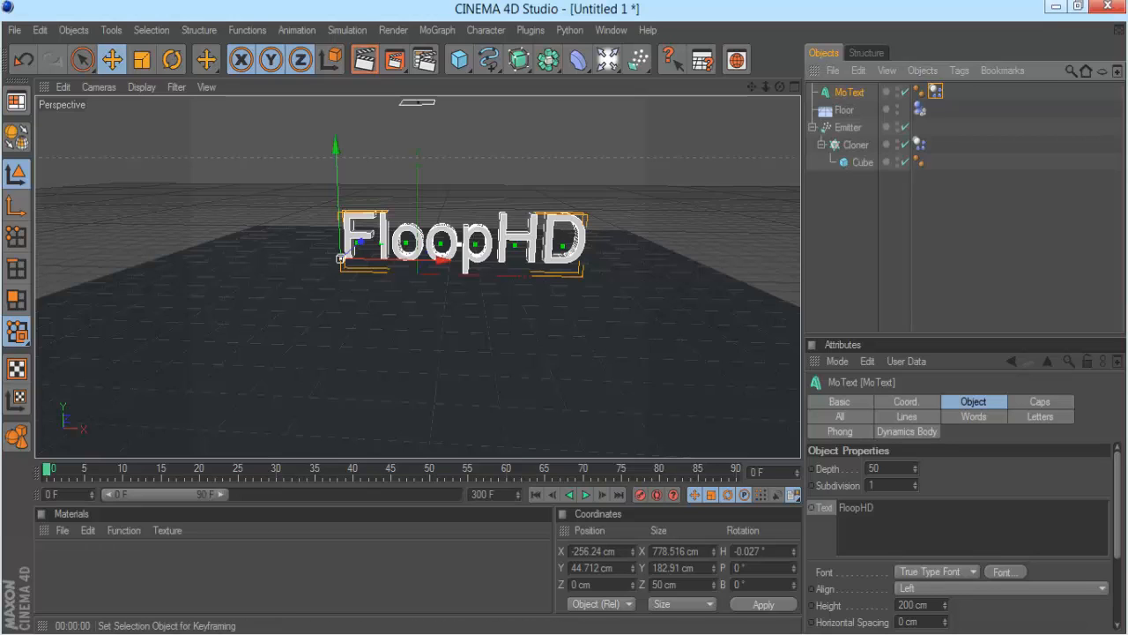
pyautogui.click(859, 508)
pyautogui.hotkey('ctrl', 'a')
pyautogui.press('BackSpace')
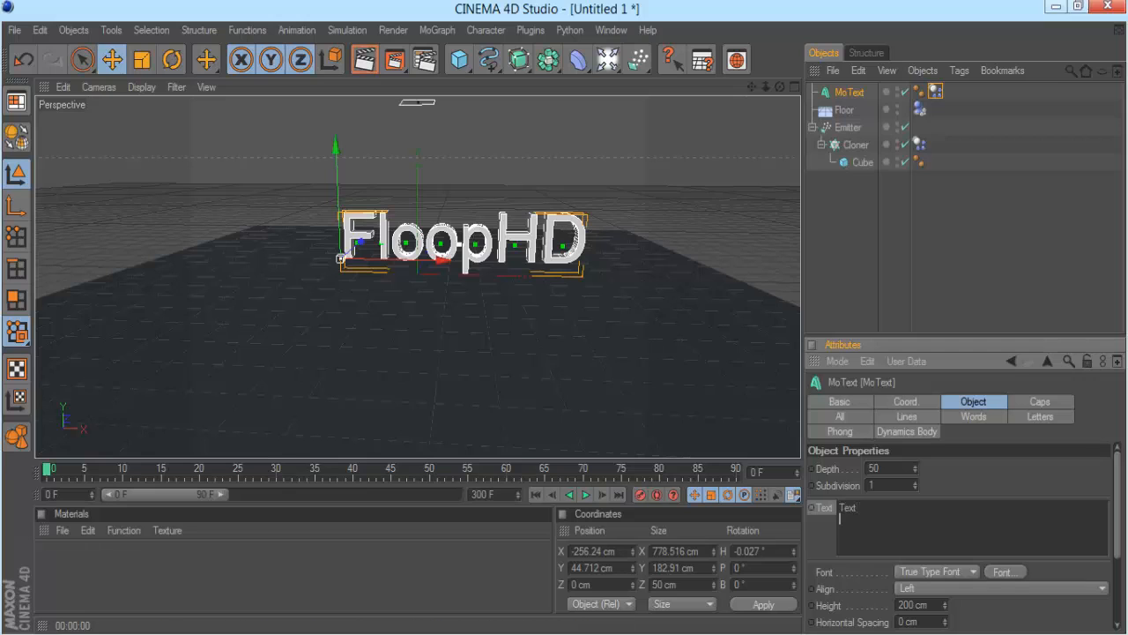
pyautogui.hotkey('ctrl', 'shift', 'a')
pyautogui.click(418, 270)
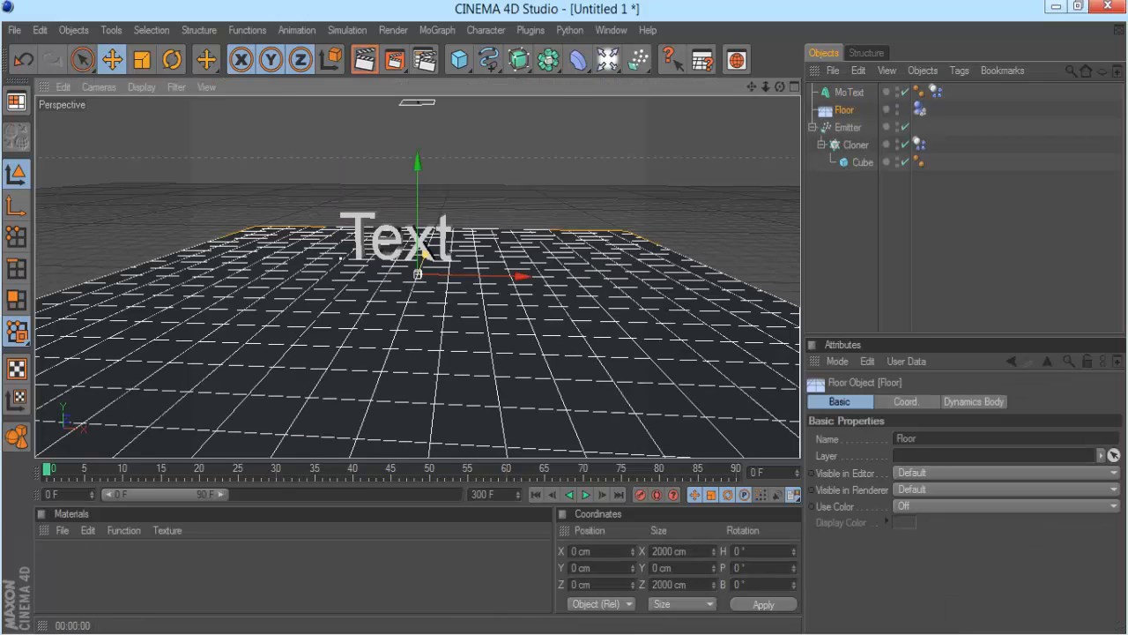
# Move the MoText to about -186 cm on X and -50 cm on Z, then test the simulation and return to frame 0.
pyautogui.click(340, 258)
pyautogui.moveTo(340, 257); pyautogui.dragTo(358, 262)
pyautogui.click(586, 495)
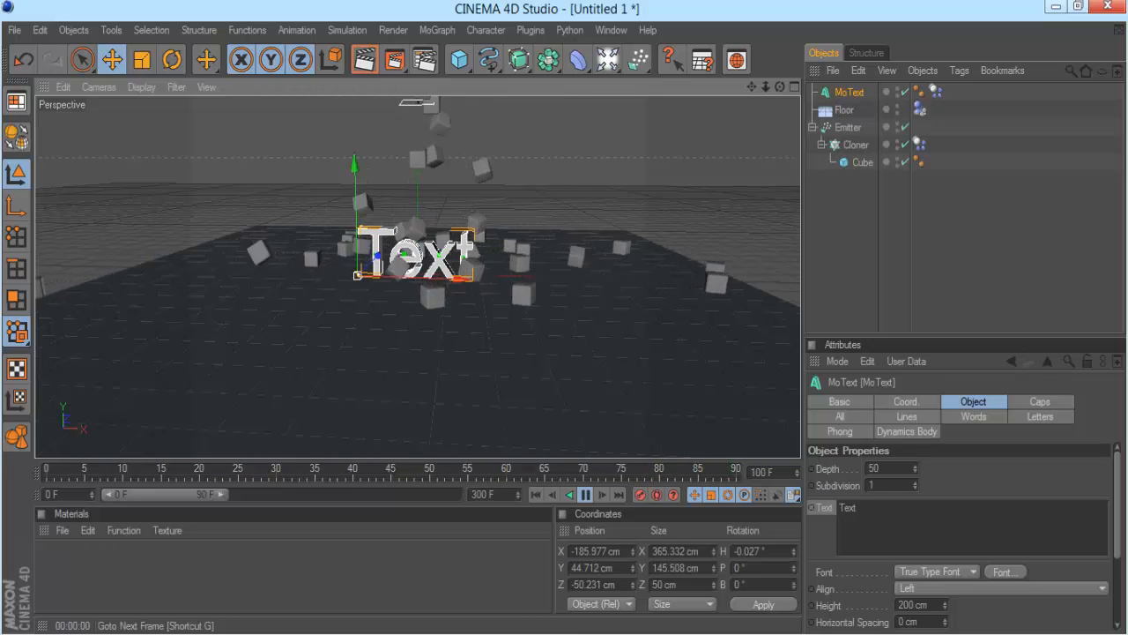
pyautogui.click(586, 495)
pyautogui.click(537, 494)
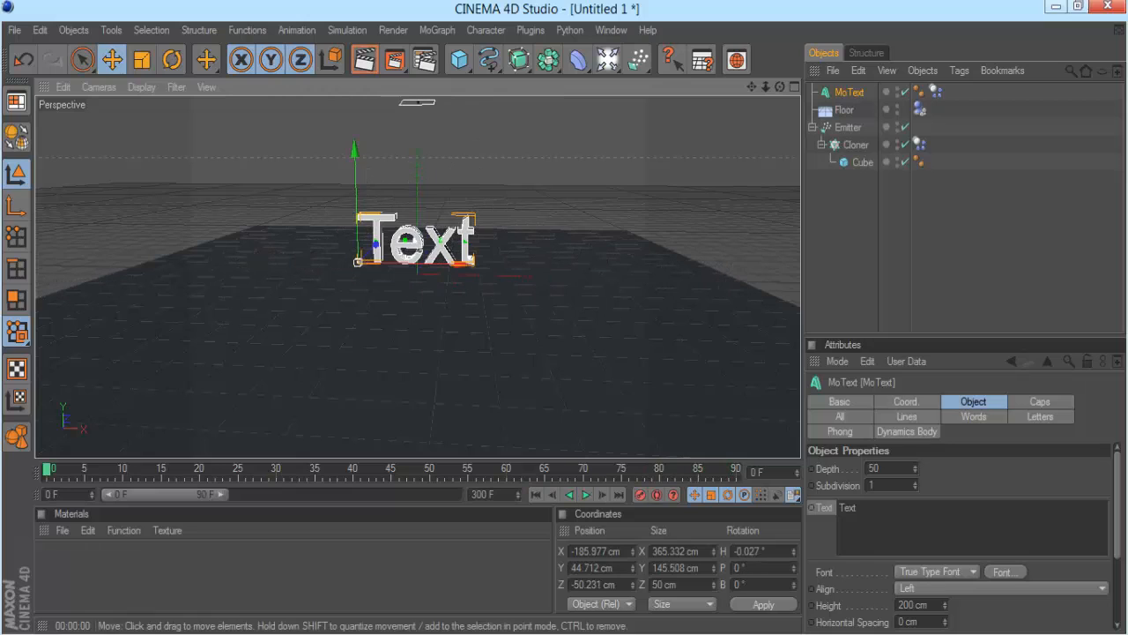
# Reposition the MoText at about 9.1 cm on Y and 8.9 cm on Z, then test the simulation and return to frame 0.
pyautogui.moveTo(357, 262); pyautogui.dragTo(379, 250)
pyautogui.click(585, 495)
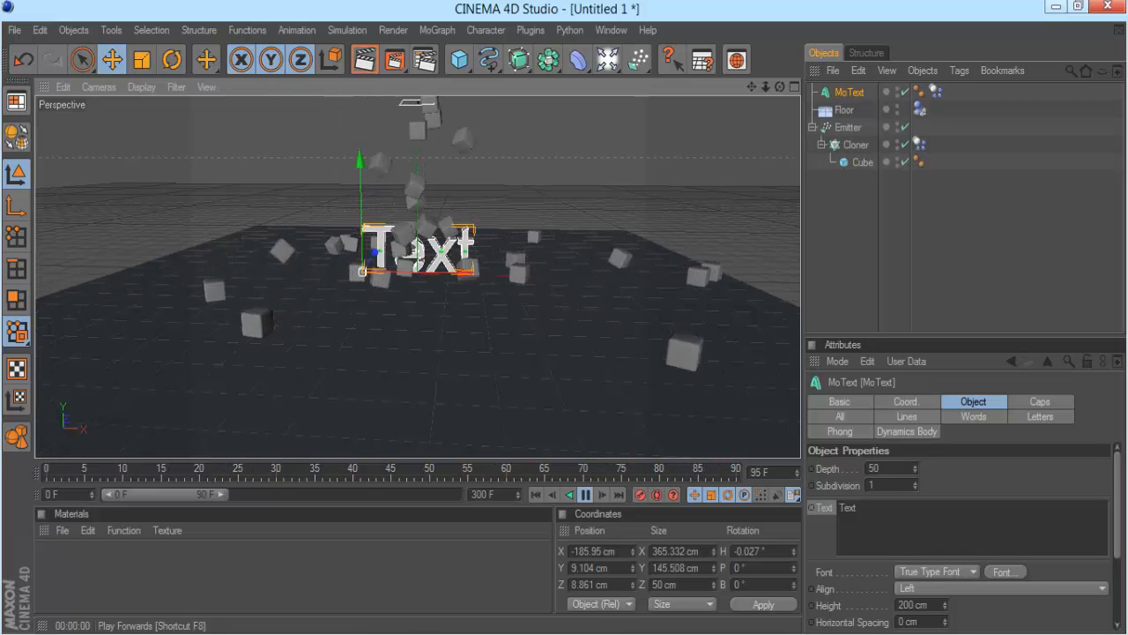
pyautogui.click(586, 494)
pyautogui.click(537, 494)
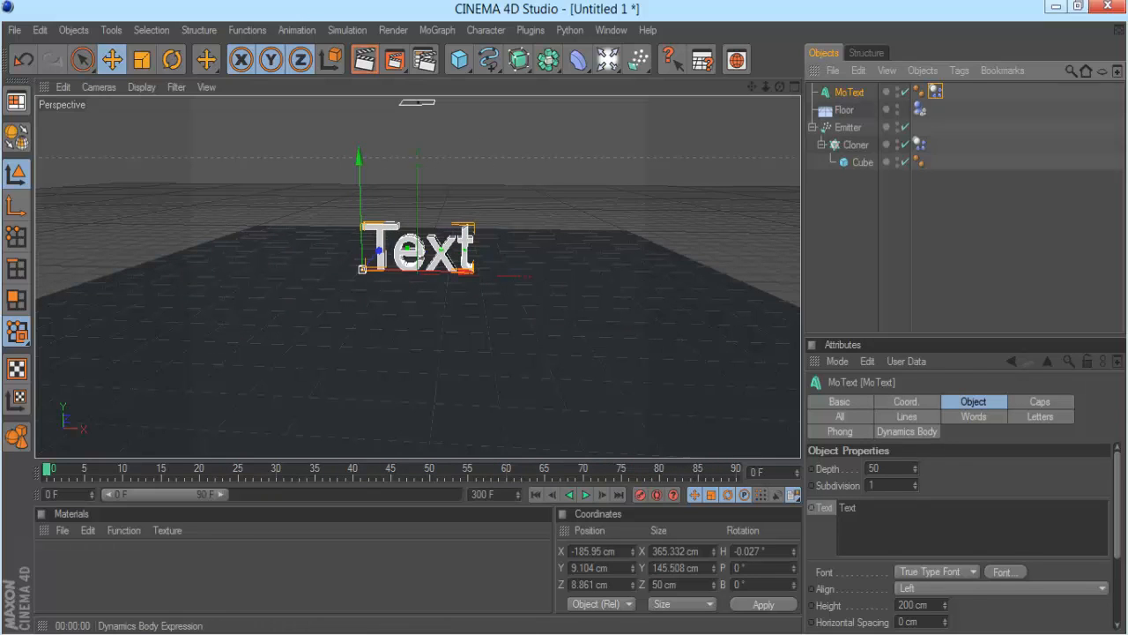
# Delete the Dynamics Body tag from the MoText and make the text object editable.
pyautogui.click(935, 91)
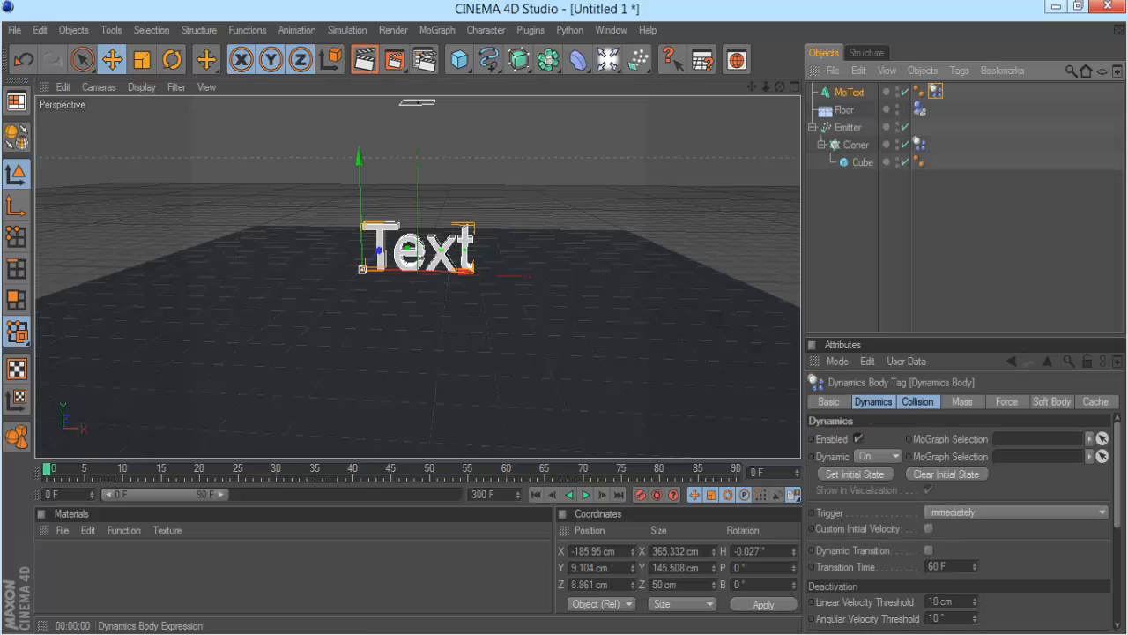
pyautogui.press('Delete')
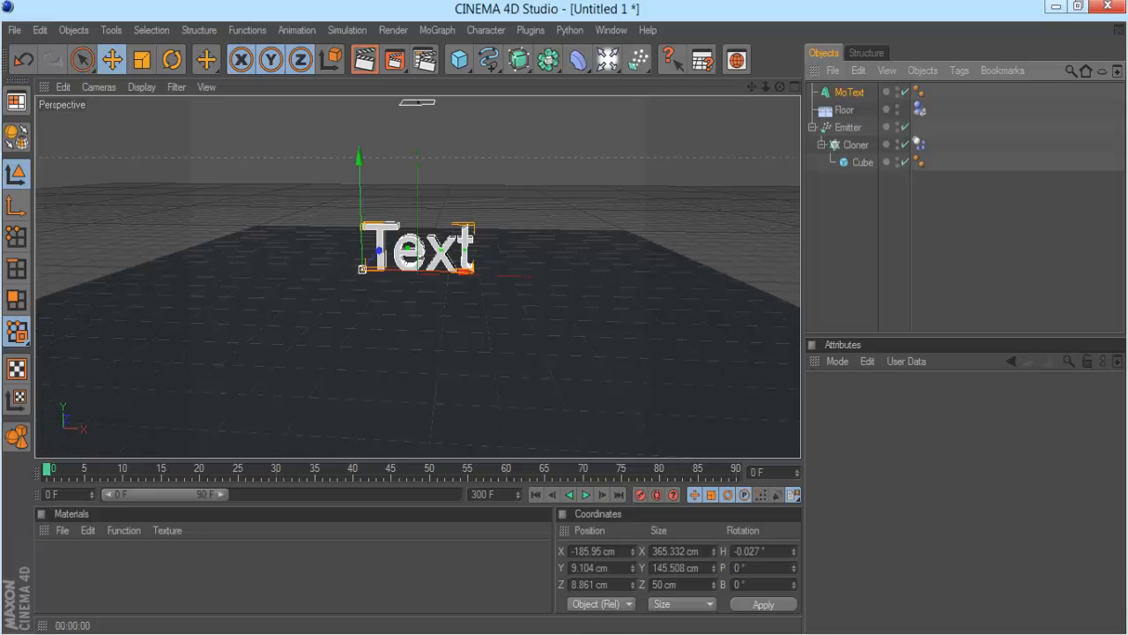
pyautogui.click(849, 92)
pyautogui.press('c')
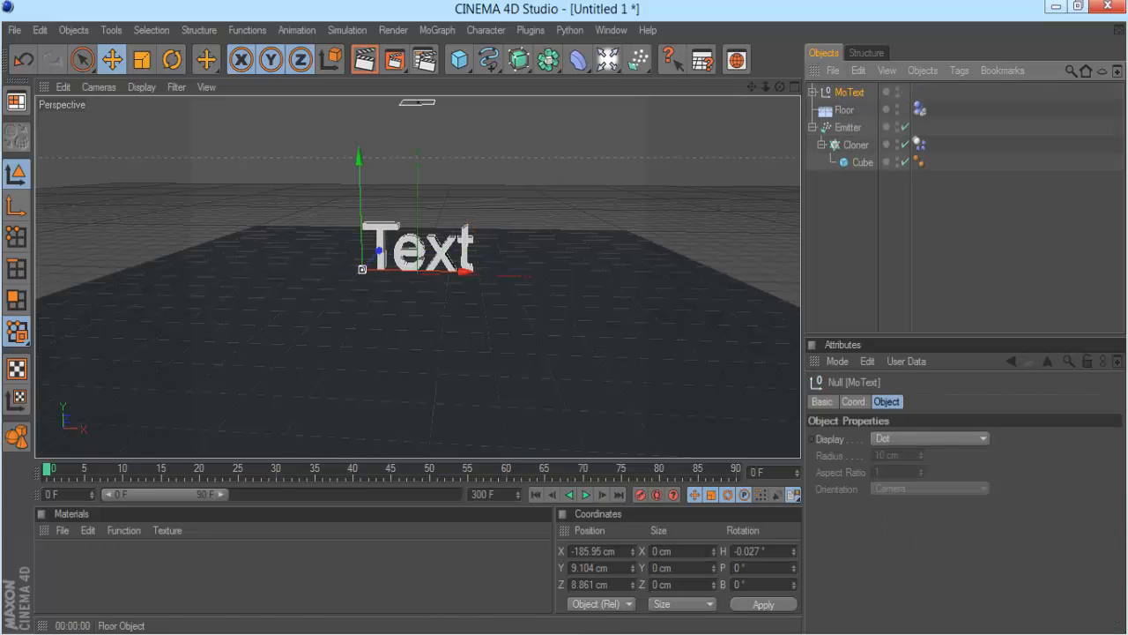
# Expand the converted MoText's nested nulls down to the individual letter Extrude NURBS objects.
pyautogui.click(813, 93)
pyautogui.click(822, 110)
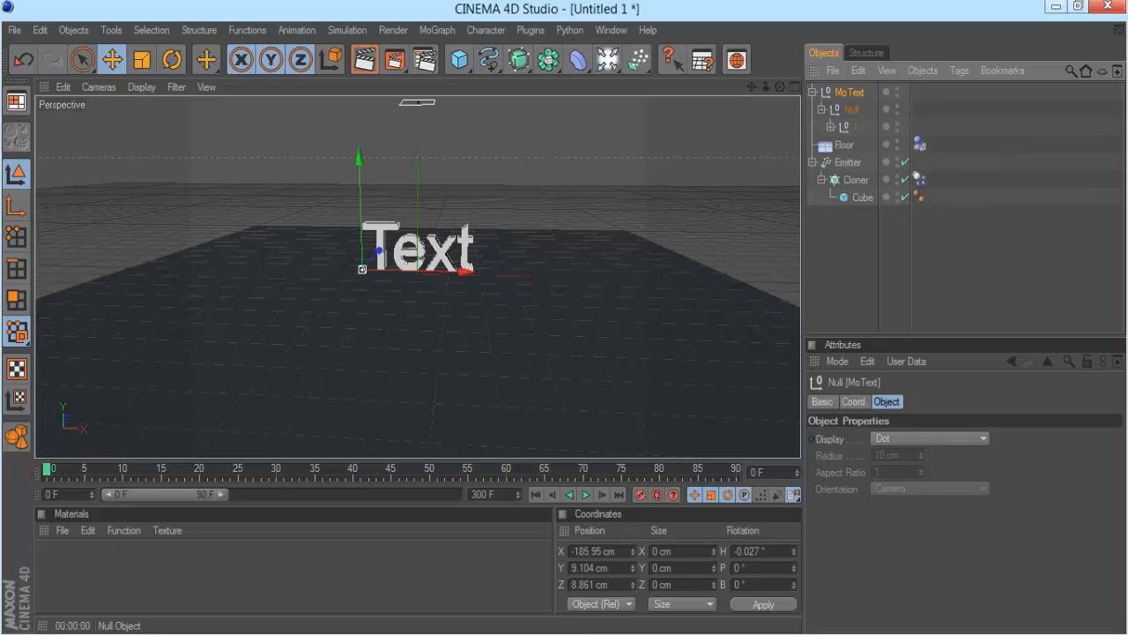
pyautogui.click(831, 127)
pyautogui.click(839, 145)
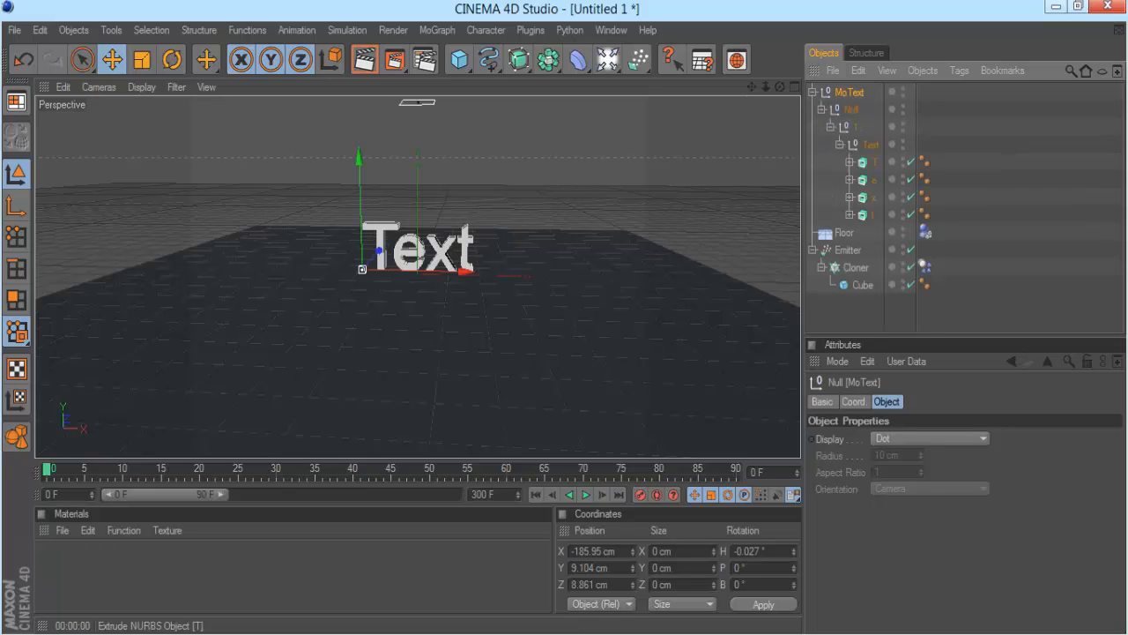
# Move the letter objects T, e, x and t out of the nested nulls to the top level and delete the empty MoText hierarchy.
pyautogui.click(874, 162)
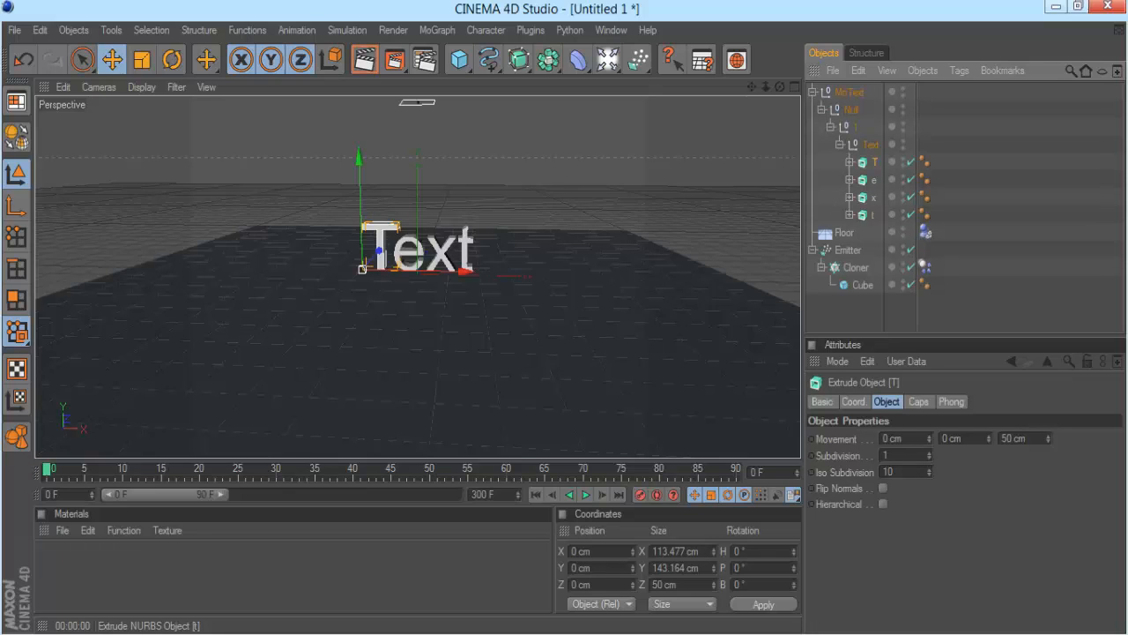
pyautogui.keyDown('shift'); pyautogui.click(872, 215); pyautogui.keyUp('shift')
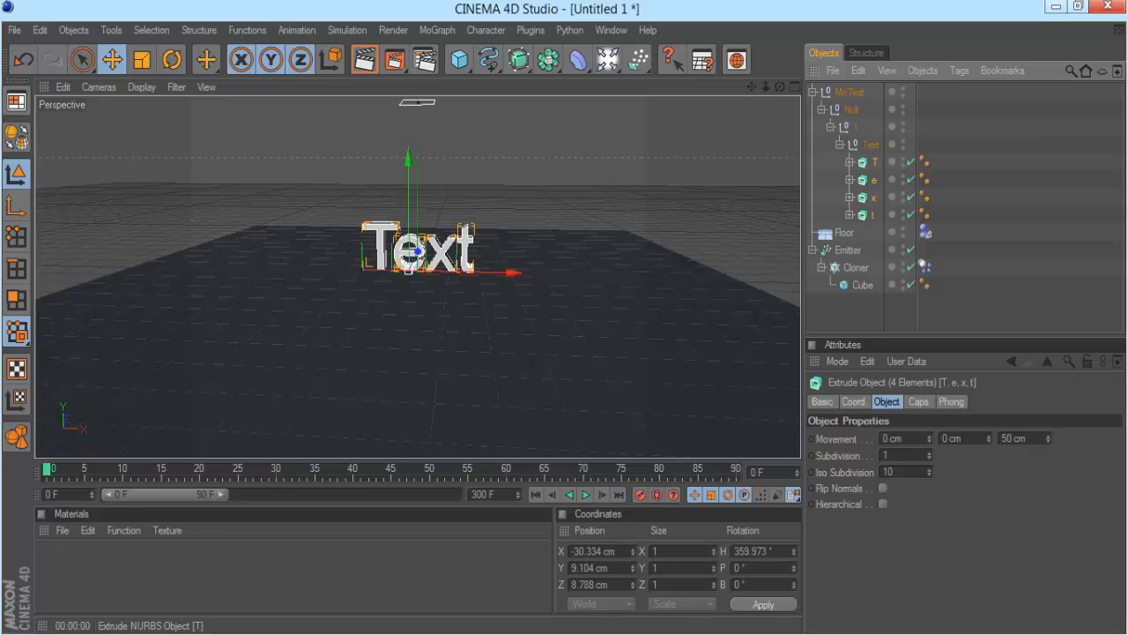
pyautogui.moveTo(874, 163); pyautogui.dragTo(848, 225)
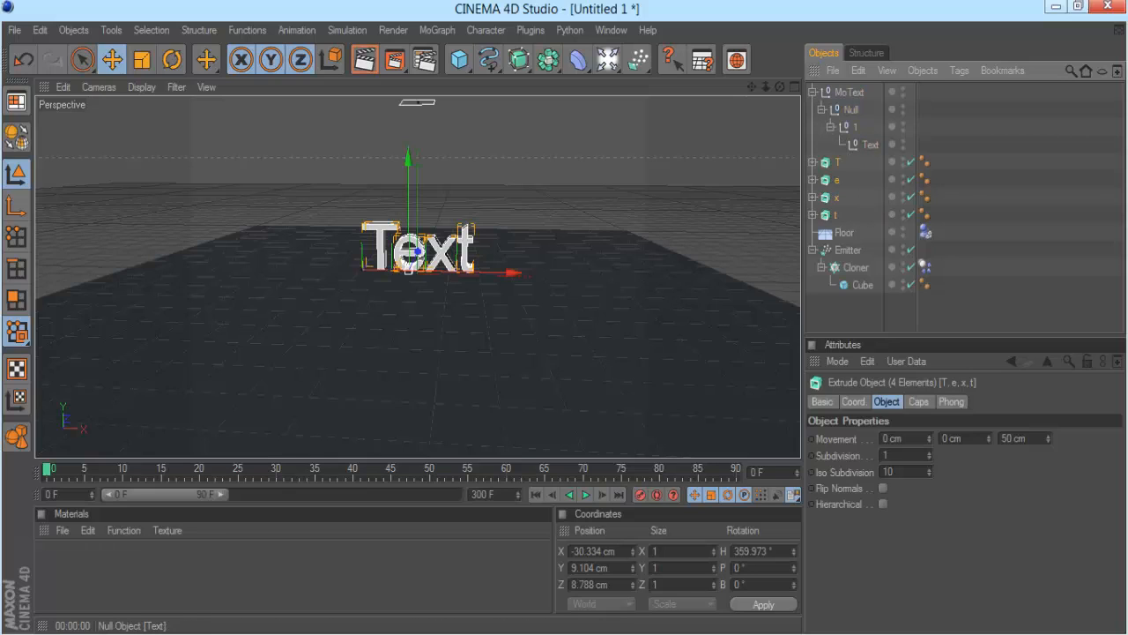
pyautogui.click(871, 144)
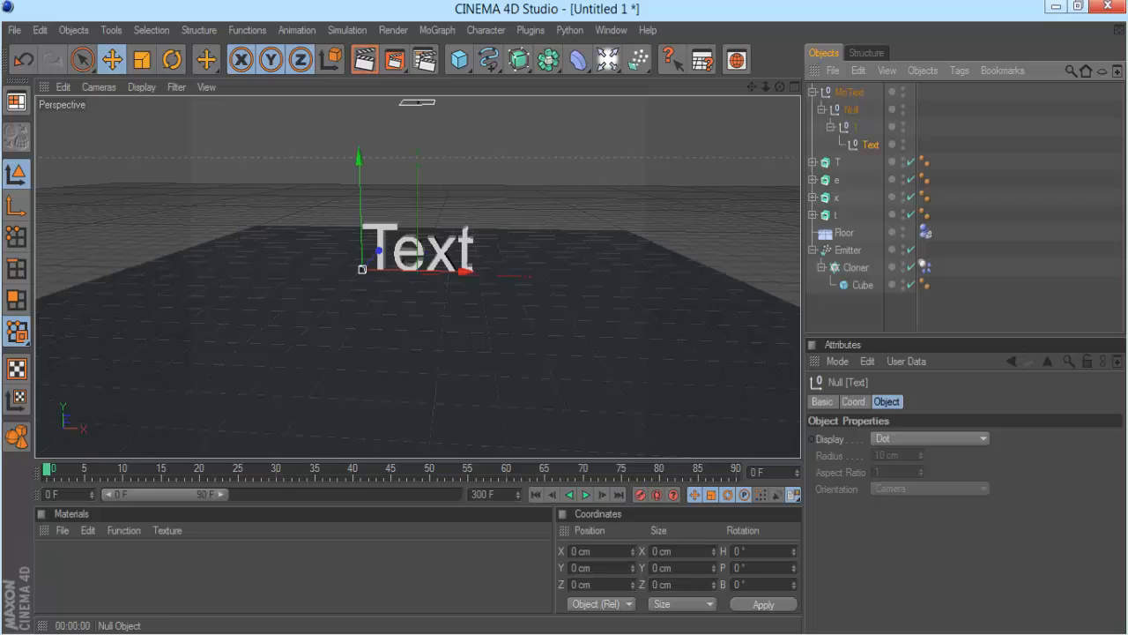
pyautogui.keyDown('shift'); pyautogui.click(850, 92); pyautogui.keyUp('shift')
pyautogui.press('Delete')
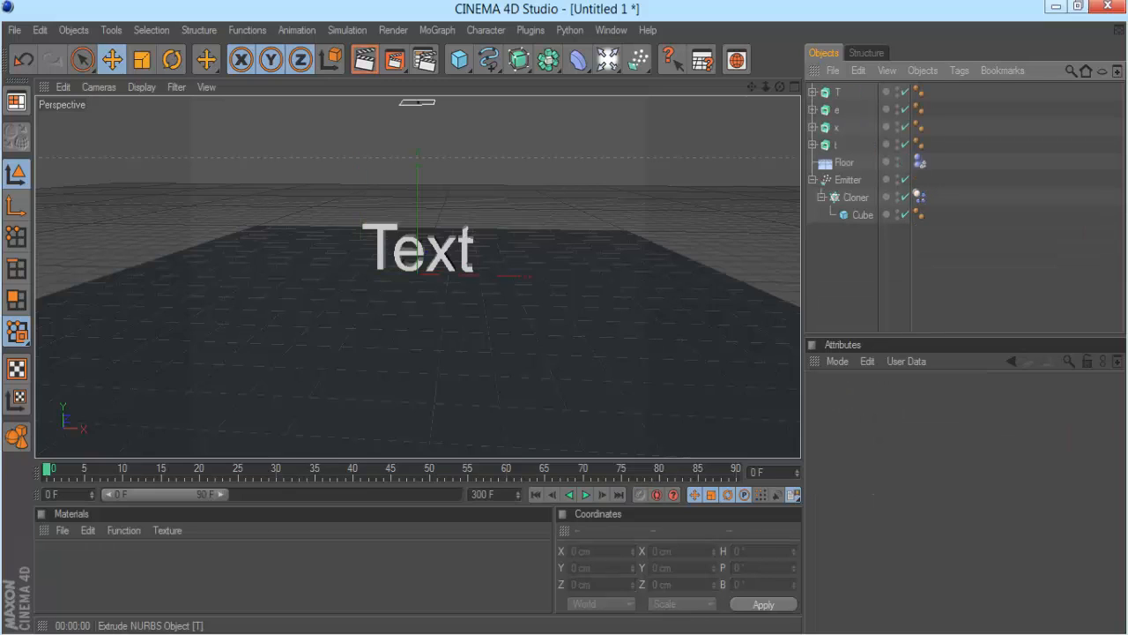
# Select the letters T, e, x and t individually to check that each is a separate object.
pyautogui.click(839, 92)
pyautogui.click(839, 110)
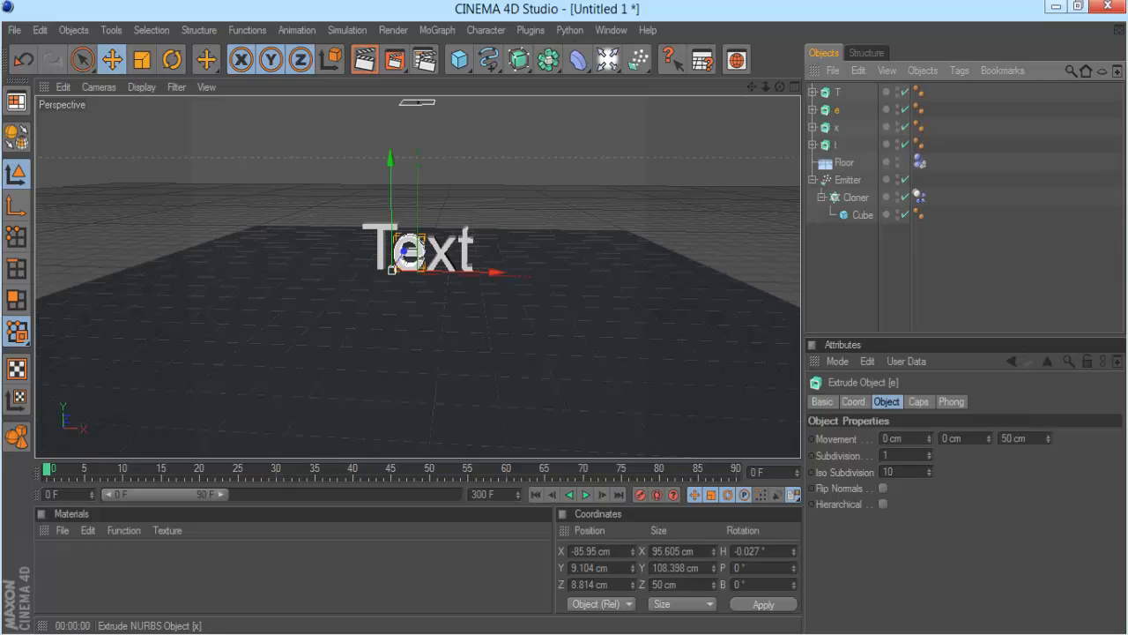
pyautogui.click(838, 144)
pyautogui.click(838, 127)
pyautogui.click(838, 92)
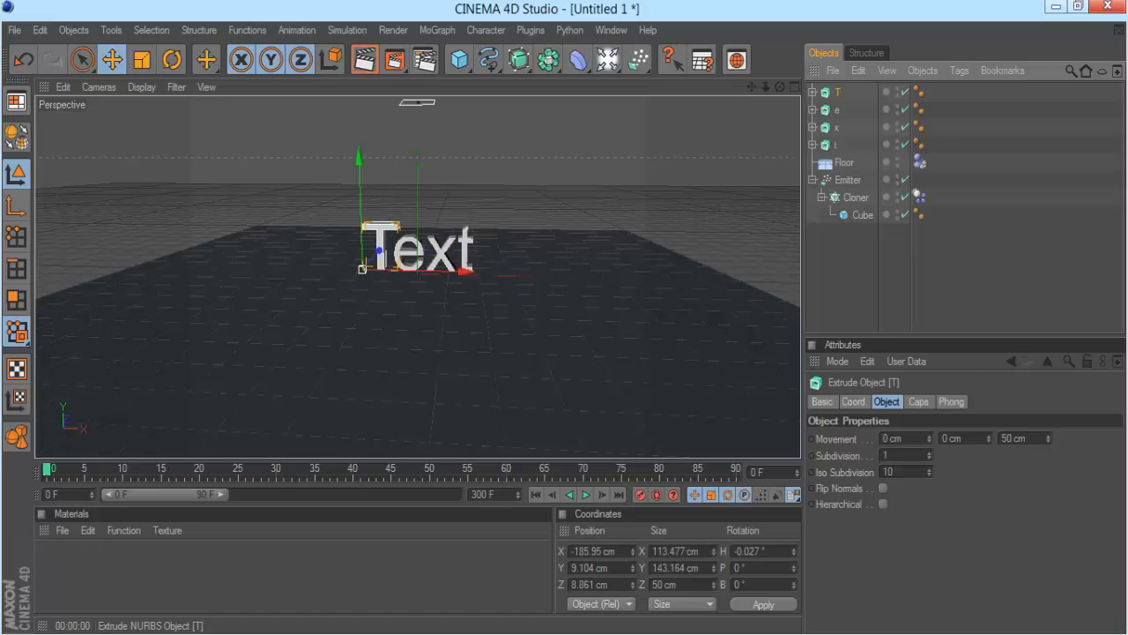
pyautogui.click(838, 109)
pyautogui.click(882, 269)
pyautogui.click(959, 71)
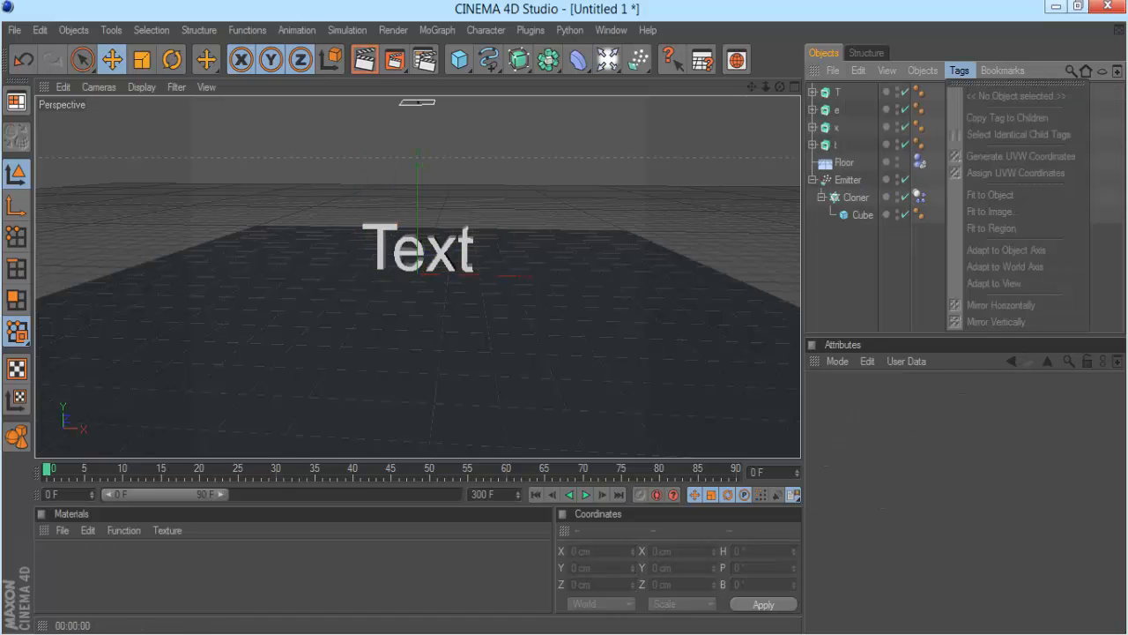
pyautogui.moveTo(832, 71)
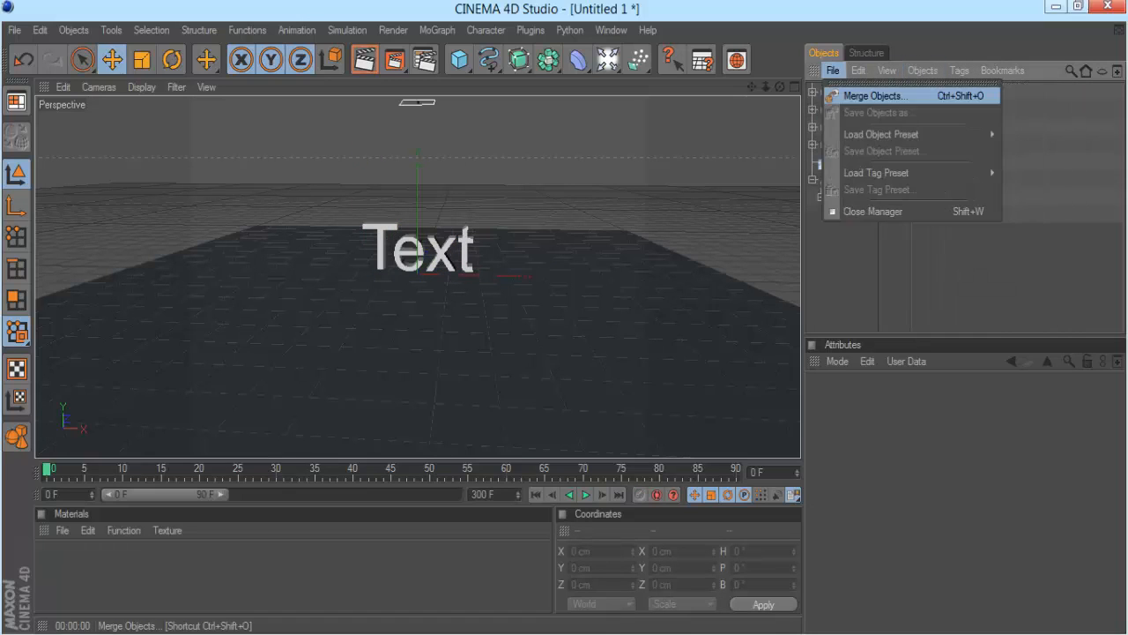
# Add a Dynamics Body tag to all four letter objects T, e, x and t together.
pyautogui.click(839, 126)
pyautogui.click(838, 93)
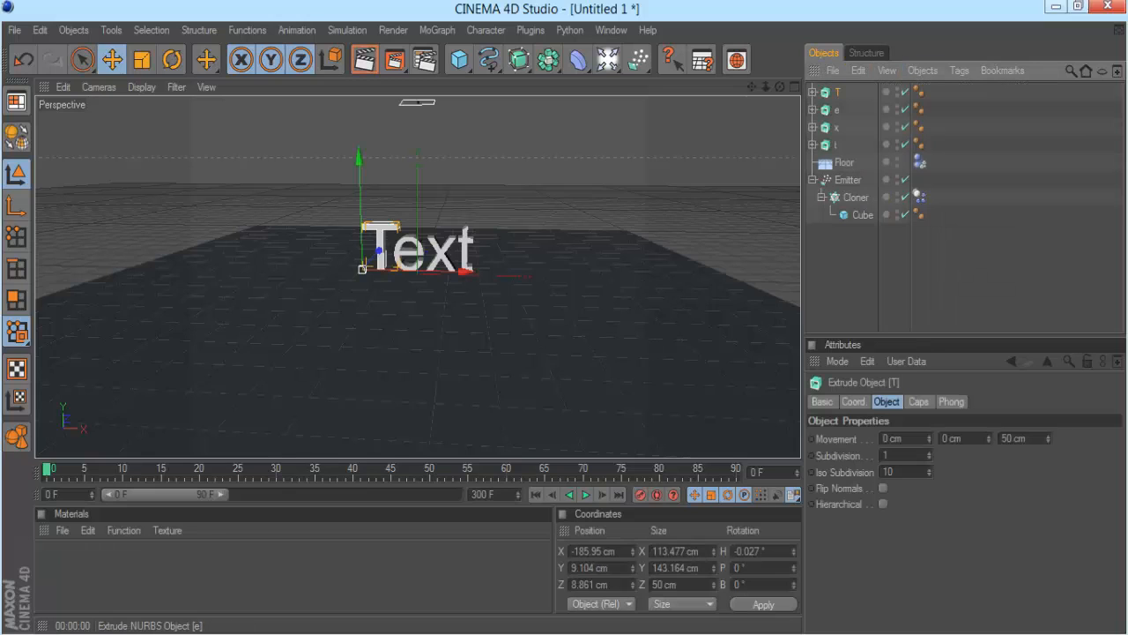
pyautogui.keyDown('shift'); pyautogui.click(837, 145); pyautogui.keyUp('shift')
pyautogui.click(960, 70)
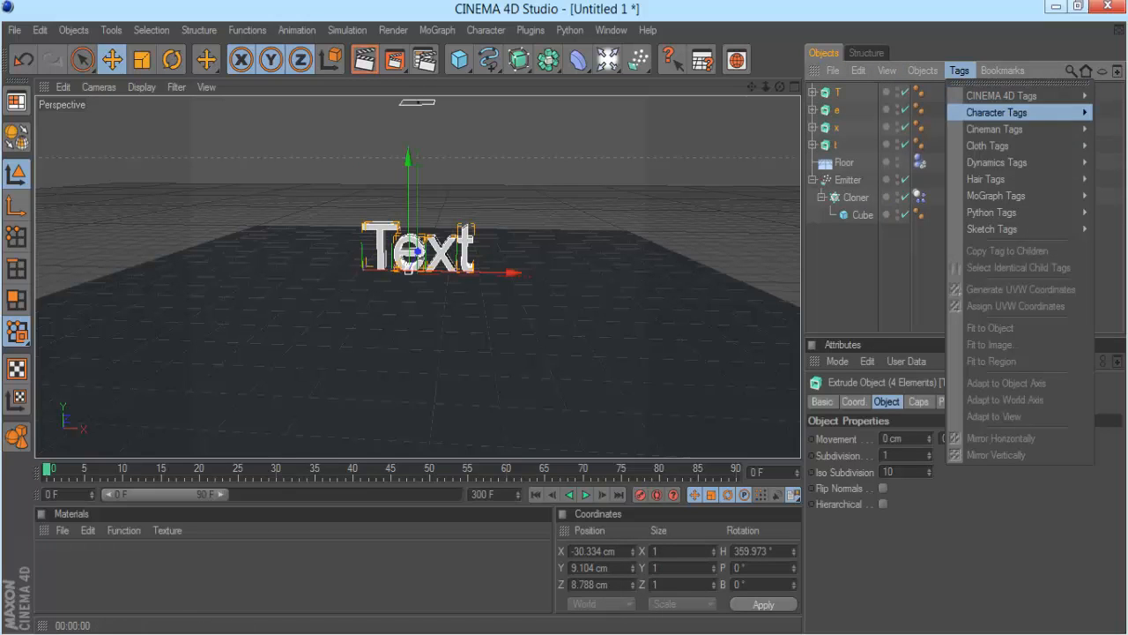
pyautogui.moveTo(997, 162)
pyautogui.click(911, 162)
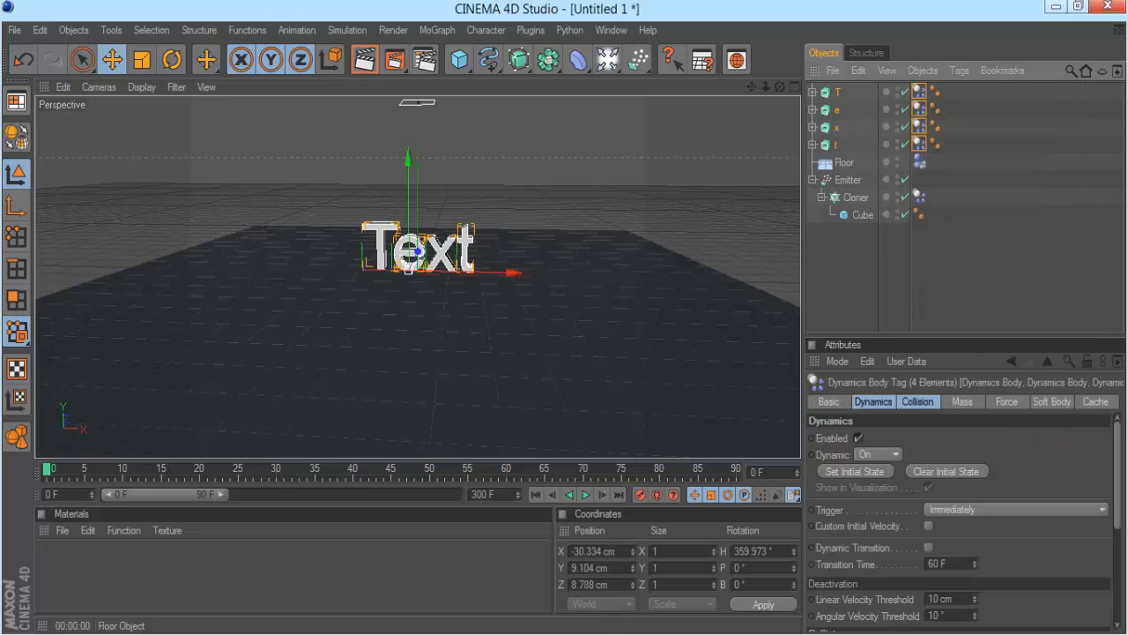
# Play the simulation to test how the separate letters react to the falling cubes, and return to frame 0.
pyautogui.click(617, 370)
pyautogui.click(585, 494)
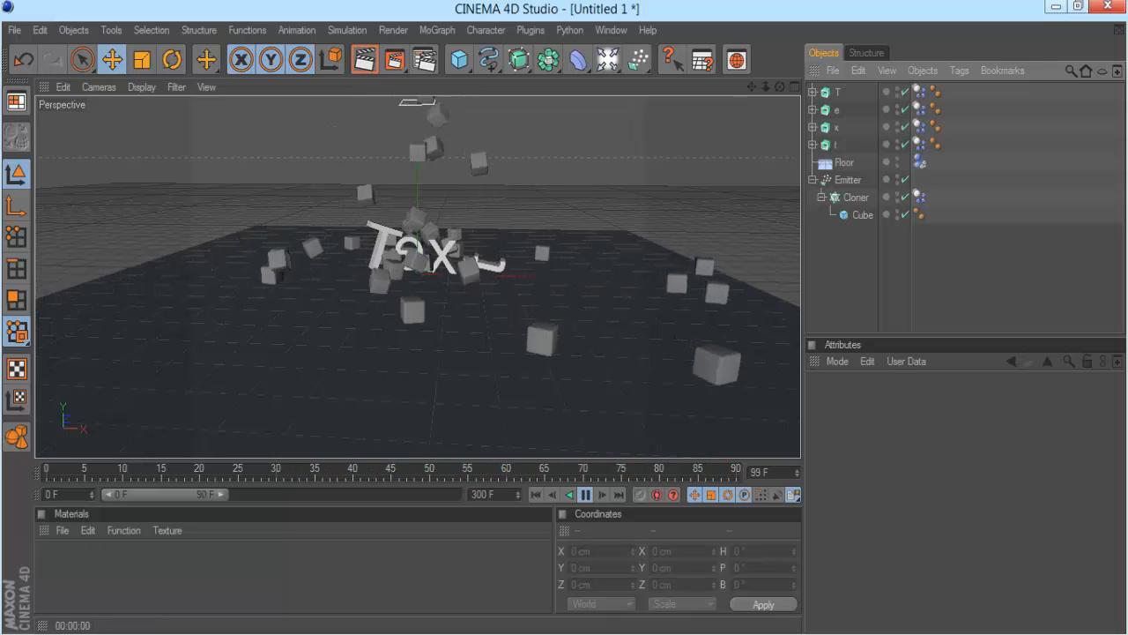
pyautogui.click(585, 495)
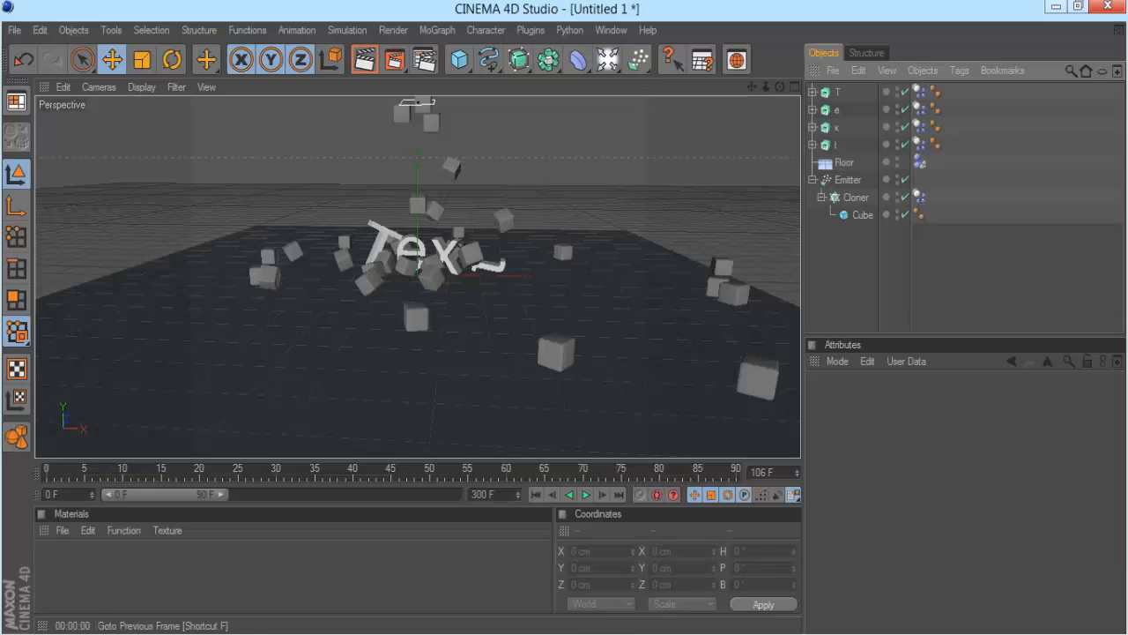
pyautogui.click(535, 495)
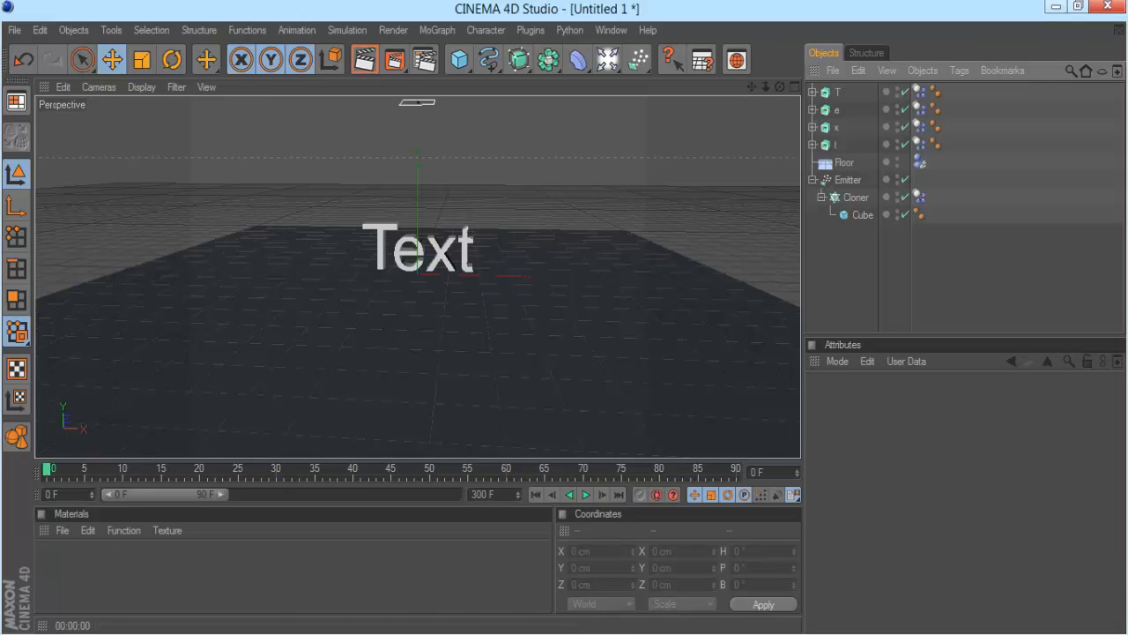
# Create a new material and enable its Reflection channel with a Fresnel texture.
pyautogui.click(63, 531)
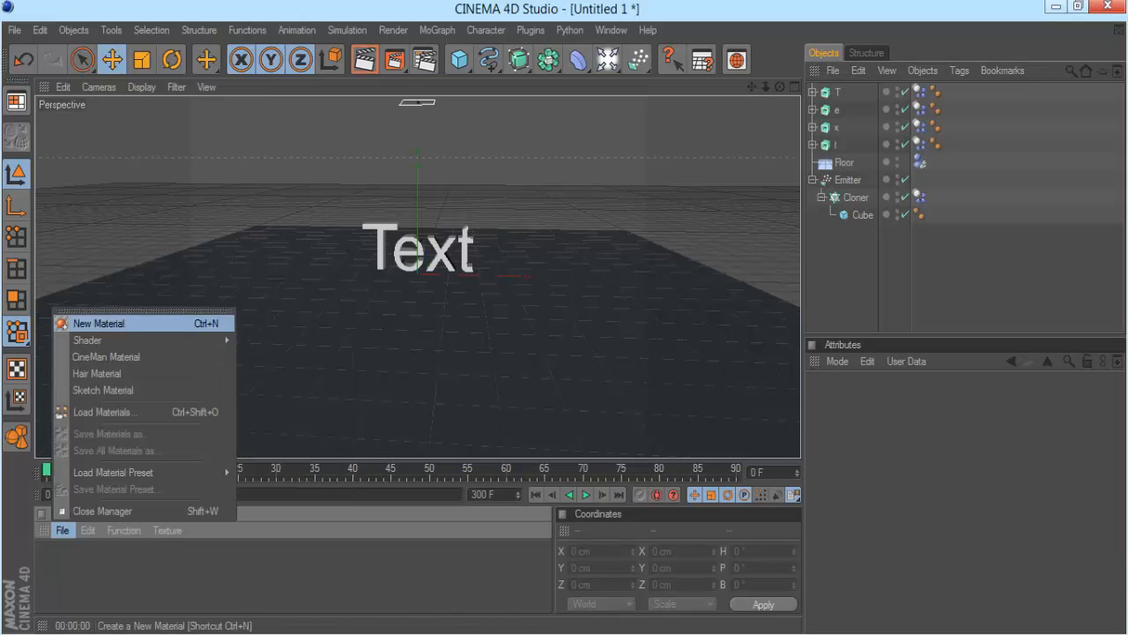
pyautogui.click(99, 323)
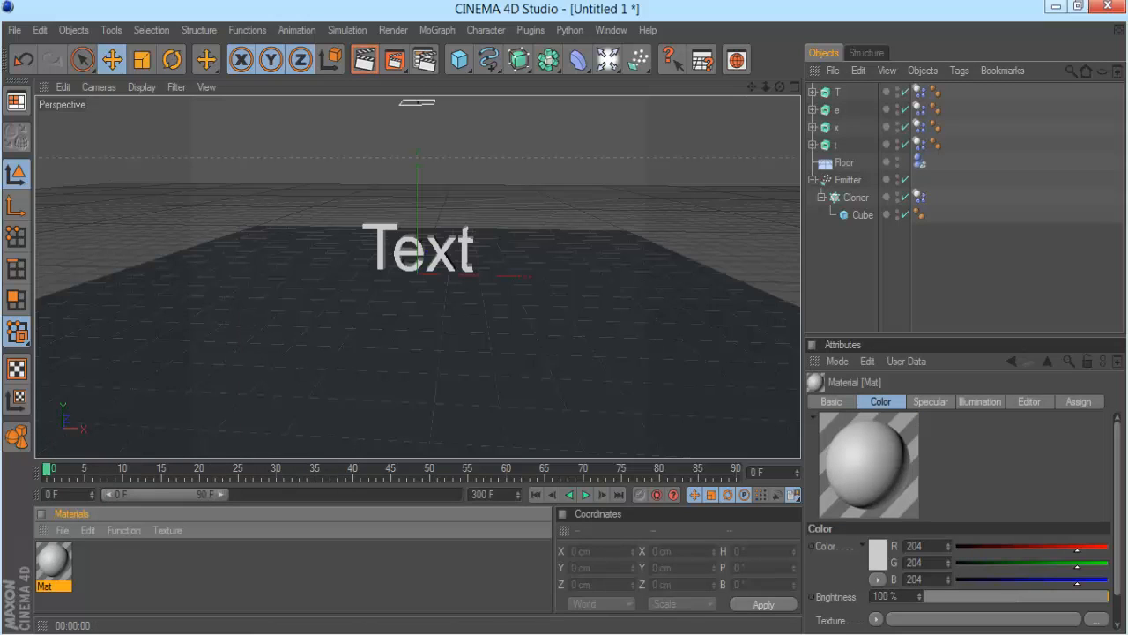
pyautogui.doubleClick(54, 560)
pyautogui.click(324, 362)
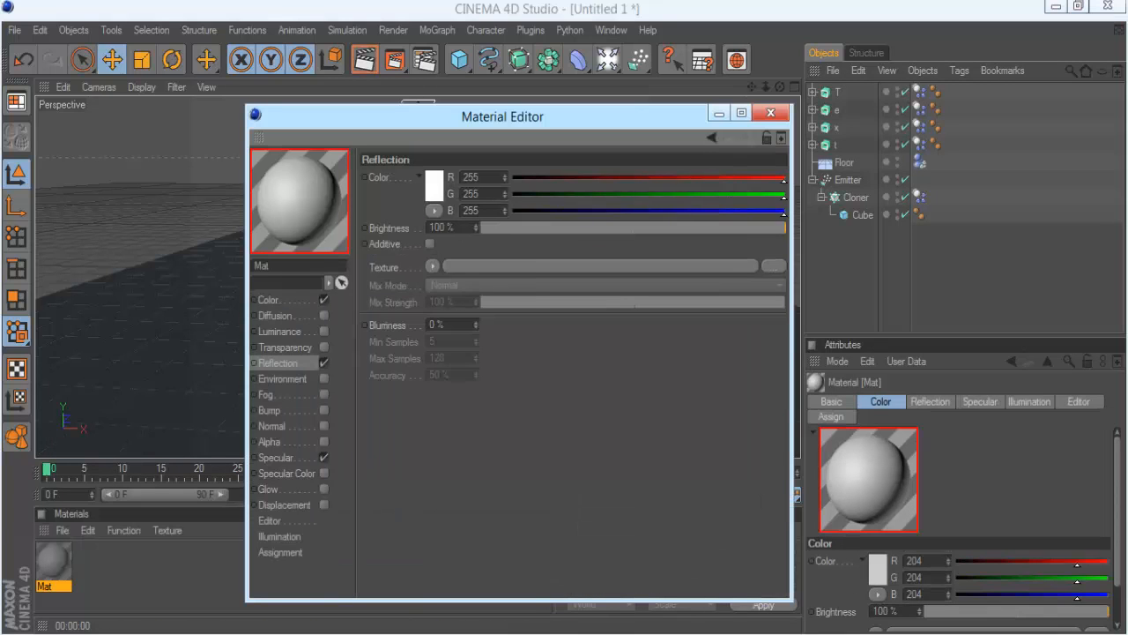
pyautogui.click(429, 267)
pyautogui.click(445, 414)
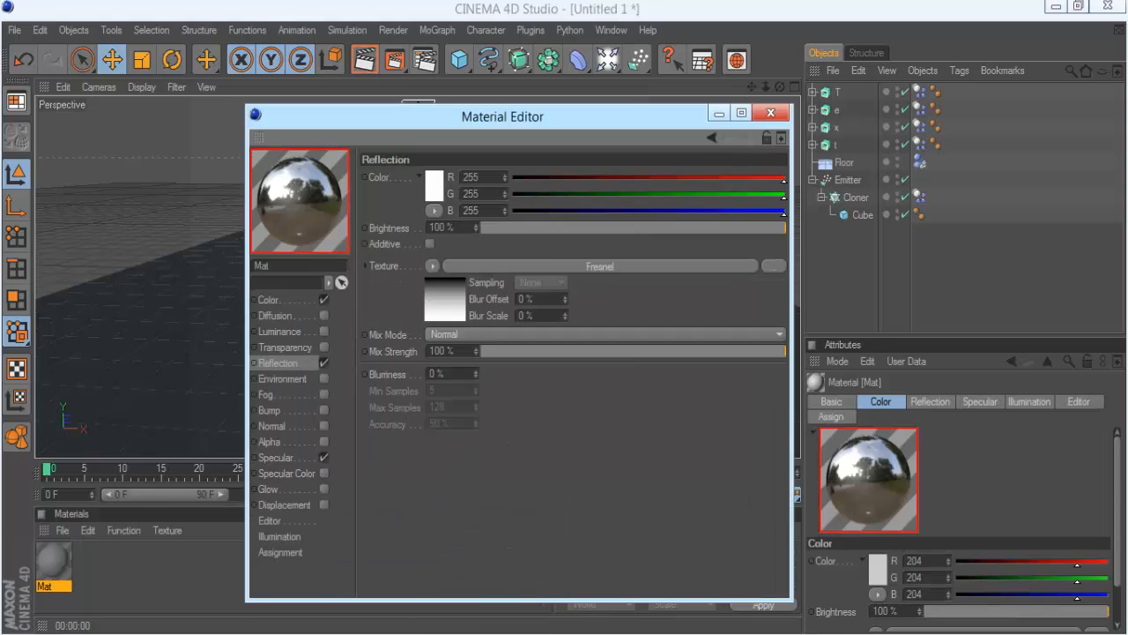
# Set the reflective material's color to R 20, G 204, B 204 and apply it to all four letters.
pyautogui.click(268, 300)
pyautogui.moveTo(730, 179); pyautogui.dragTo(532, 180)
pyautogui.click(770, 113)
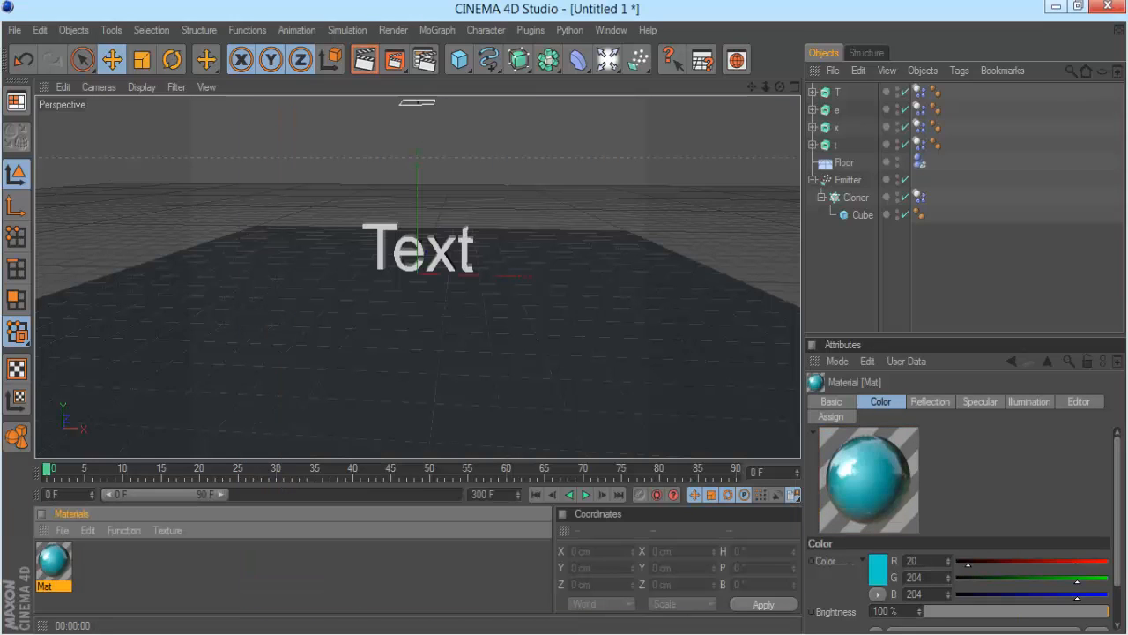
pyautogui.moveTo(54, 561); pyautogui.dragTo(380, 251)
pyautogui.keyDown('ctrl'); pyautogui.moveTo(952, 91); pyautogui.dragTo(952, 144); pyautogui.keyUp('ctrl')
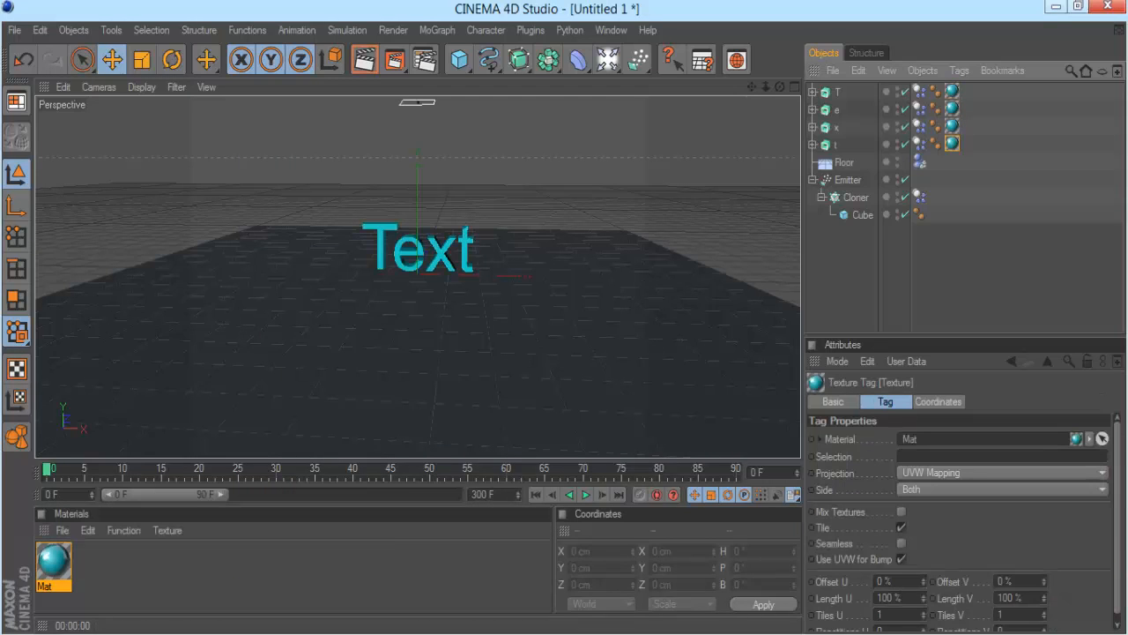
# Create a Nukei shader material and apply it to both the Cloner and the Floor.
pyautogui.click(45, 530)
pyautogui.click(141, 392)
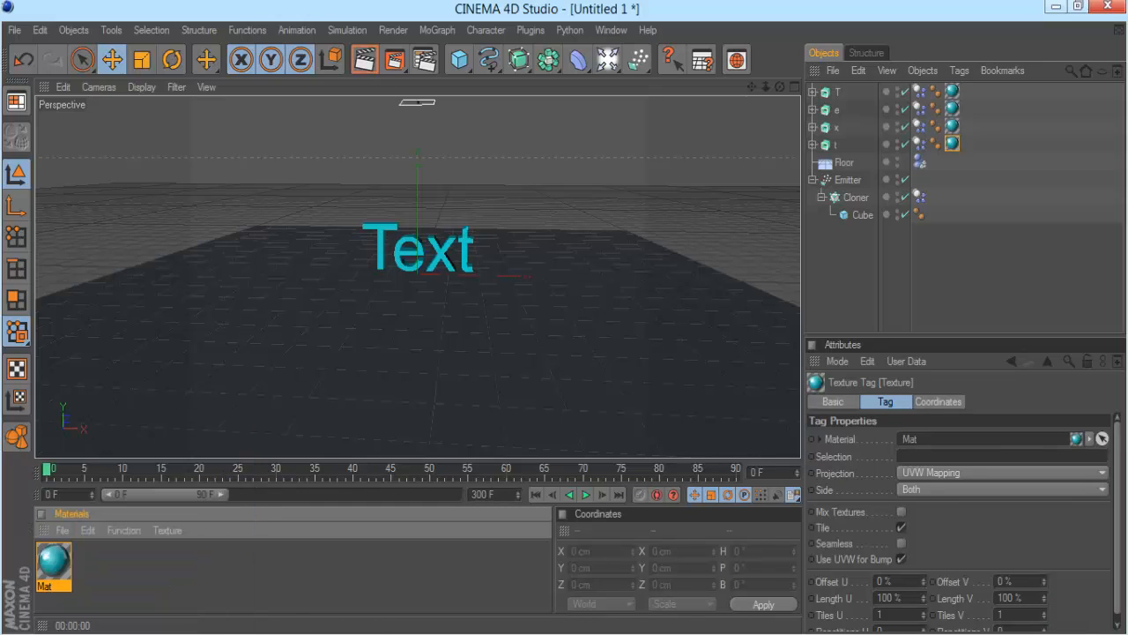
pyautogui.click(62, 530)
pyautogui.moveTo(88, 340)
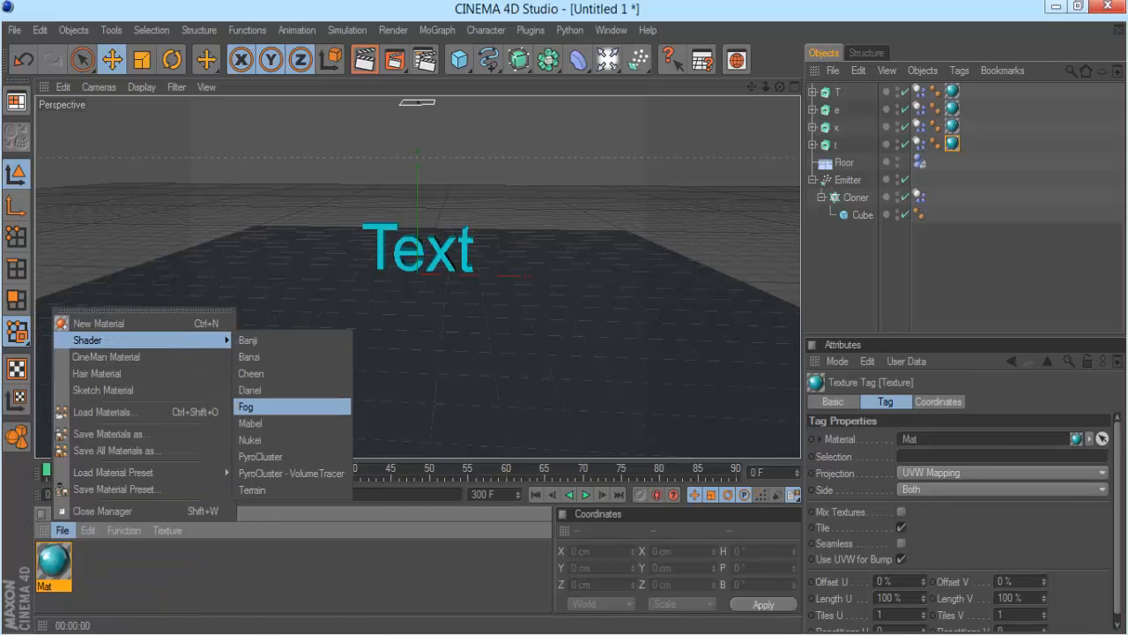
pyautogui.click(251, 439)
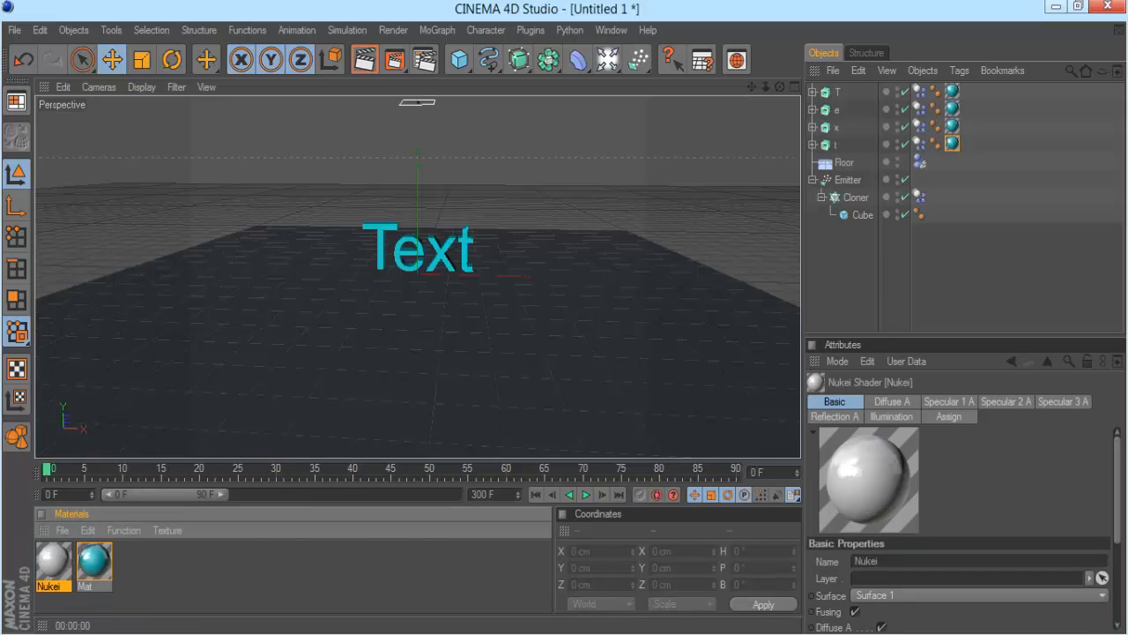
pyautogui.doubleClick(54, 561)
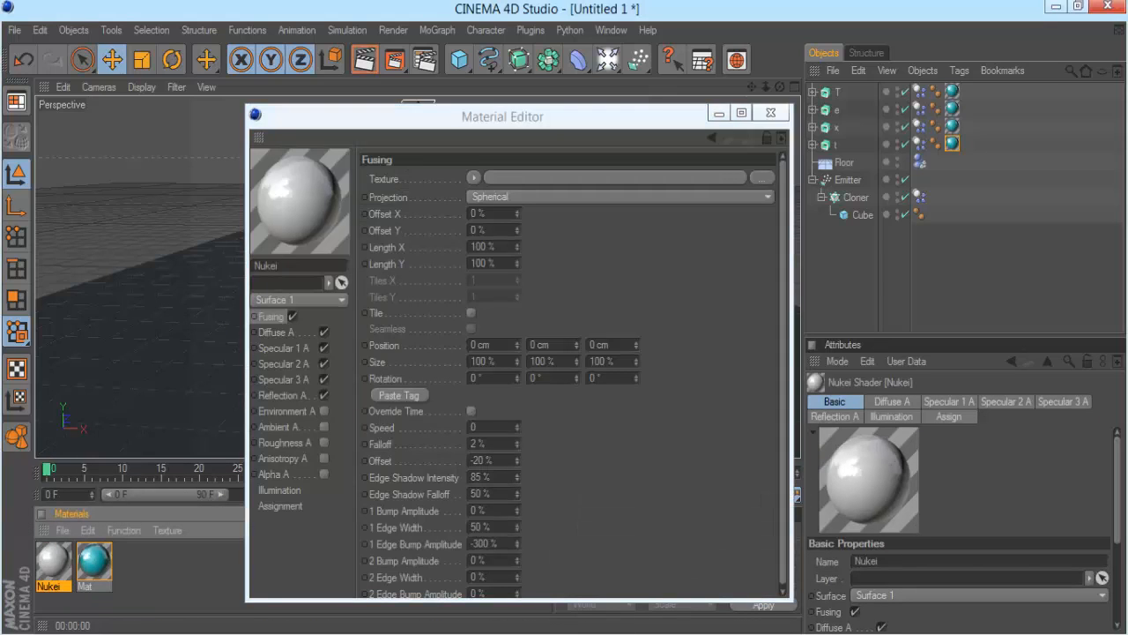
pyautogui.click(771, 113)
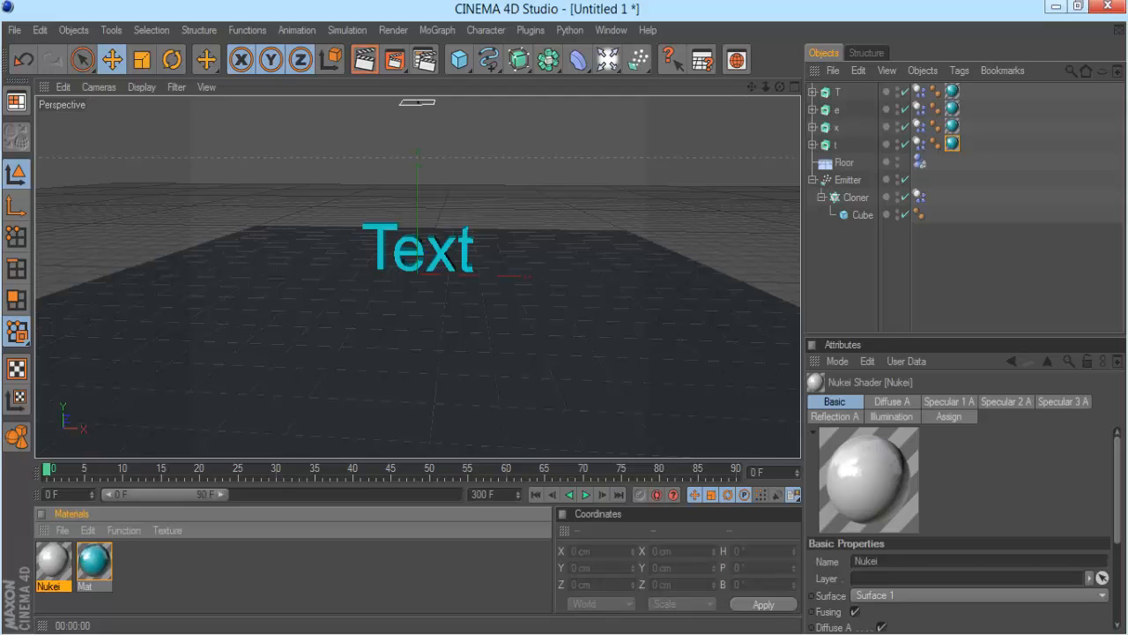
pyautogui.moveTo(54, 562); pyautogui.dragTo(856, 198)
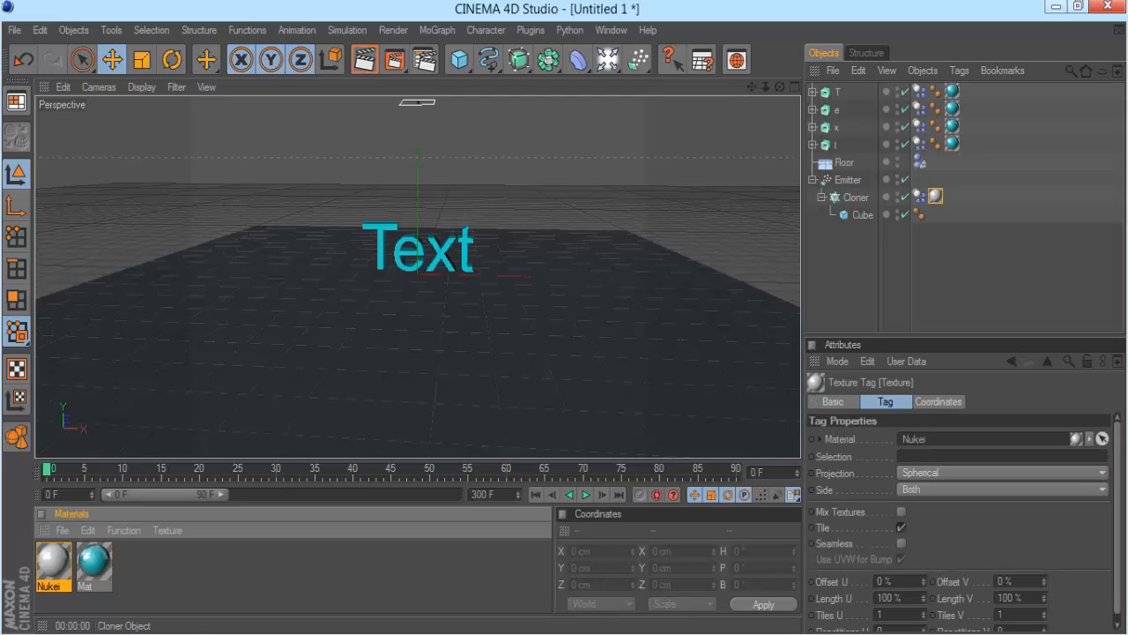
pyautogui.keyDown('ctrl'); pyautogui.moveTo(935, 196); pyautogui.dragTo(935, 162); pyautogui.keyUp('ctrl')
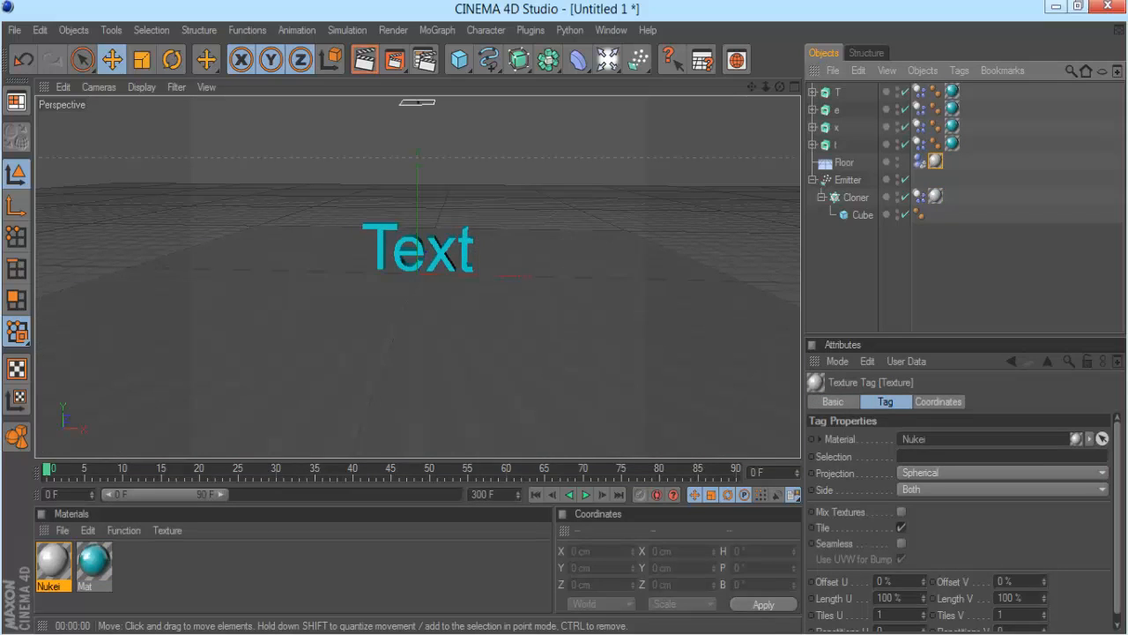
# Play the simulation to frame 29 and render the active view to preview the materials.
pyautogui.click(585, 495)
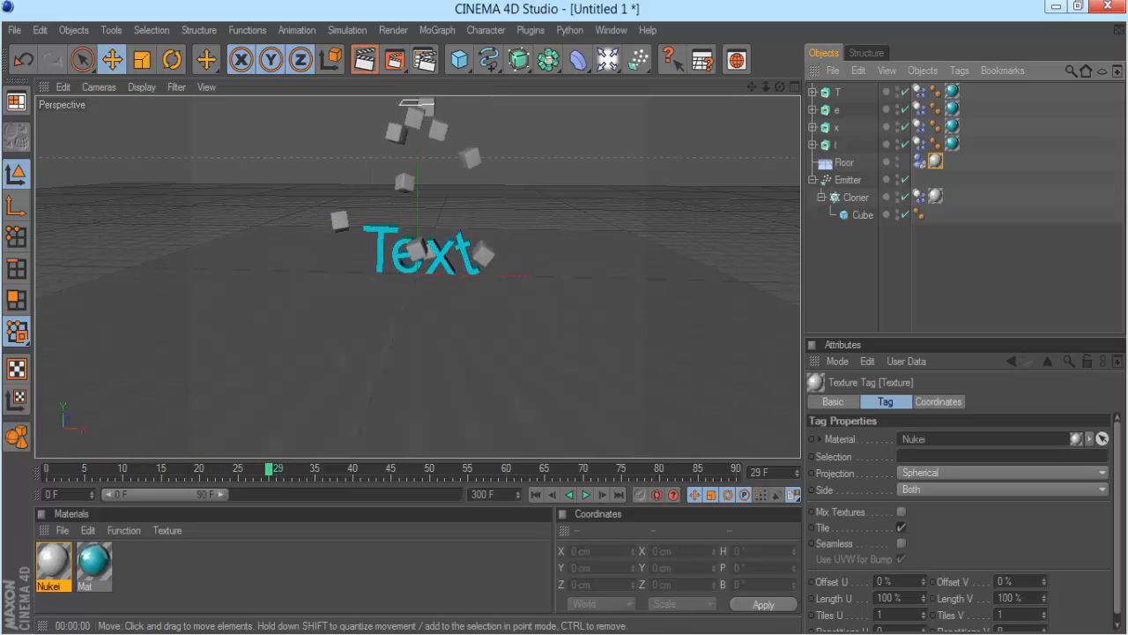
pyautogui.hotkey('ctrl', 'r')
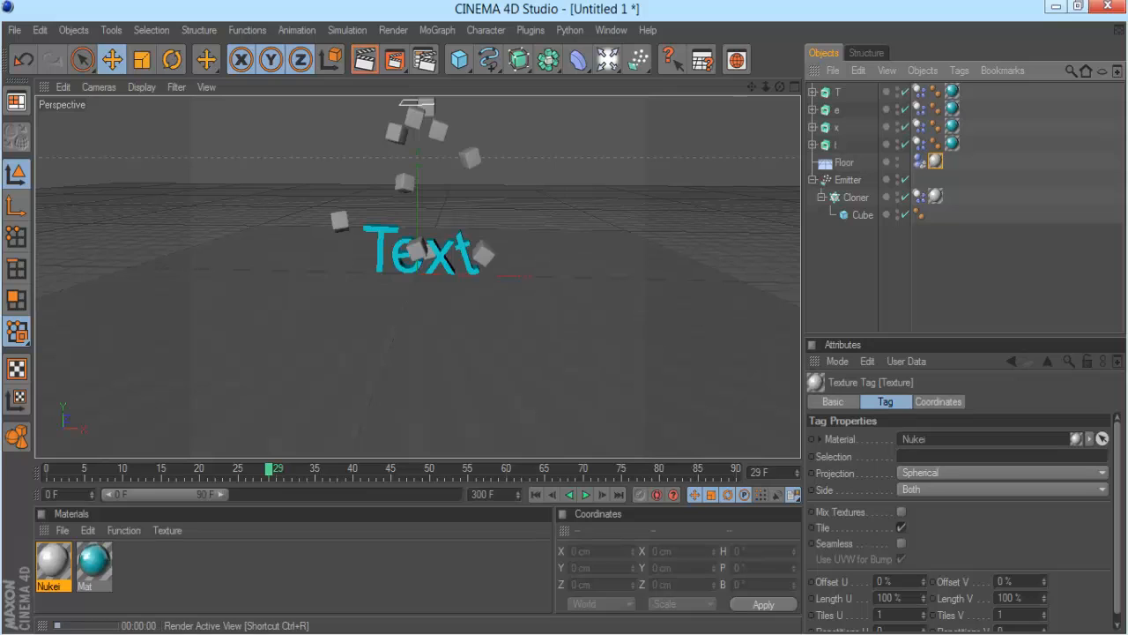